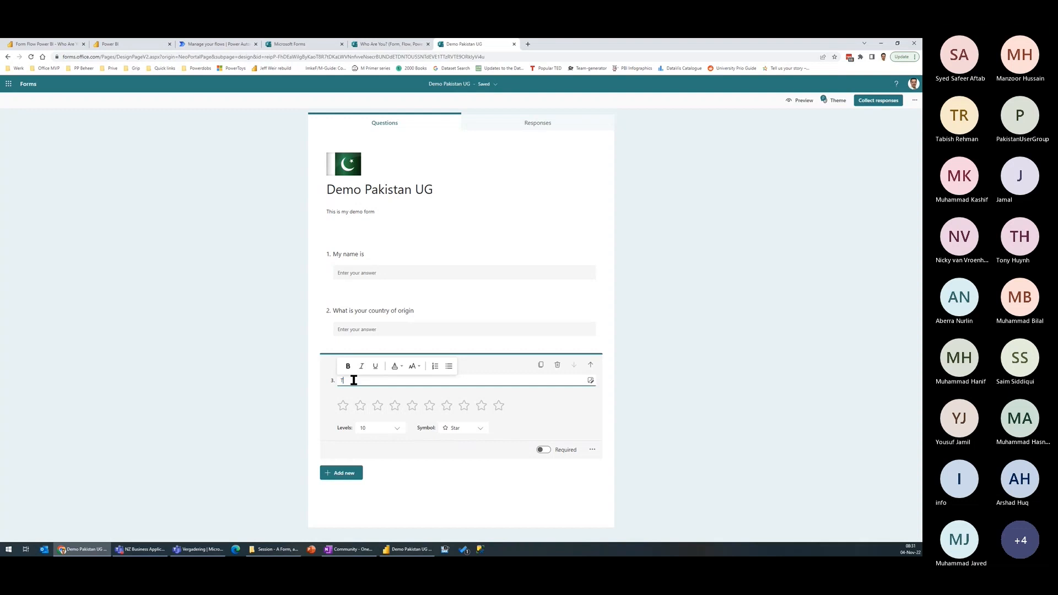
Step: Title the ten-star rating question "This is how awesome this bootcamp is:"
{"action": "type", "text": "s how"}
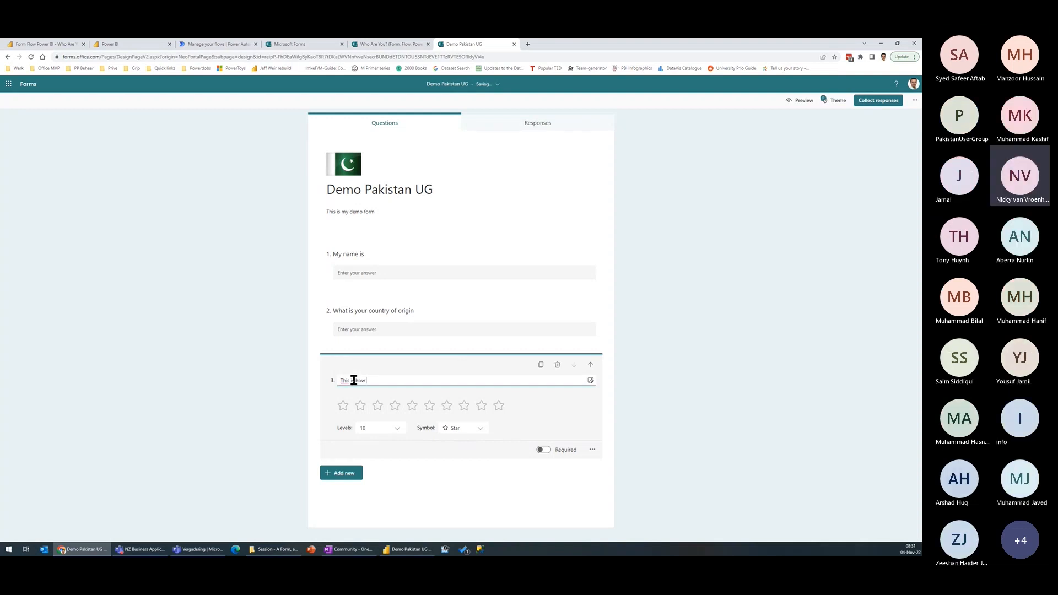
{"action": "type", "text": " awesome this bootcamp is"}
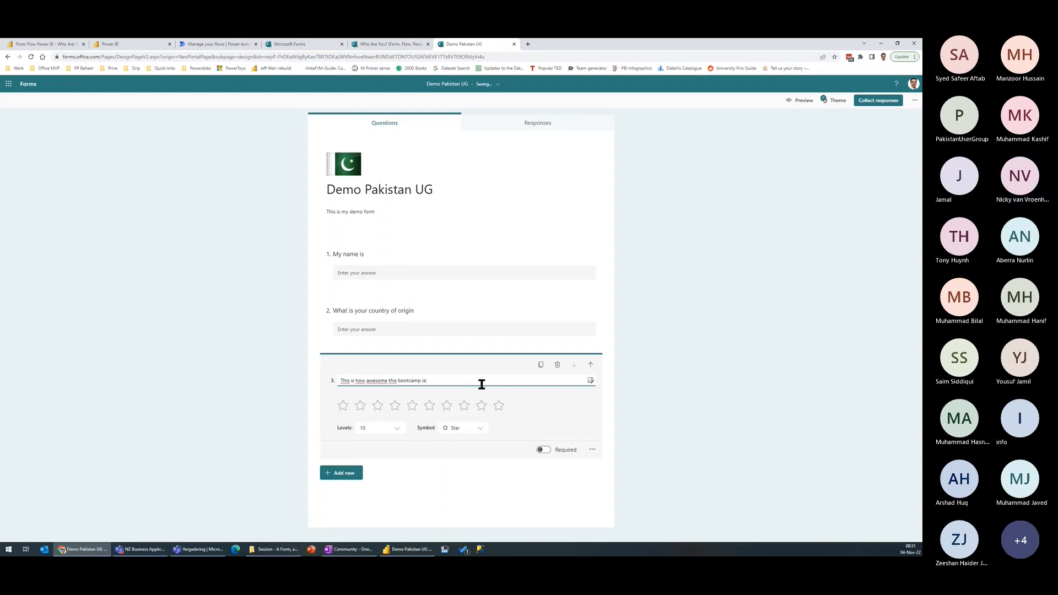
{"action": "type", "text": ":"}
{"action": "left_click", "coordinate": [458, 449]}
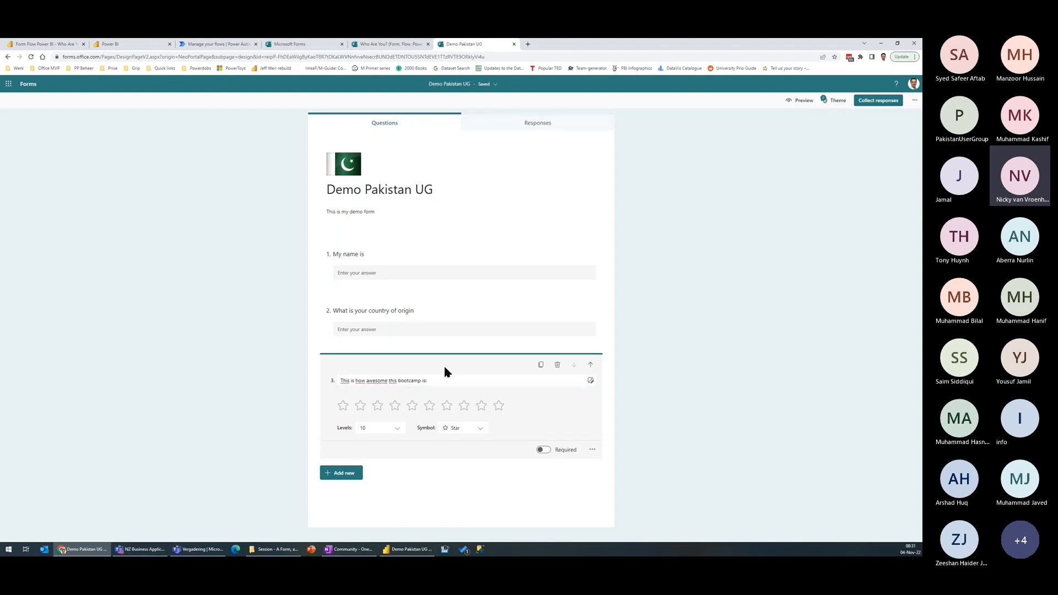
Step: Add a choice question to the form with the title "I have experience with:"
{"action": "left_click", "coordinate": [347, 473]}
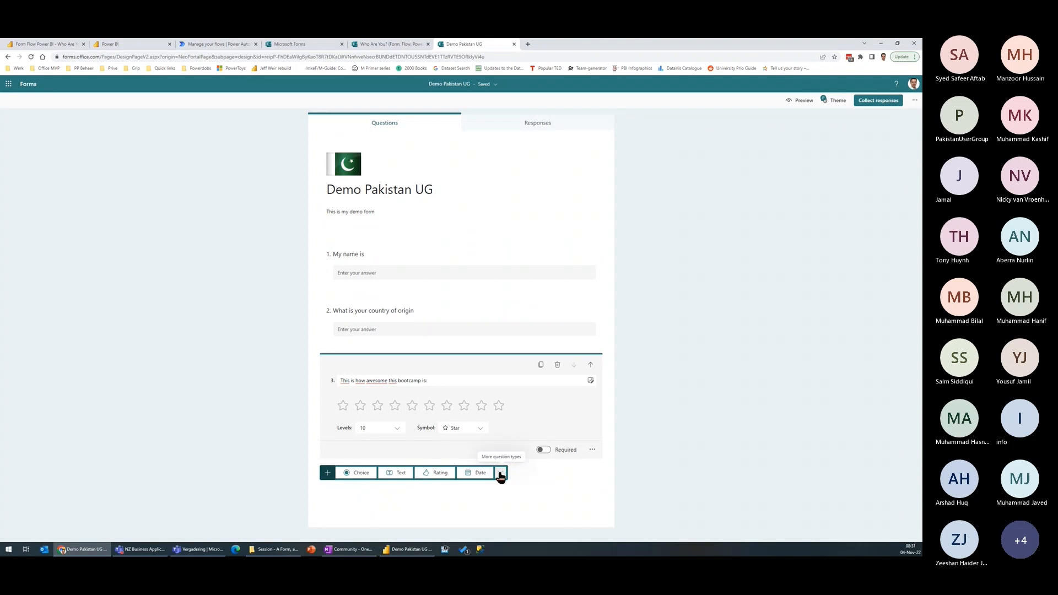
{"action": "left_click", "coordinate": [358, 474]}
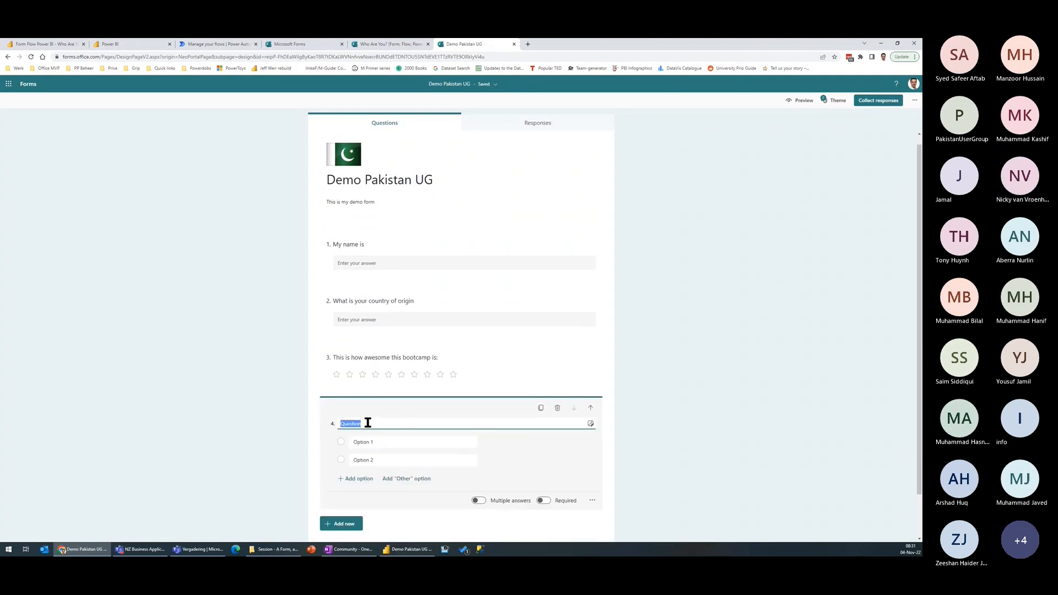
{"action": "type", "text": "I have e"}
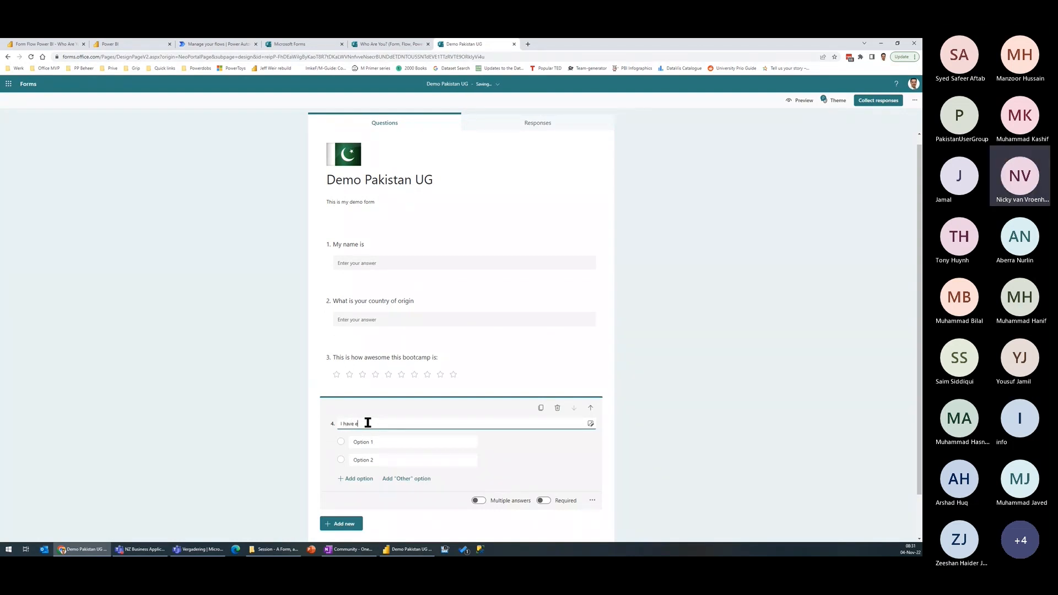
{"action": "type", "text": "xperience with:"}
Step: Give the experience question four answer options: Forms, Power BI, Power Automate and Integration
{"action": "left_click", "coordinate": [382, 441]}
{"action": "type", "text": "Forms"}
{"action": "key", "text": "Return"}
{"action": "type", "text": "Power BI"}
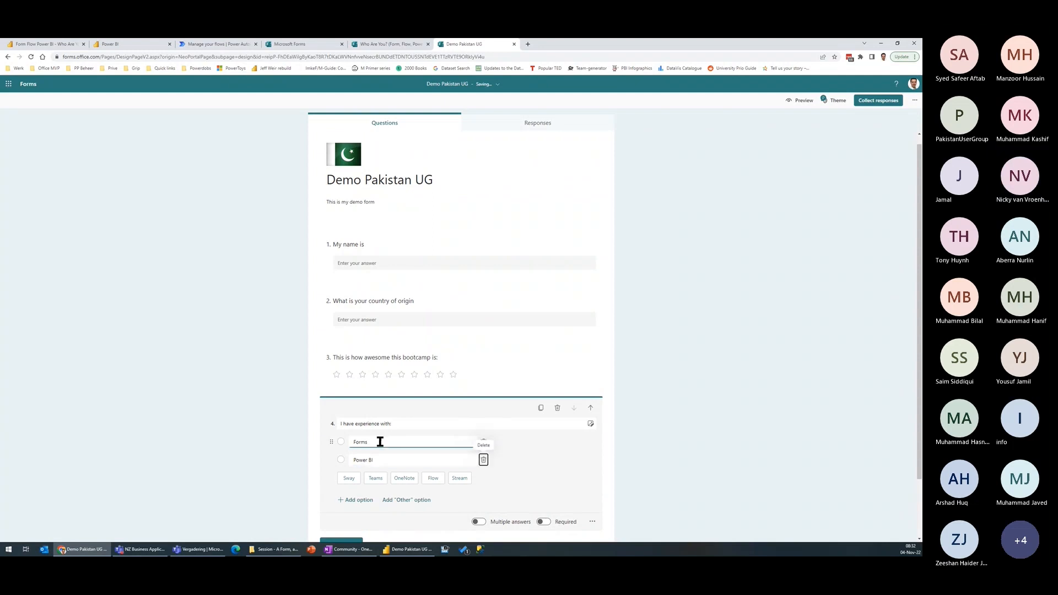
{"action": "left_click", "coordinate": [357, 500]}
{"action": "type", "text": "Power Auto"}
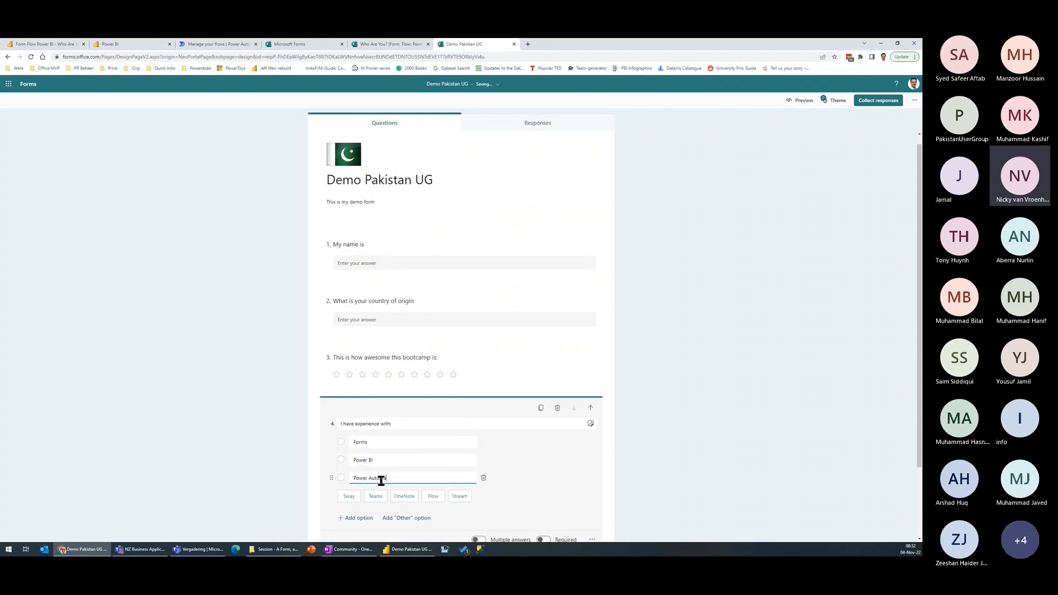
{"action": "type", "text": "mate"}
{"action": "key", "text": "Return"}
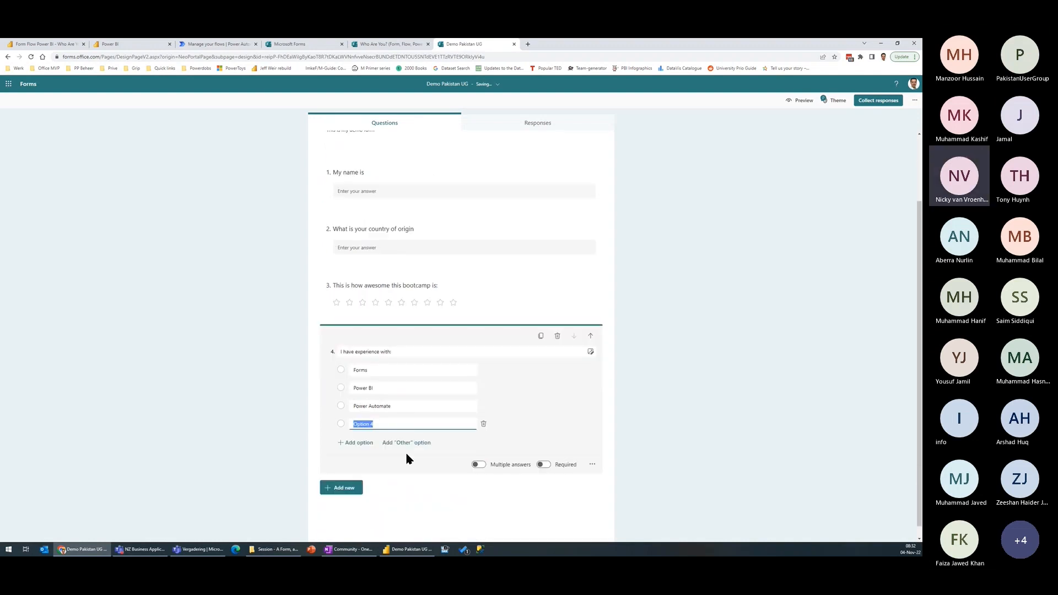
{"action": "type", "text": "I"}
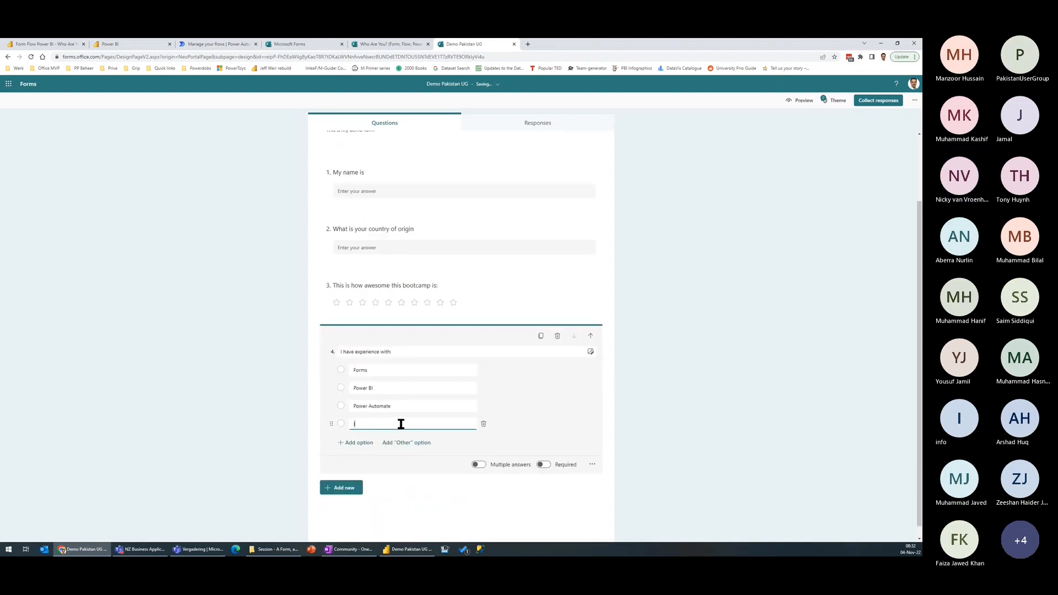
{"action": "type", "text": "ntegration"}
Step: Allow multiple answers for the experience question and finish editing it
{"action": "left_click", "coordinate": [478, 465]}
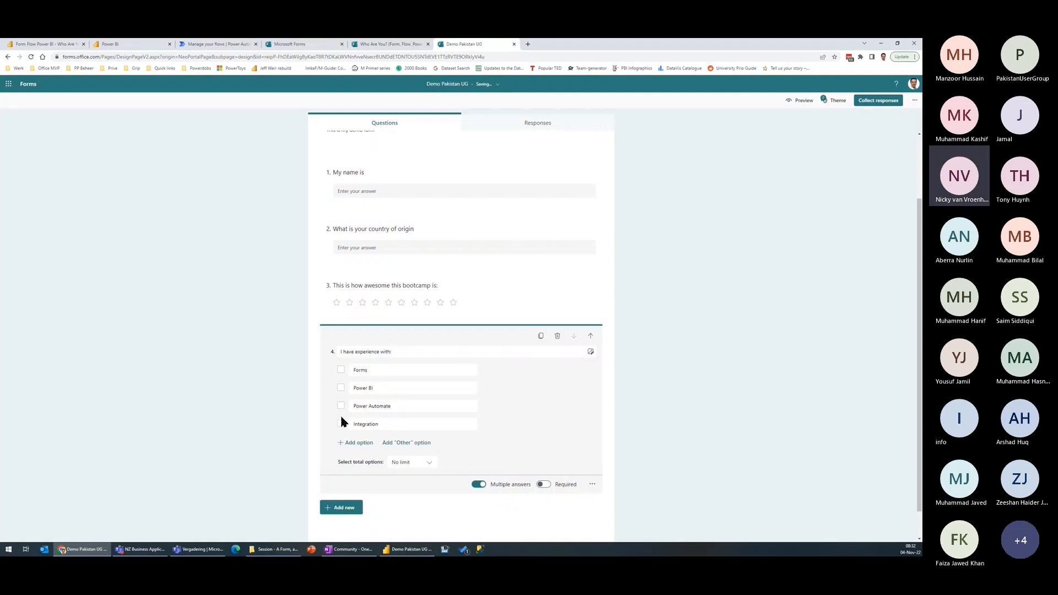
{"action": "scroll", "coordinate": [452, 462], "scroll_direction": "down", "scroll_amount": 1}
{"action": "left_click", "coordinate": [668, 366]}
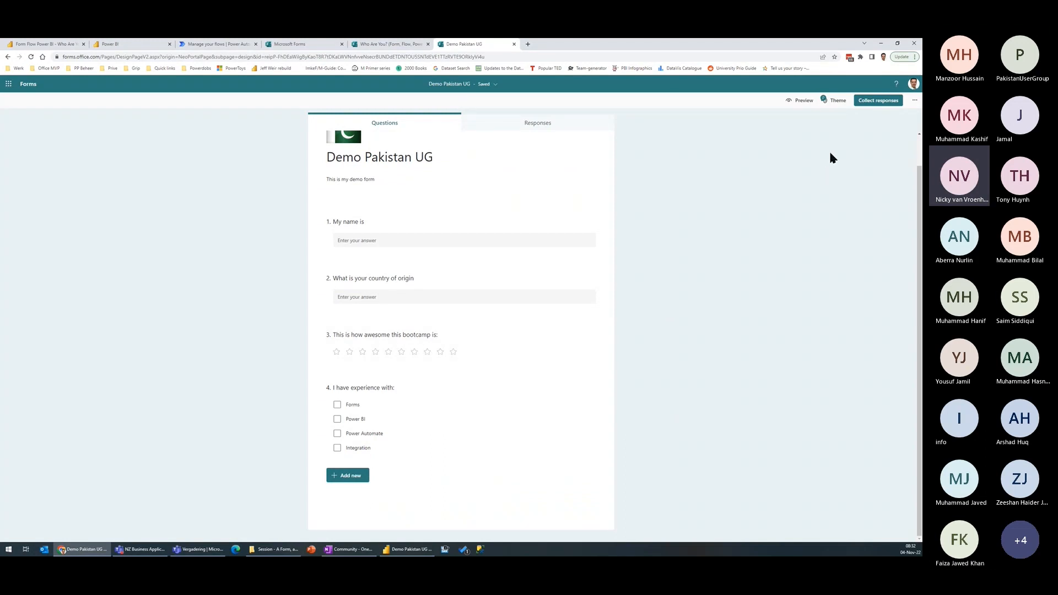
Step: Preview the finished form as a respondent, return to editing and view the available theme ideas
{"action": "left_click", "coordinate": [801, 104]}
{"action": "left_click", "coordinate": [355, 302]}
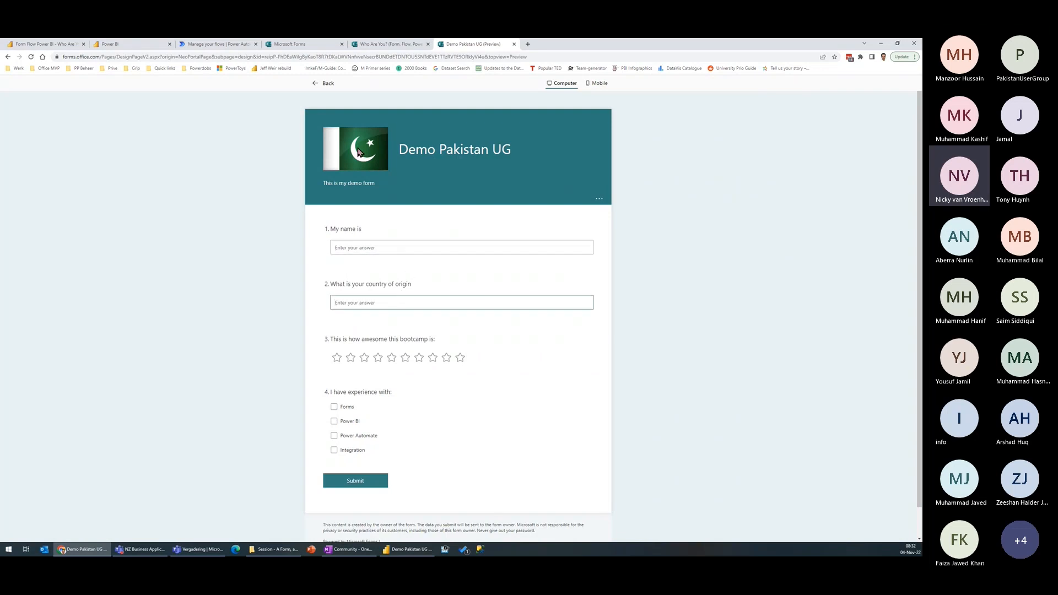
{"action": "left_click", "coordinate": [323, 85]}
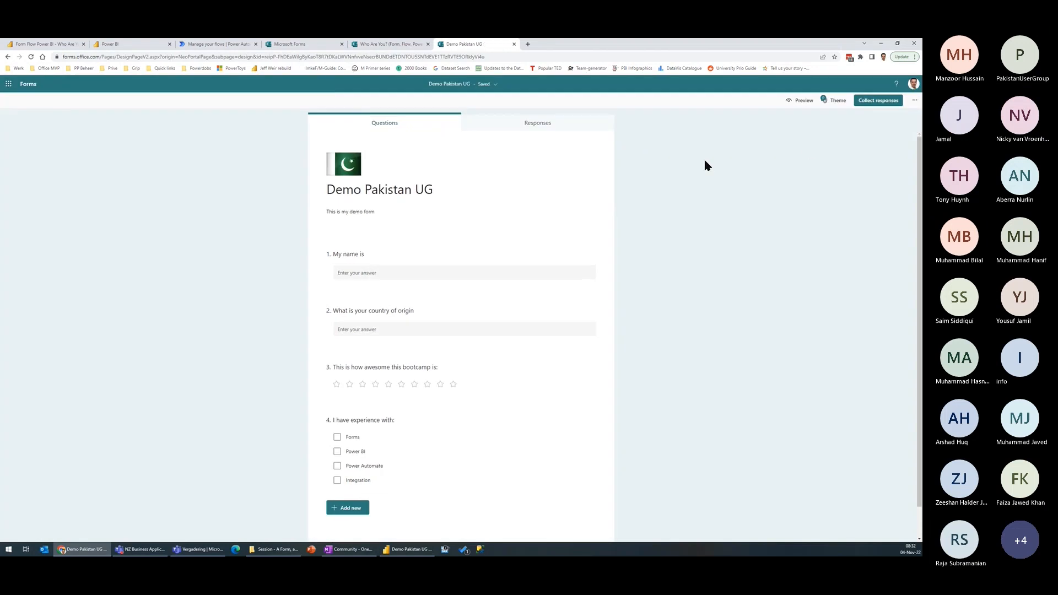
{"action": "left_click", "coordinate": [833, 103]}
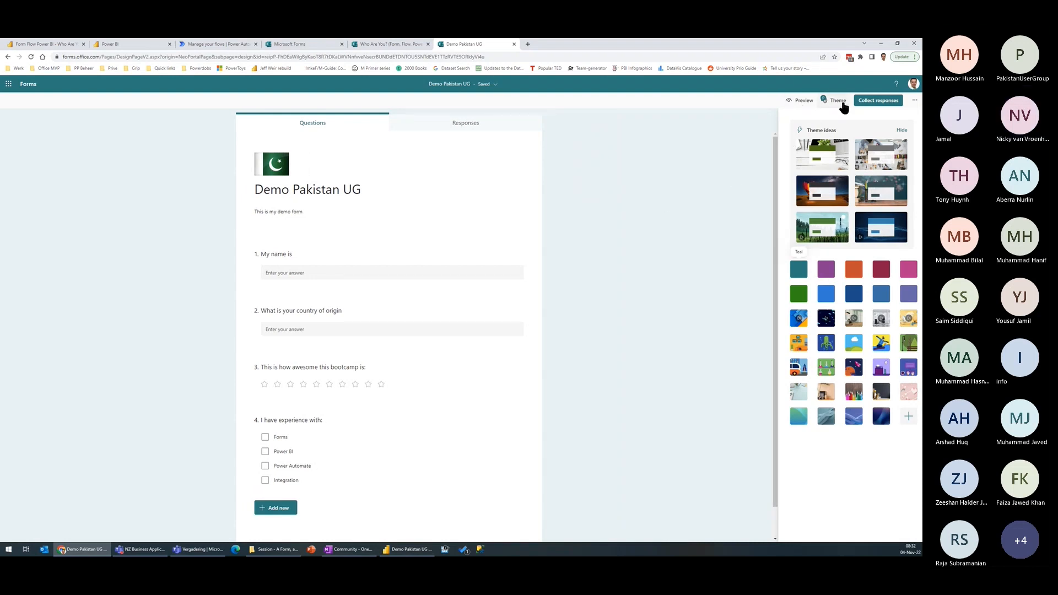
Step: Open the form's response collection settings and choose that anyone can respond
{"action": "left_click", "coordinate": [880, 101]}
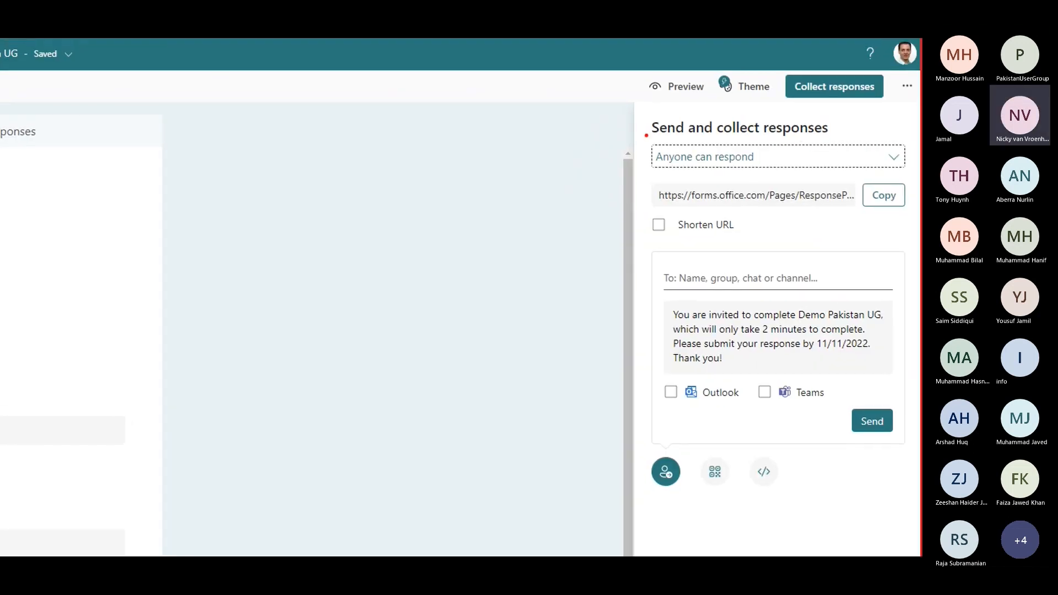
{"action": "left_click_drag", "start_coordinate": [646, 135], "coordinate": [770, 175]}
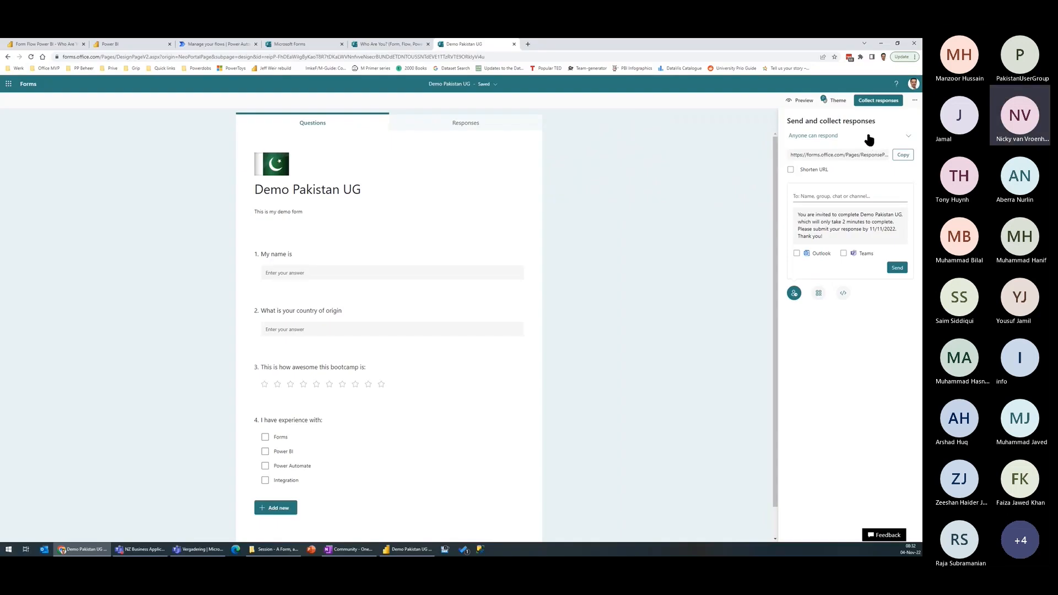
{"action": "left_click", "coordinate": [818, 160]}
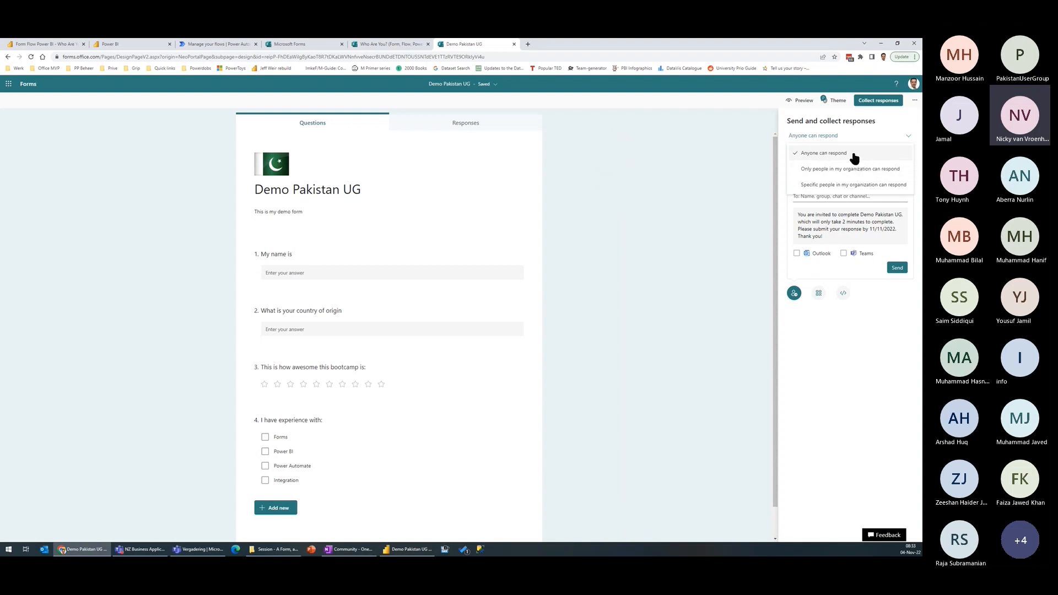
{"action": "left_click", "coordinate": [853, 156]}
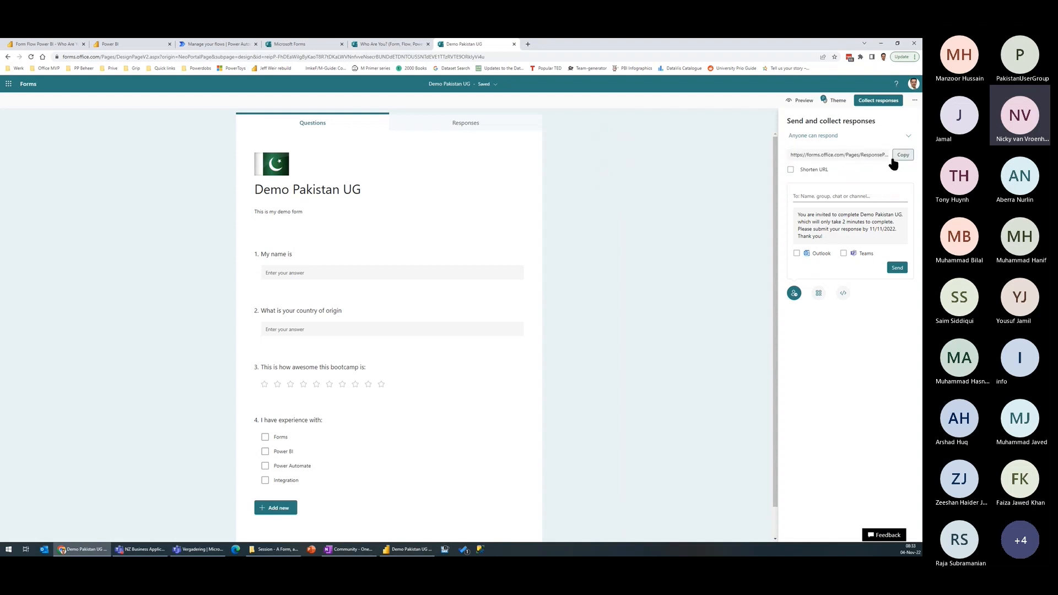
Step: Turn on the shortened URL for the form link, display its QR code and close the sharing settings
{"action": "left_click", "coordinate": [857, 154]}
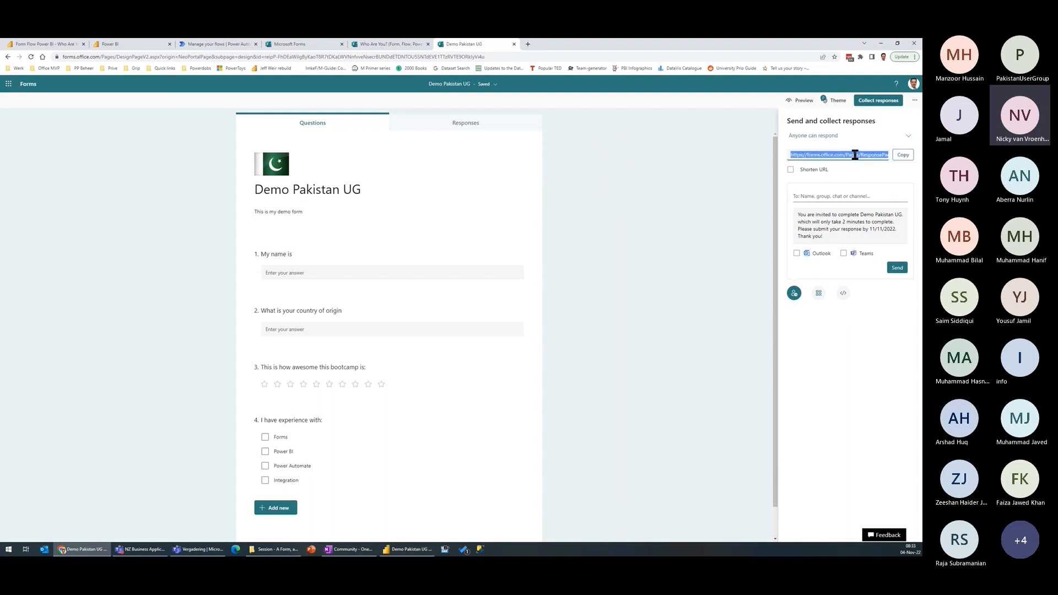
{"action": "left_click", "coordinate": [791, 171]}
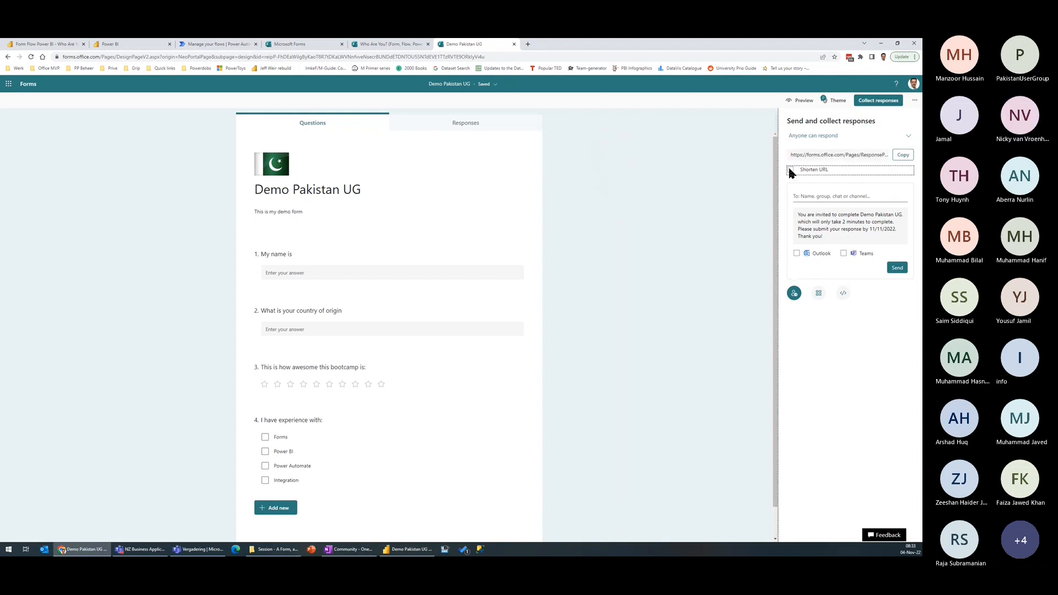
{"action": "left_click", "coordinate": [841, 164]}
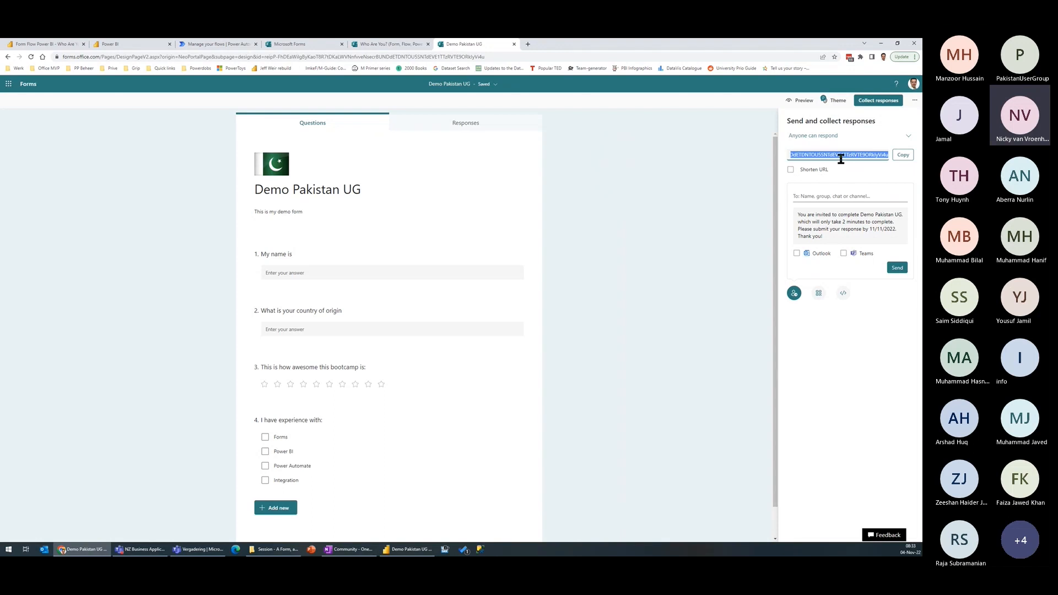
{"action": "left_click", "coordinate": [791, 170]}
{"action": "left_click", "coordinate": [819, 296]}
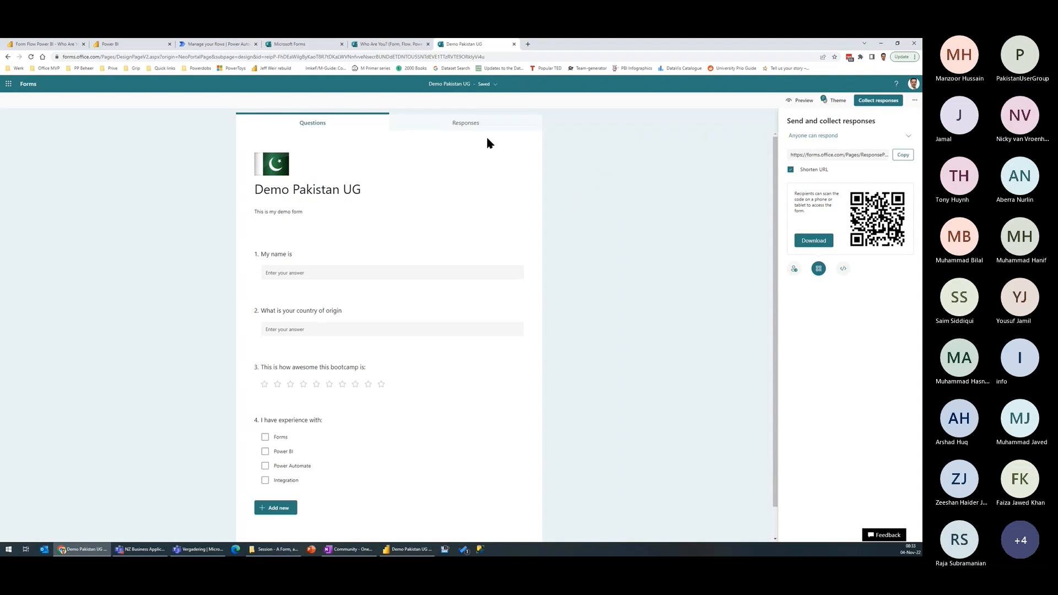
{"action": "left_click", "coordinate": [584, 250]}
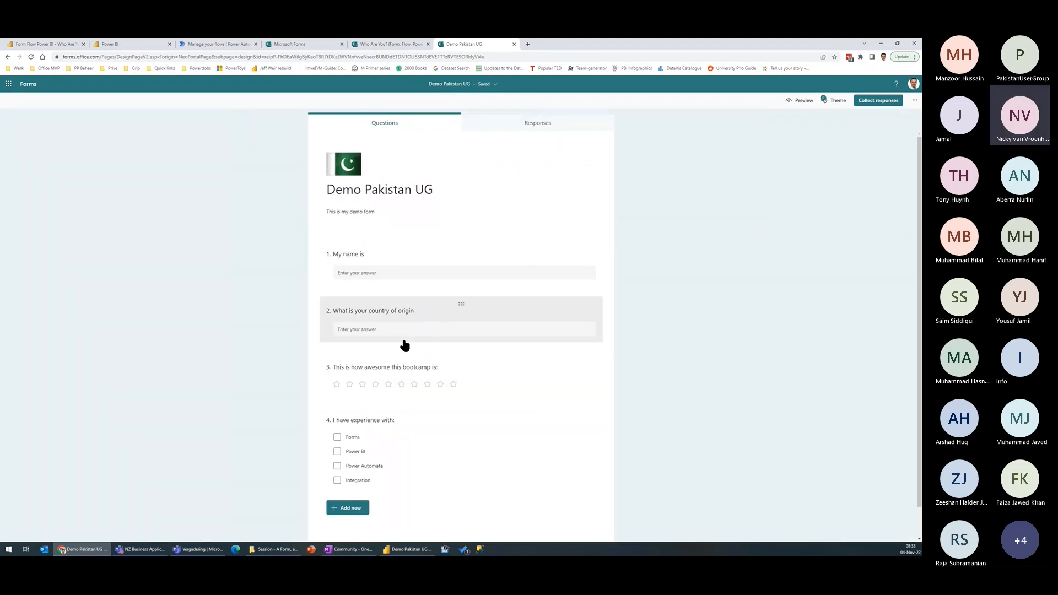
Step: Switch to Power BI, start a new API streaming dataset in My workspace and name it "Demo Pakistan UG"
{"action": "left_click", "coordinate": [132, 45]}
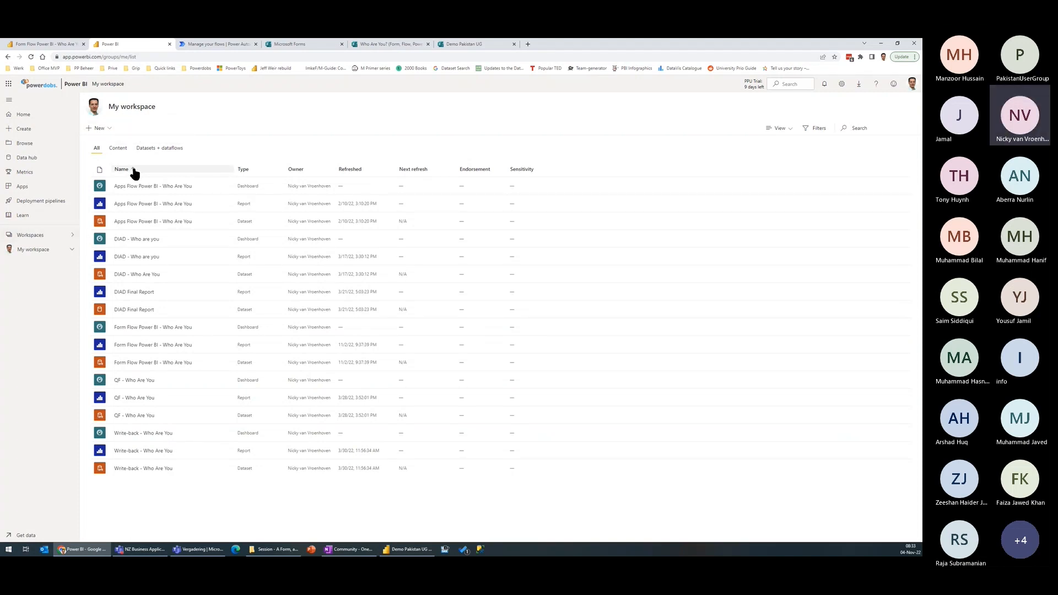
{"action": "left_click", "coordinate": [105, 128]}
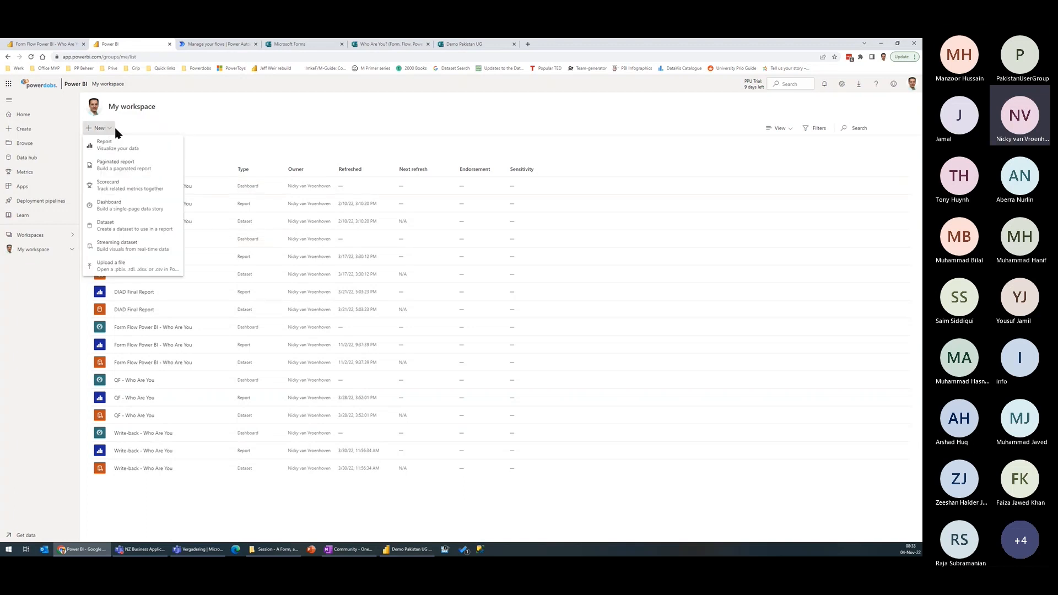
{"action": "left_click", "coordinate": [122, 248]}
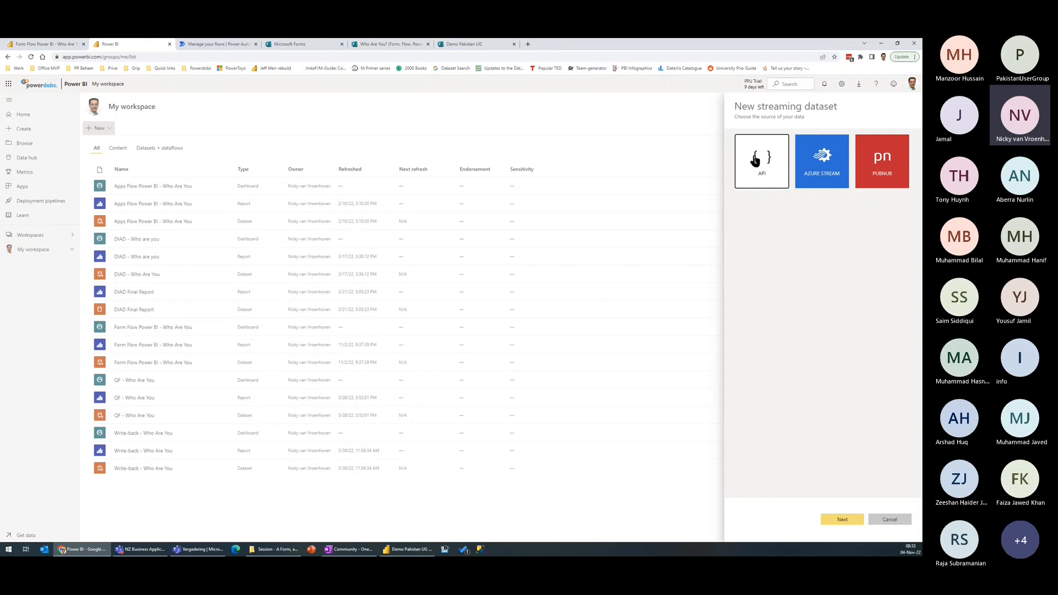
{"action": "left_click", "coordinate": [844, 521]}
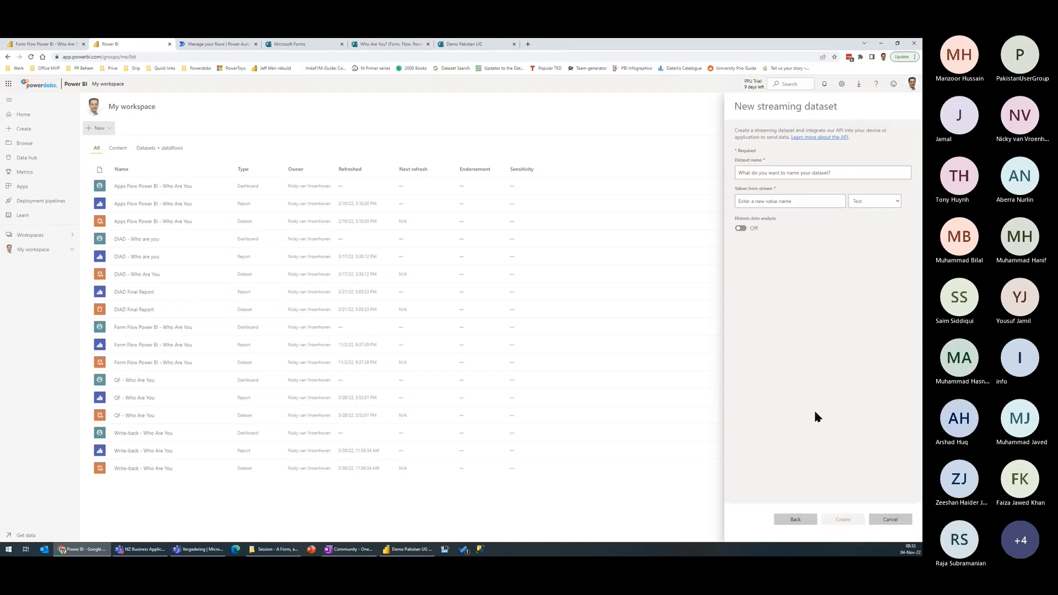
{"action": "left_click", "coordinate": [772, 174]}
{"action": "type", "text": "Demo Pakistan UG"}
Step: Add a stream value called Name to the dataset, keeping its data type as Text
{"action": "left_click", "coordinate": [774, 203]}
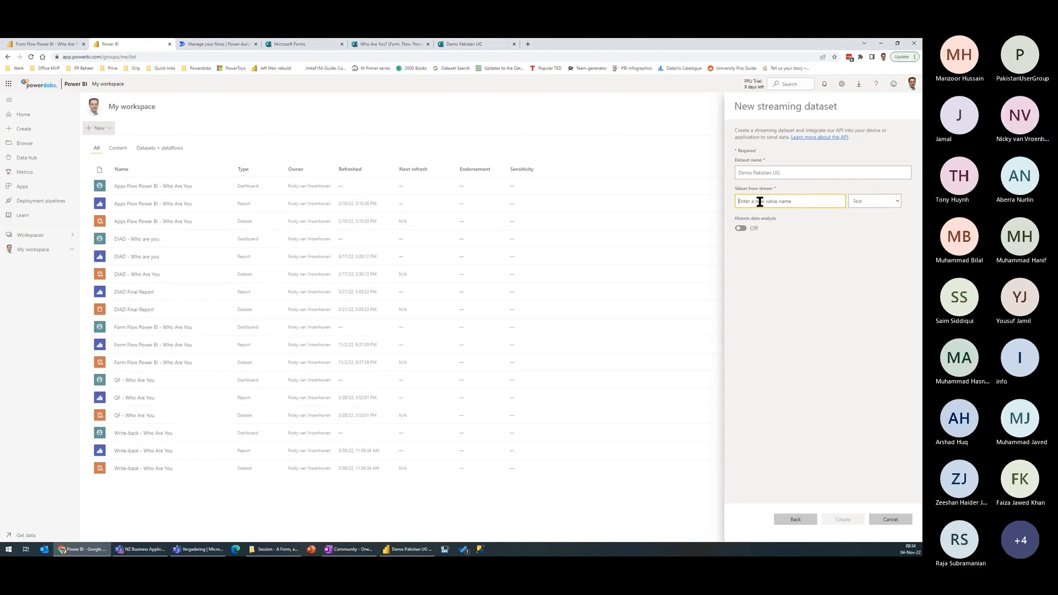
{"action": "type", "text": "Name"}
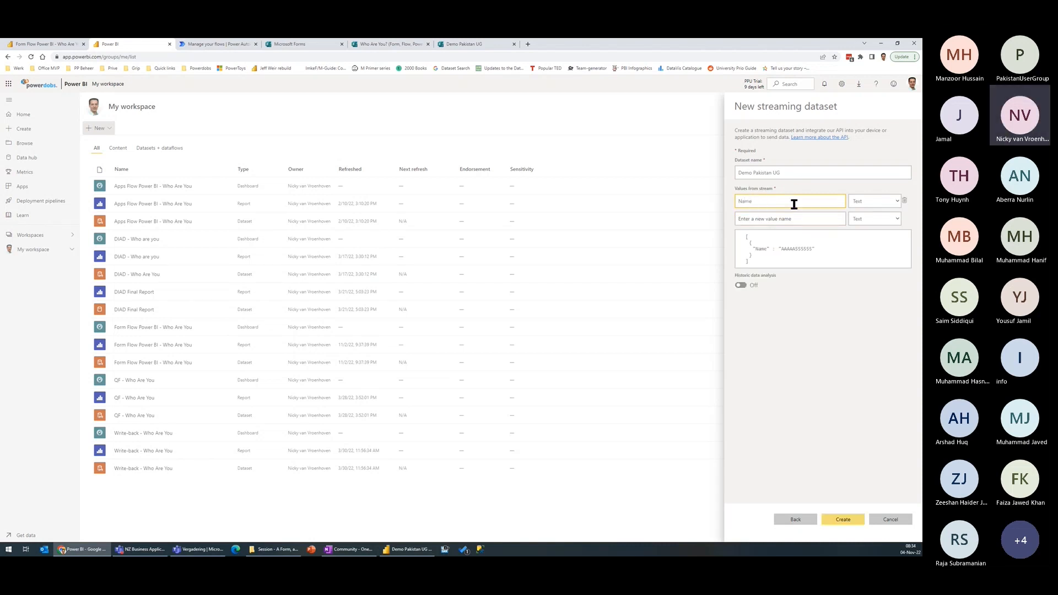
{"action": "left_click", "coordinate": [858, 205]}
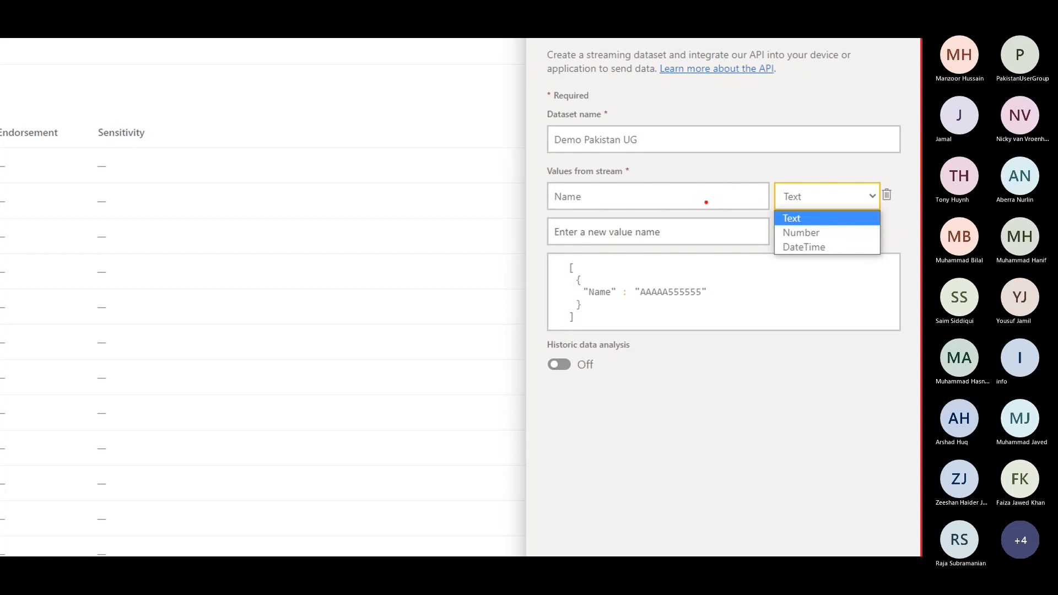
{"action": "key", "text": "Escape"}
Step: Place the Demo Pakistan UG form tab beside the Power BI tab and add a Text stream value called Country
{"action": "left_click", "coordinate": [797, 218]}
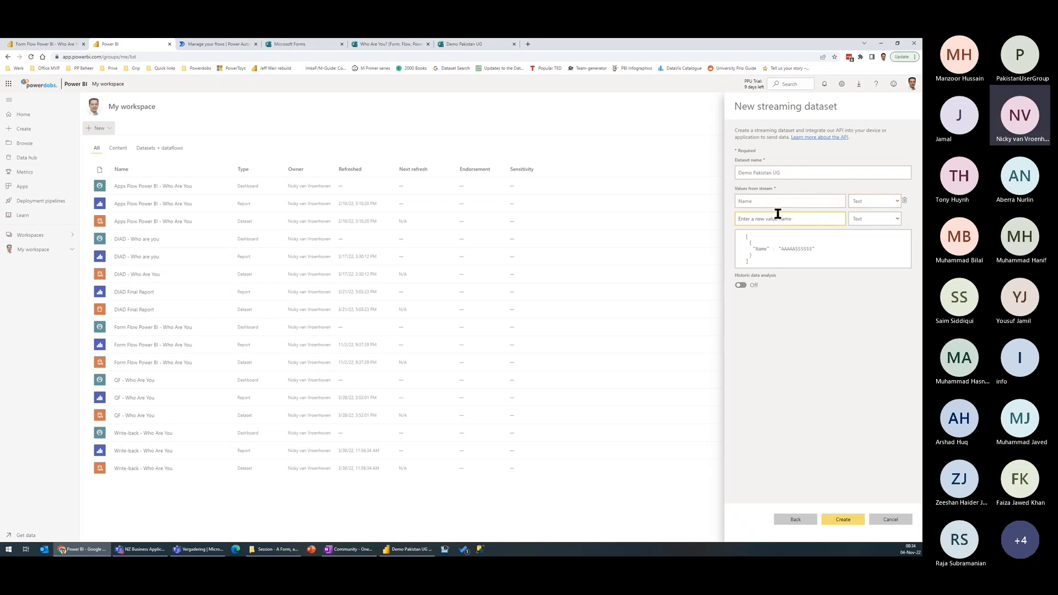
{"action": "left_click", "coordinate": [477, 46]}
{"action": "left_click_drag", "start_coordinate": [479, 50], "coordinate": [215, 43]}
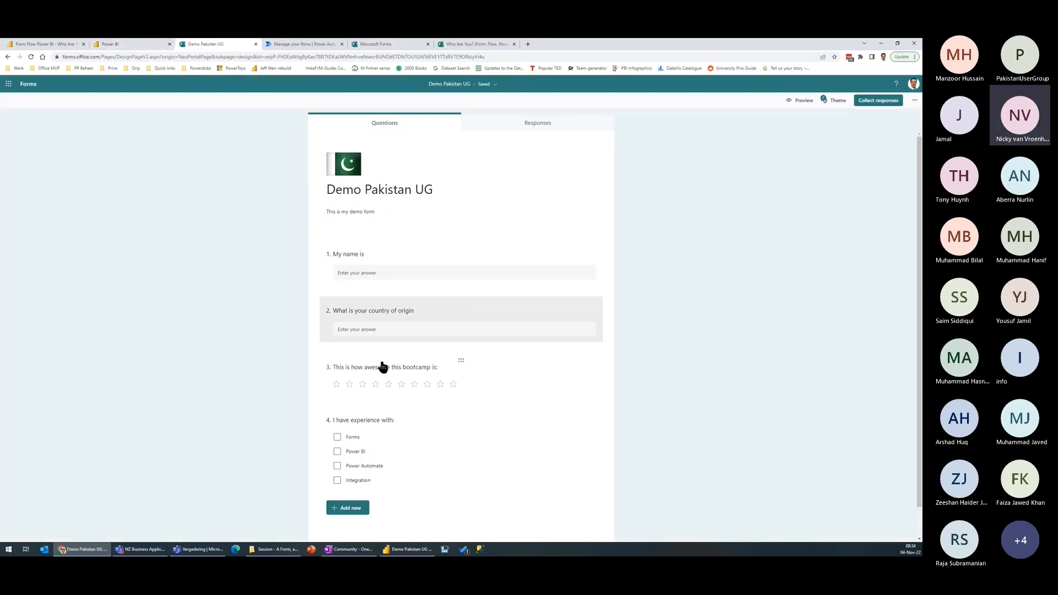
{"action": "left_click", "coordinate": [129, 42]}
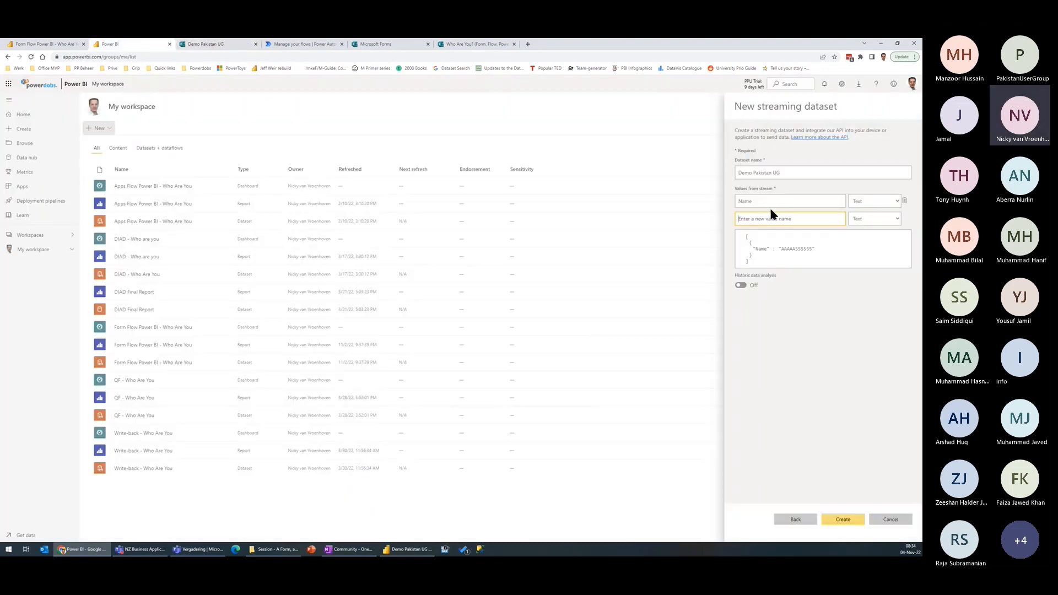
{"action": "type", "text": "Country"}
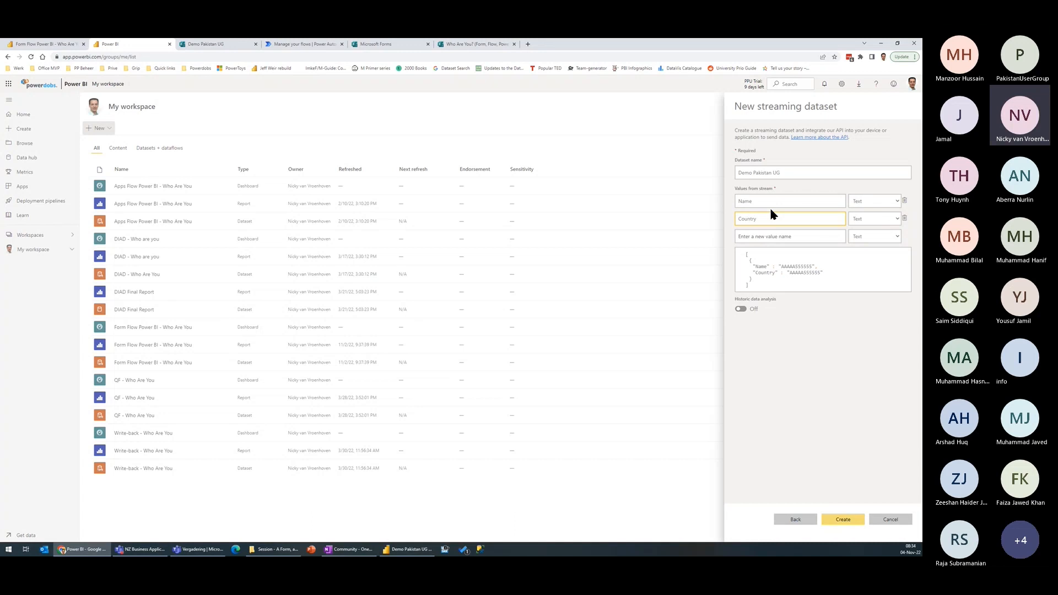
Step: Add a stream value called Rate to the dataset with the Number data type
{"action": "left_click", "coordinate": [774, 237]}
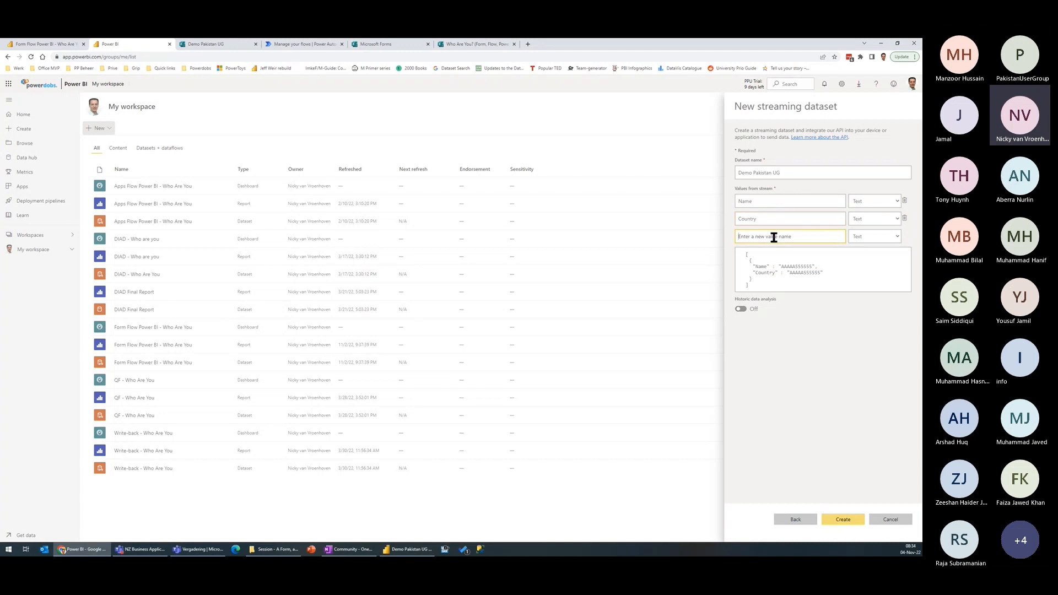
{"action": "type", "text": "R"}
{"action": "left_click", "coordinate": [864, 237]}
{"action": "left_click", "coordinate": [875, 252]}
Step: Check the questions of the Demo Pakistan UG form and add a Text stream value called Experience to the streaming dataset
{"action": "left_click", "coordinate": [768, 252]}
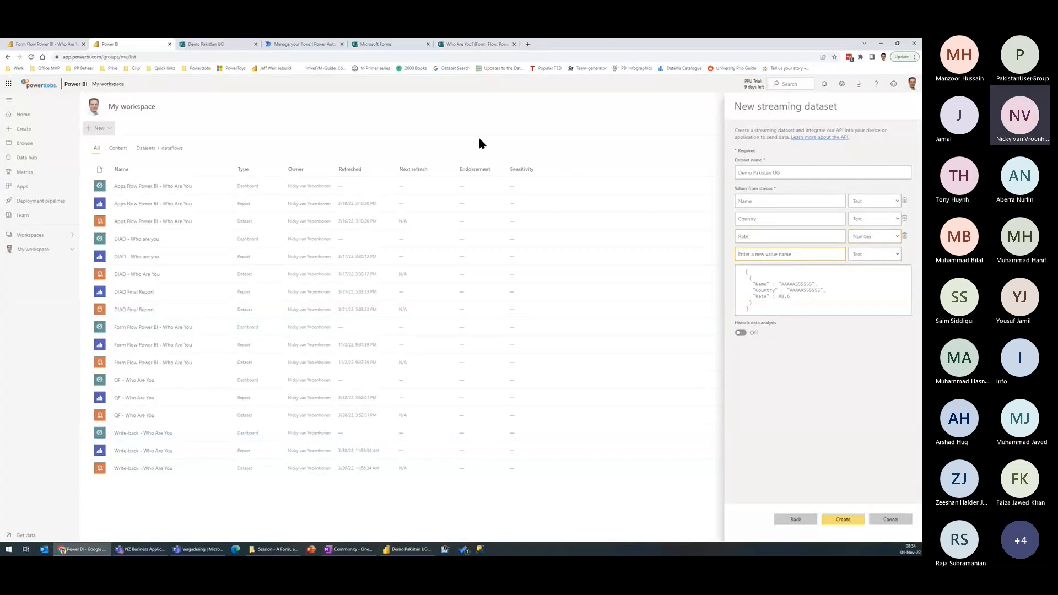
{"action": "left_click", "coordinate": [304, 44]}
{"action": "left_click", "coordinate": [216, 44]}
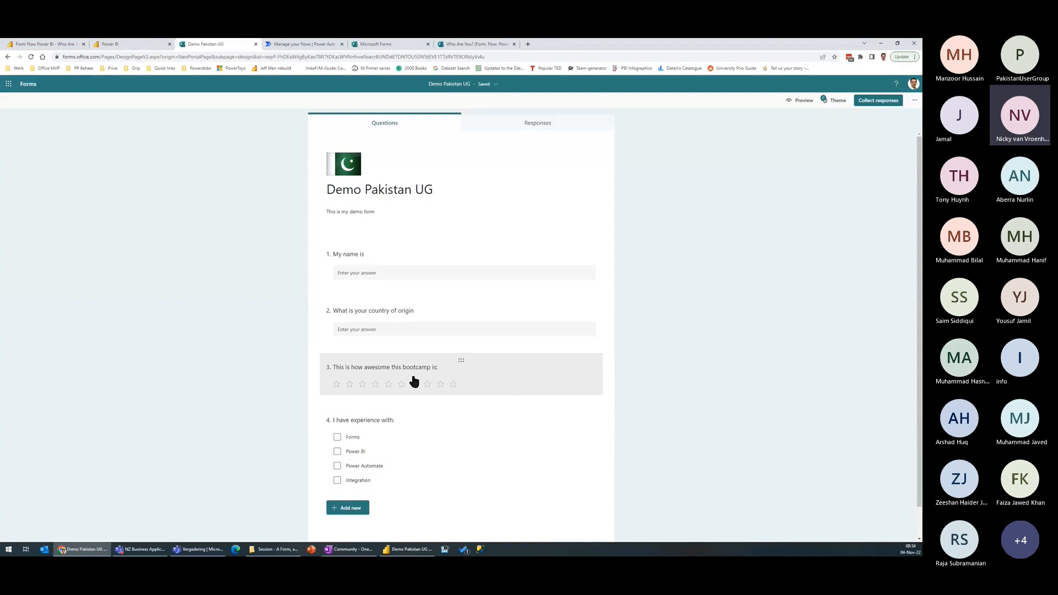
{"action": "left_click", "coordinate": [128, 44]}
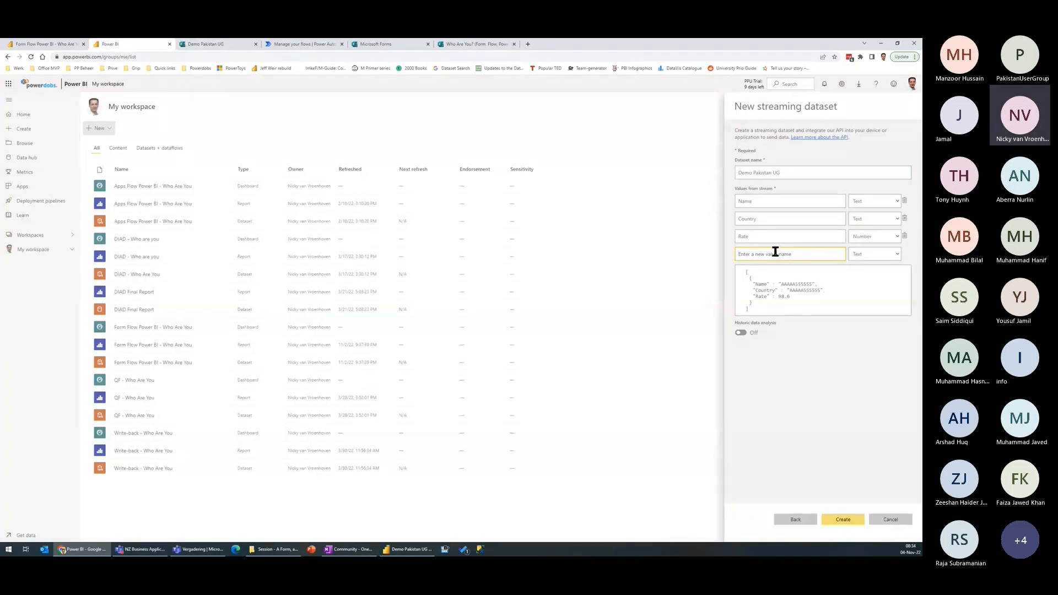
{"action": "type", "text": "Experience"}
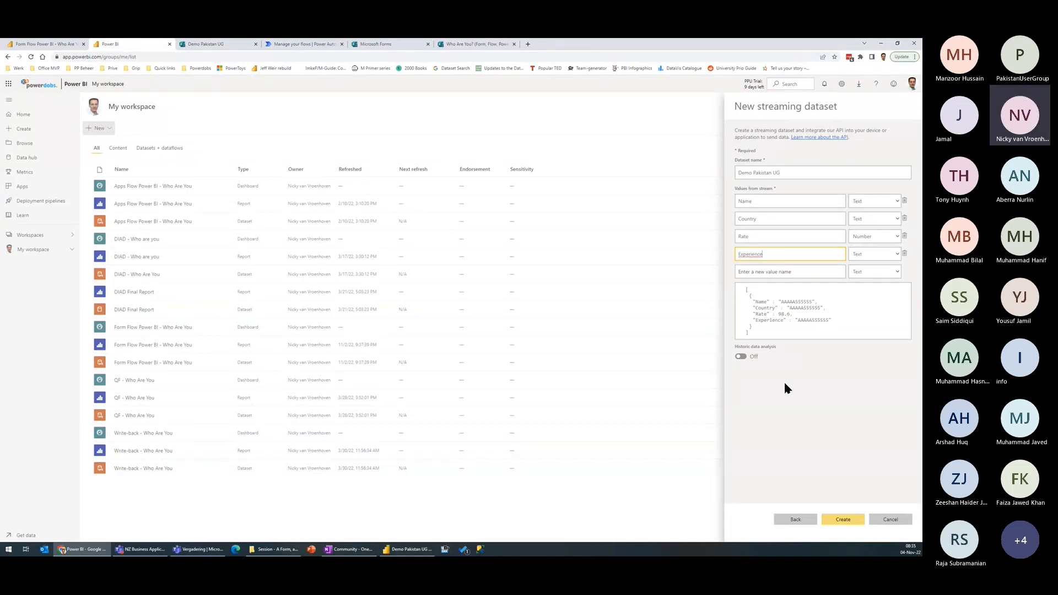
Step: Turn on historic data analysis for the new streaming dataset, create the dataset and close its confirmation
{"action": "key", "text": "ctrl+1"}
{"action": "left_click_drag", "start_coordinate": [689, 337], "coordinate": [792, 386]}
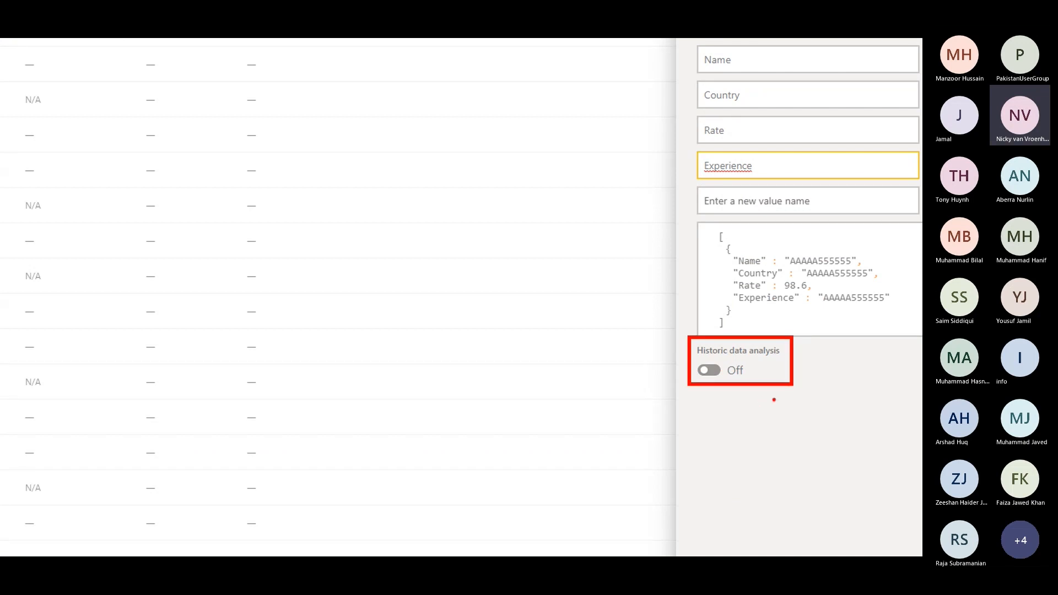
{"action": "key", "text": "Escape"}
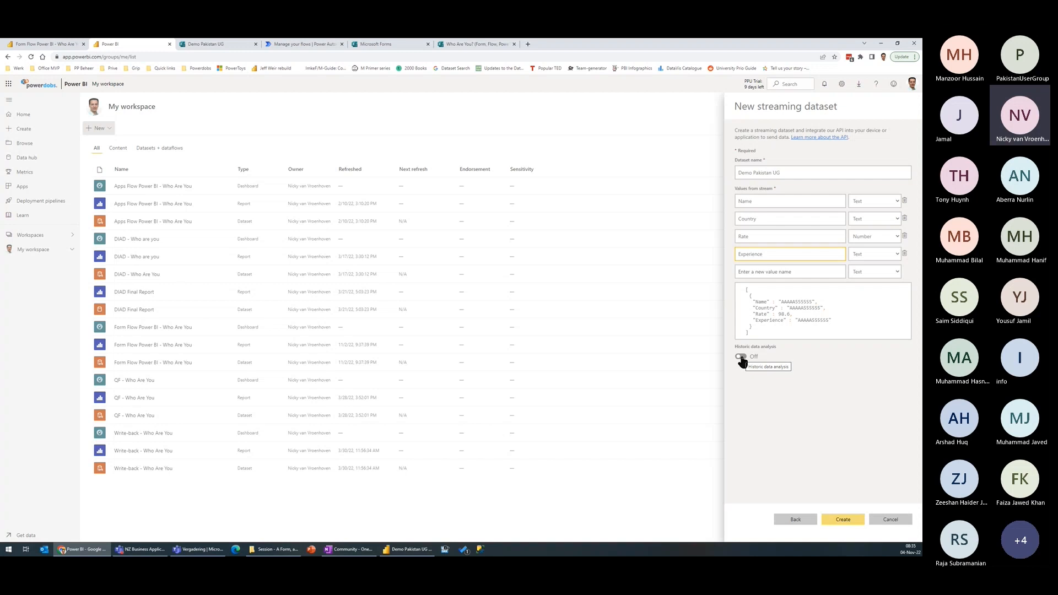
{"action": "left_click", "coordinate": [740, 357]}
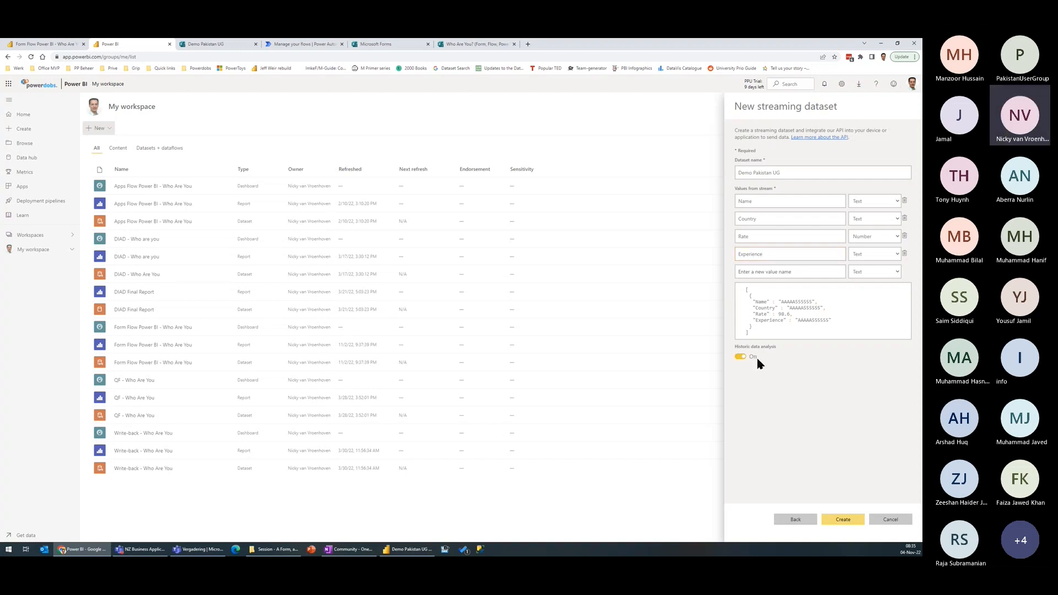
{"action": "left_click", "coordinate": [843, 520]}
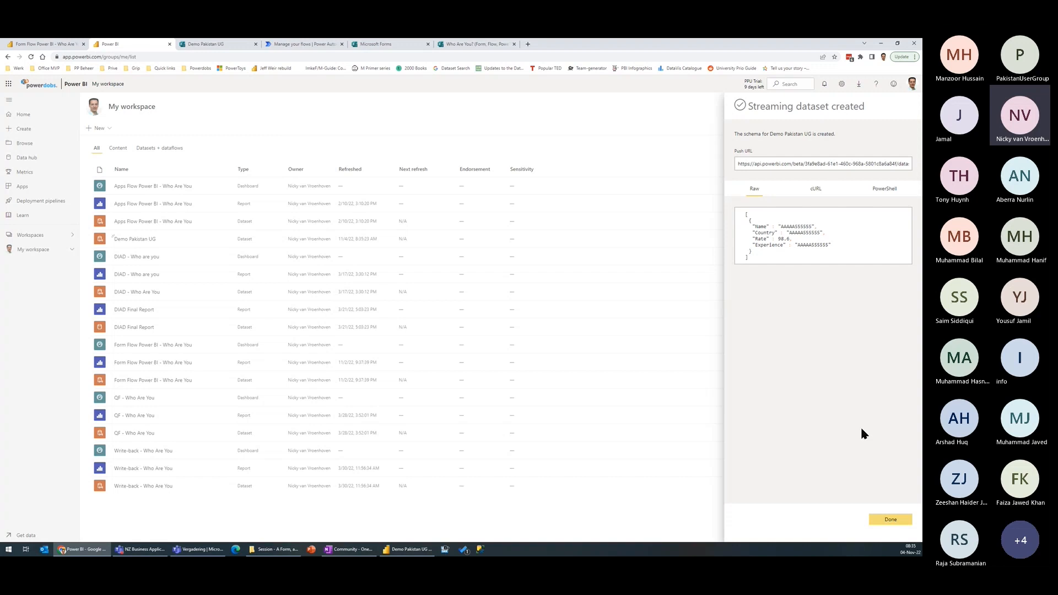
{"action": "left_click", "coordinate": [891, 520]}
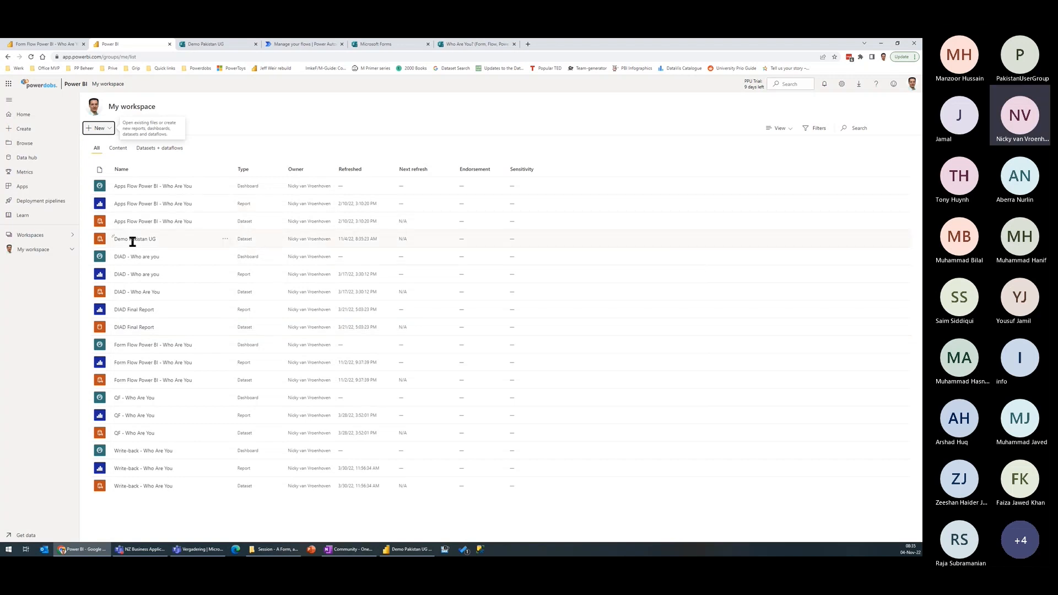
Step: Edit the Demo Pakistan UG streaming dataset to turn off historic data analysis and save the change
{"action": "left_click", "coordinate": [223, 240]}
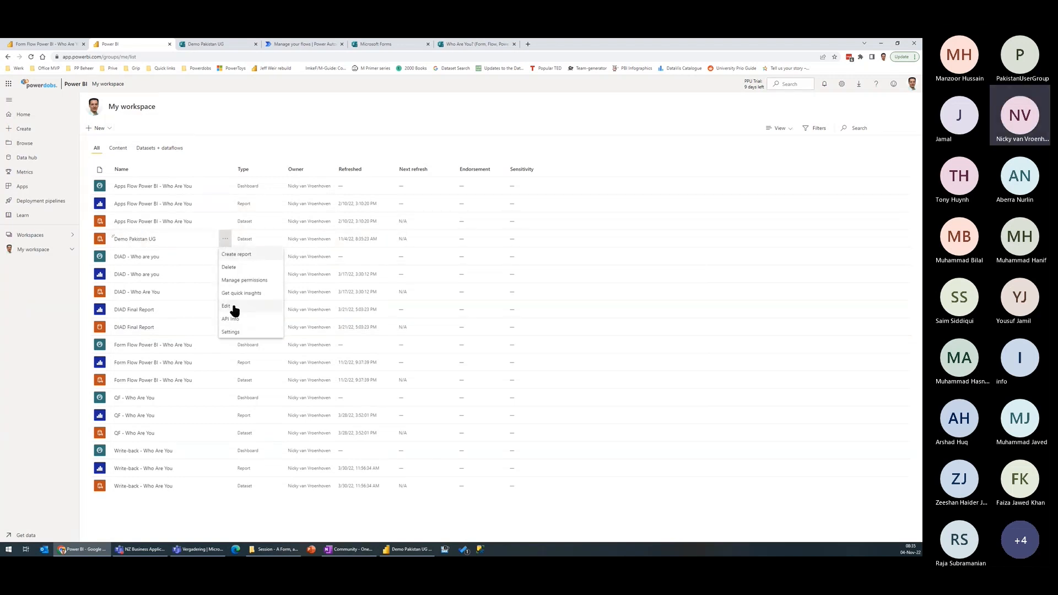
{"action": "left_click", "coordinate": [232, 307]}
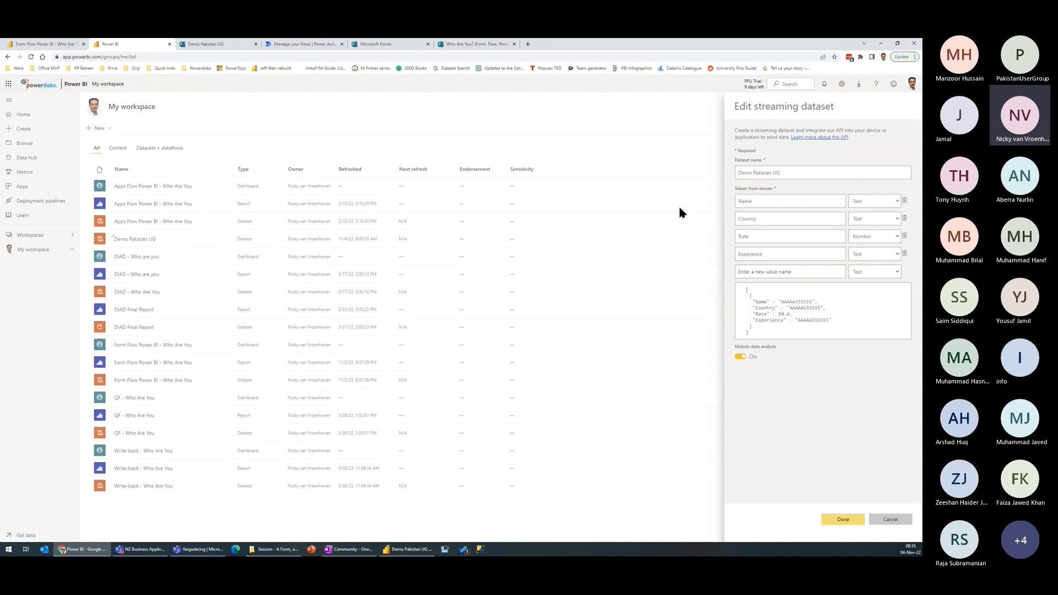
{"action": "left_click", "coordinate": [740, 357]}
{"action": "left_click", "coordinate": [843, 520]}
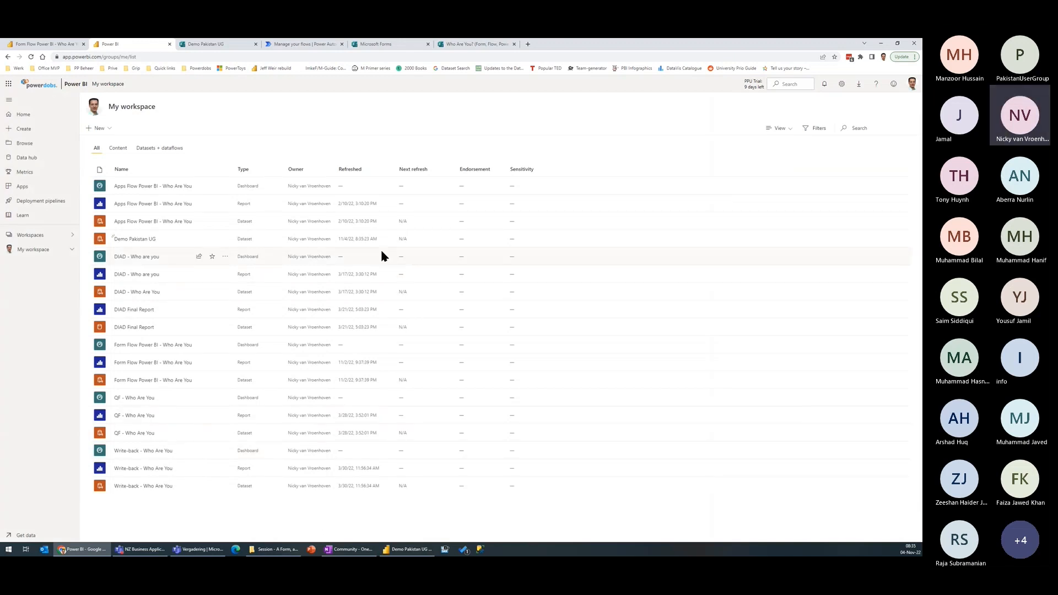
Step: Reopen the Demo Pakistan UG streaming dataset for editing and save its settings
{"action": "left_click", "coordinate": [225, 239]}
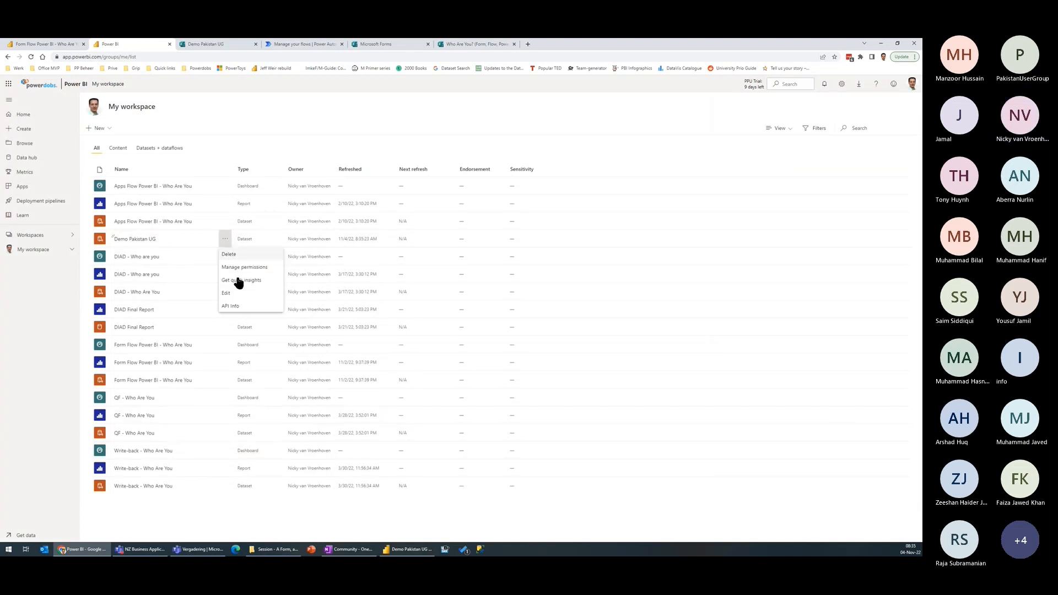
{"action": "left_click", "coordinate": [237, 294]}
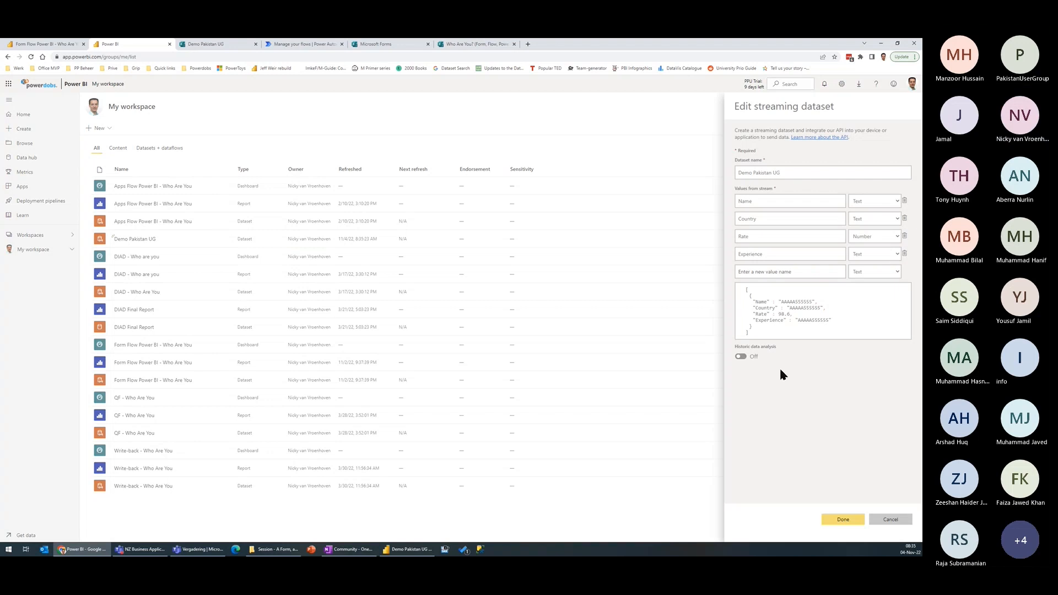
{"action": "left_click", "coordinate": [845, 521]}
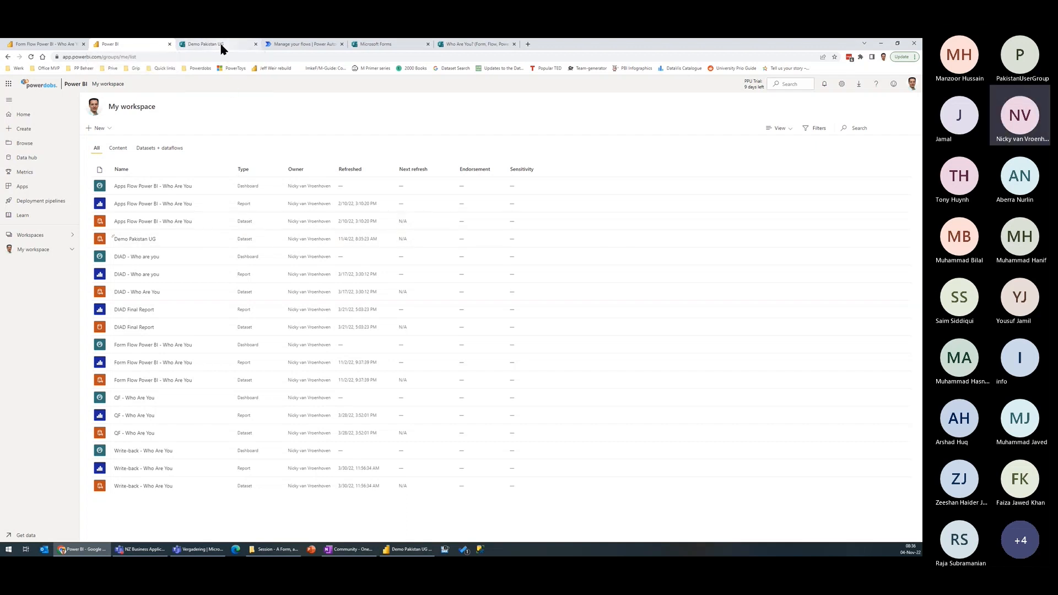
Step: Switch to Power Automate, look at the ways to create a flow and search the flow templates for "forms power bi"
{"action": "left_click", "coordinate": [303, 46]}
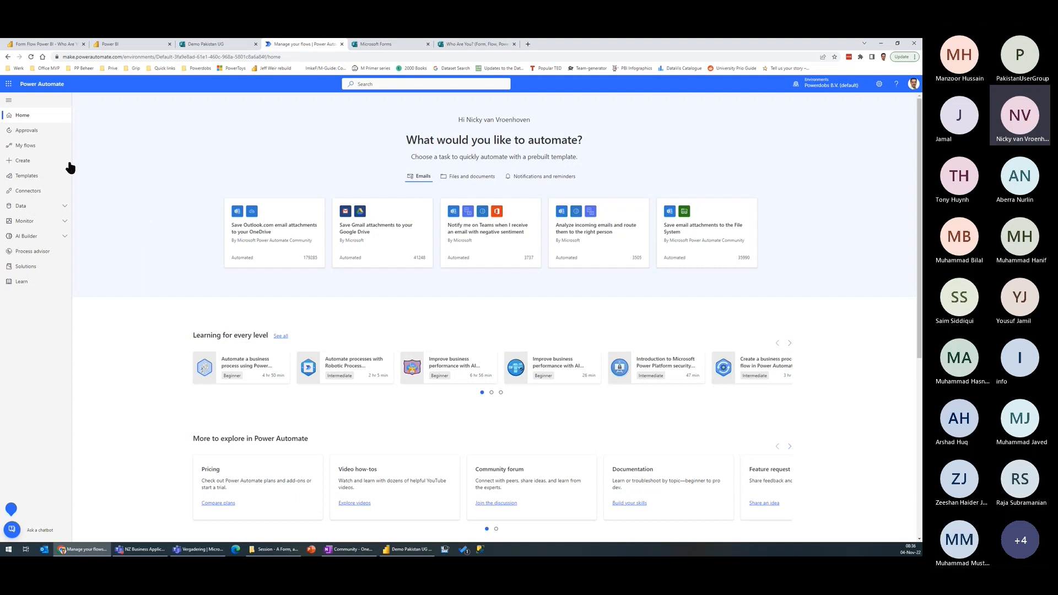
{"action": "left_click", "coordinate": [37, 160]}
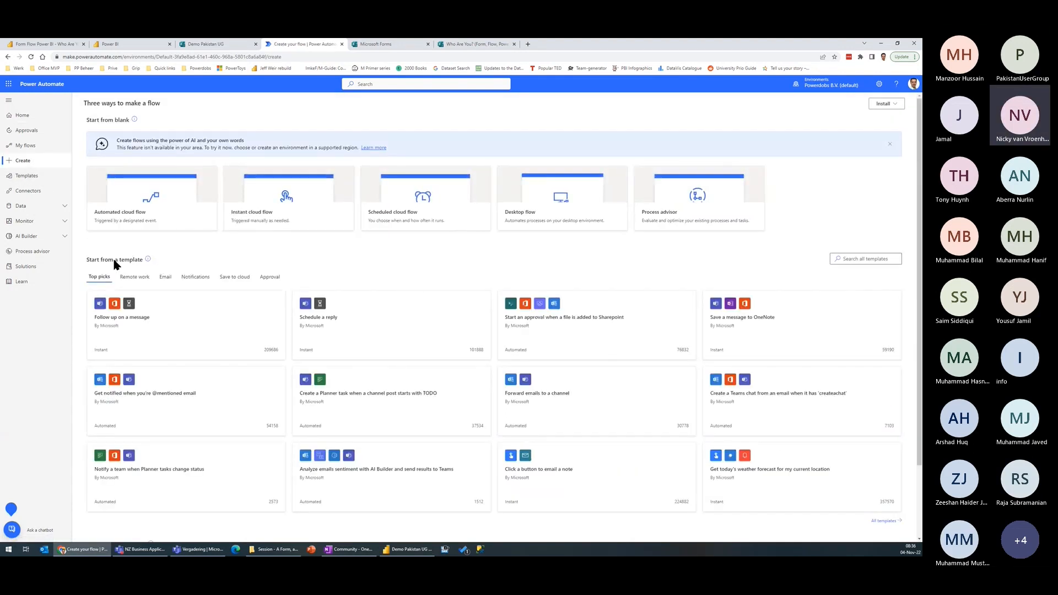
{"action": "left_click", "coordinate": [33, 177]}
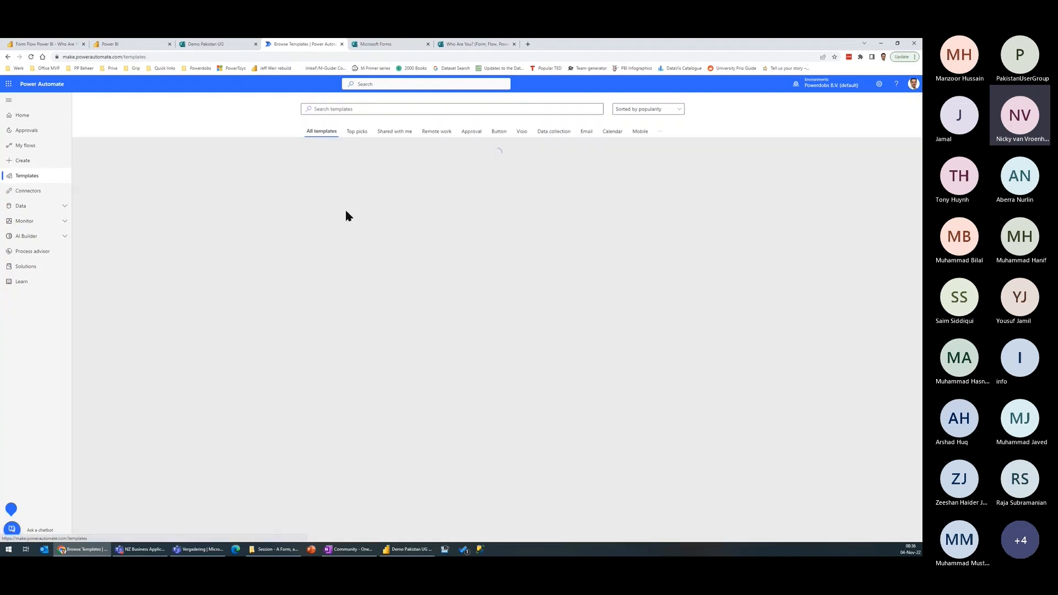
{"action": "left_click", "coordinate": [365, 107]}
{"action": "type", "text": "forms "}
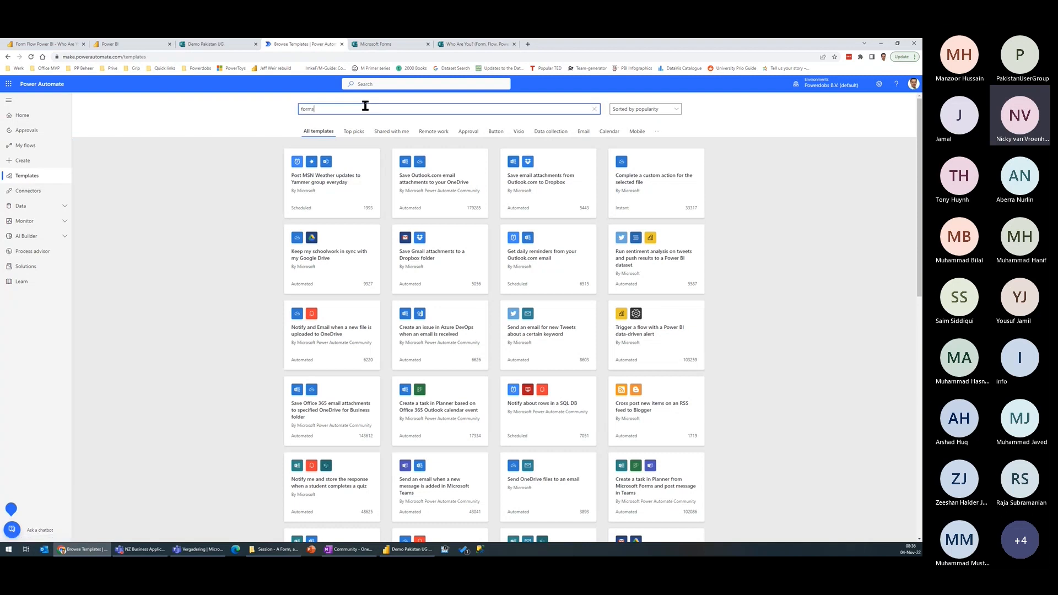
{"action": "type", "text": "power bi"}
{"action": "key", "text": "Return"}
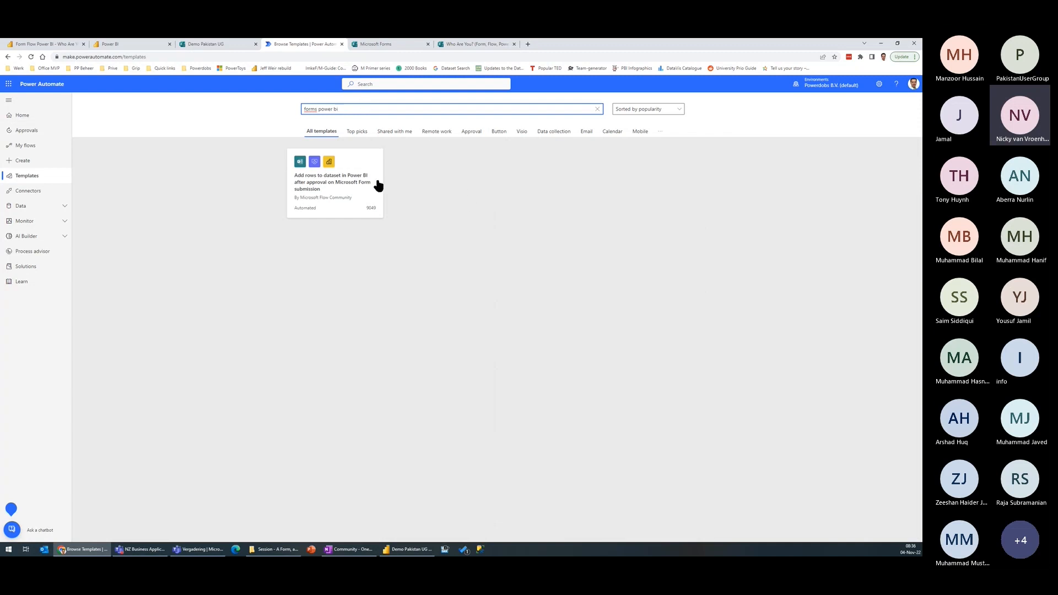
Step: Open the template "Add rows to dataset in Power BI after approval on Microsoft Form submission", continue with its connections and review the flow's actions
{"action": "left_click", "coordinate": [336, 178], "text": "ctrl"}
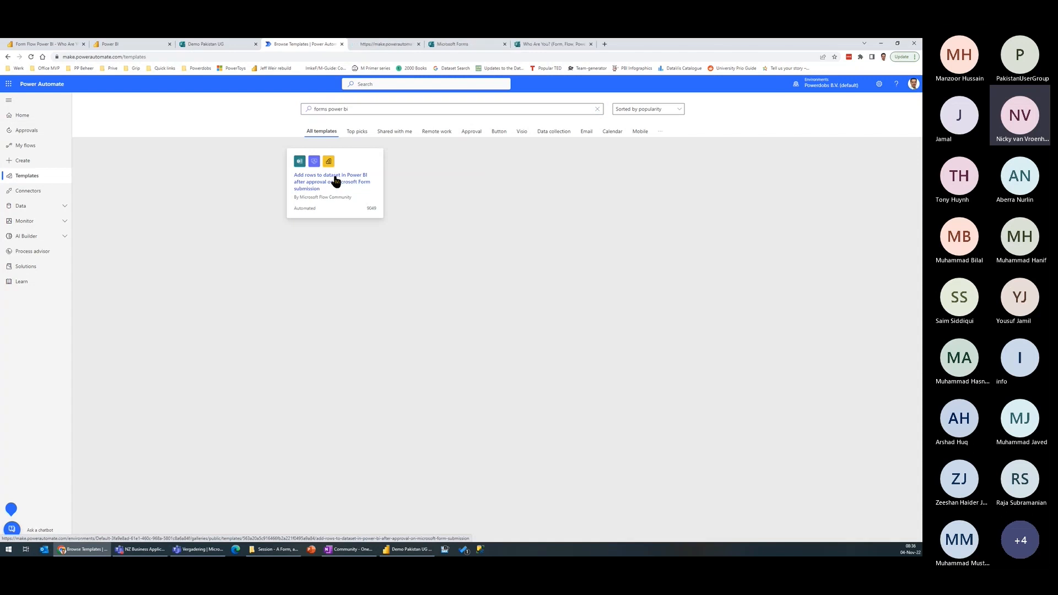
{"action": "left_click", "coordinate": [391, 44]}
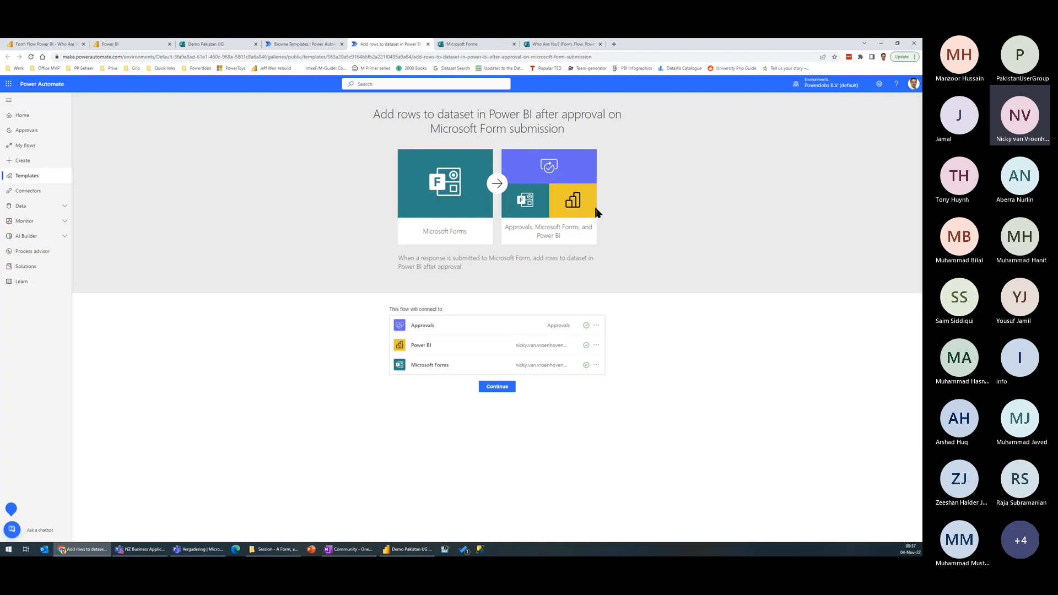
{"action": "left_click", "coordinate": [497, 387]}
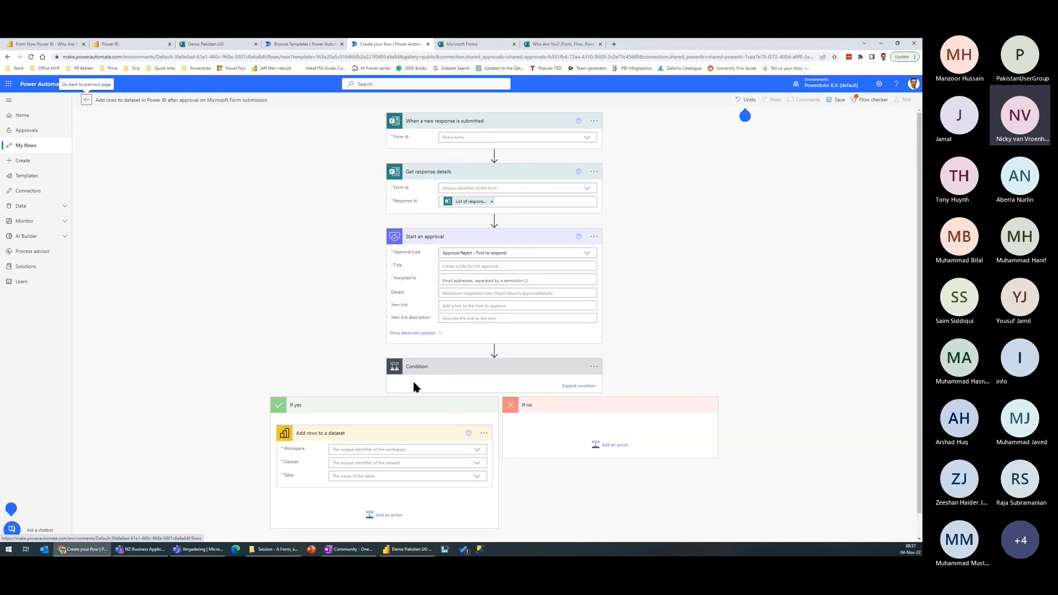
{"action": "scroll", "coordinate": [441, 242], "scroll_direction": "down", "scroll_amount": 1}
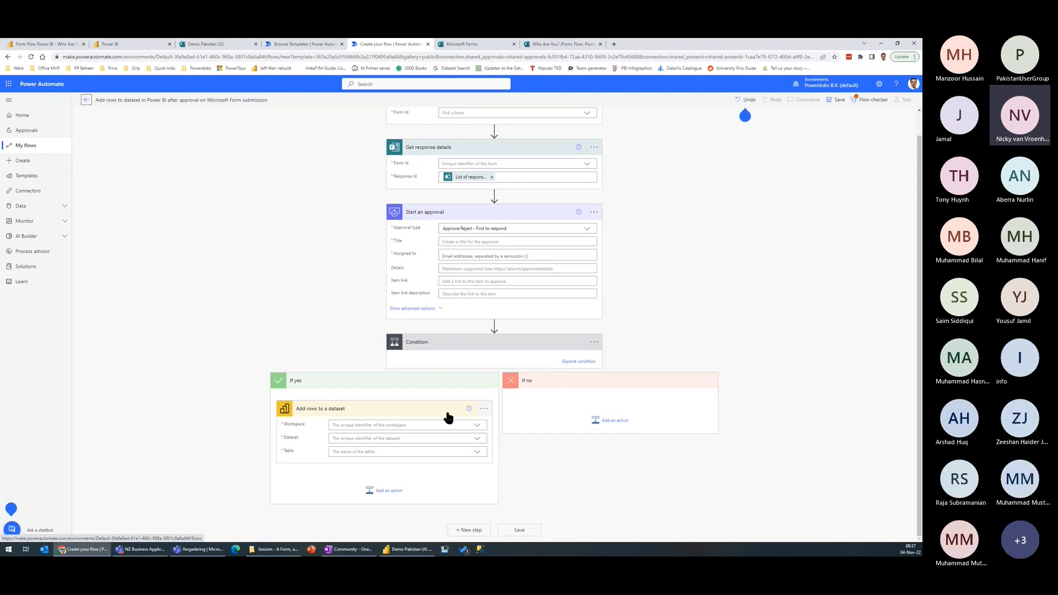
{"action": "scroll", "coordinate": [486, 290], "scroll_direction": "up", "scroll_amount": 1}
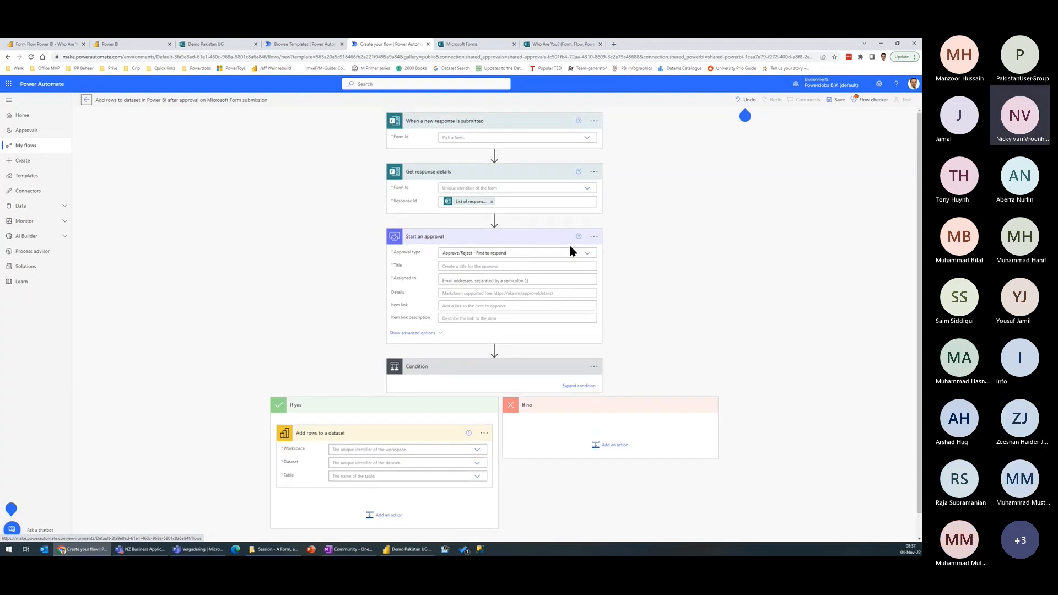
Step: View the available options of the Start an approval action and abandon the template flow without saving it
{"action": "left_click", "coordinate": [594, 238]}
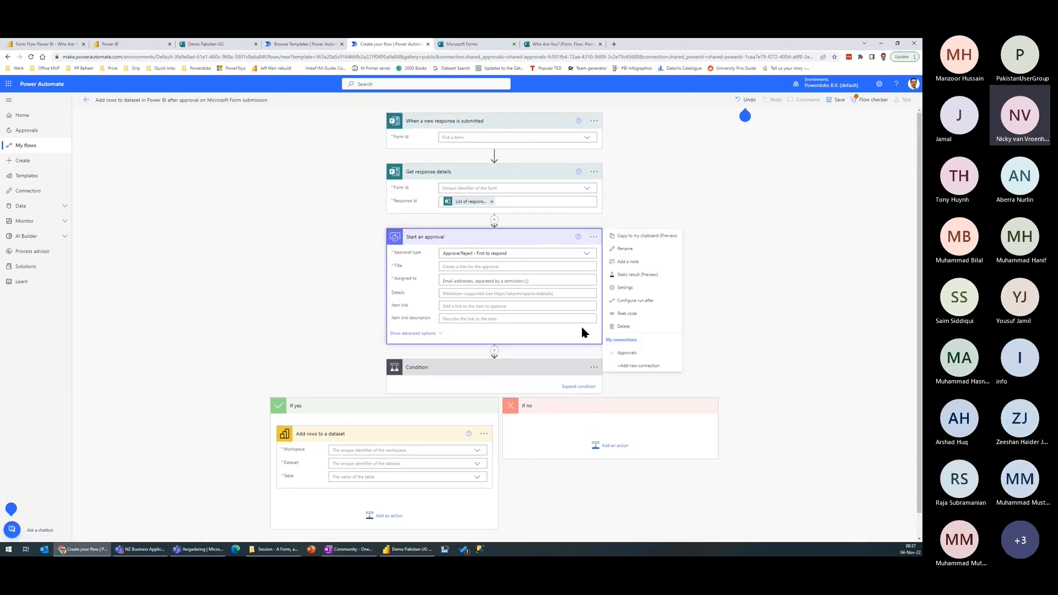
{"action": "left_click", "coordinate": [397, 267]}
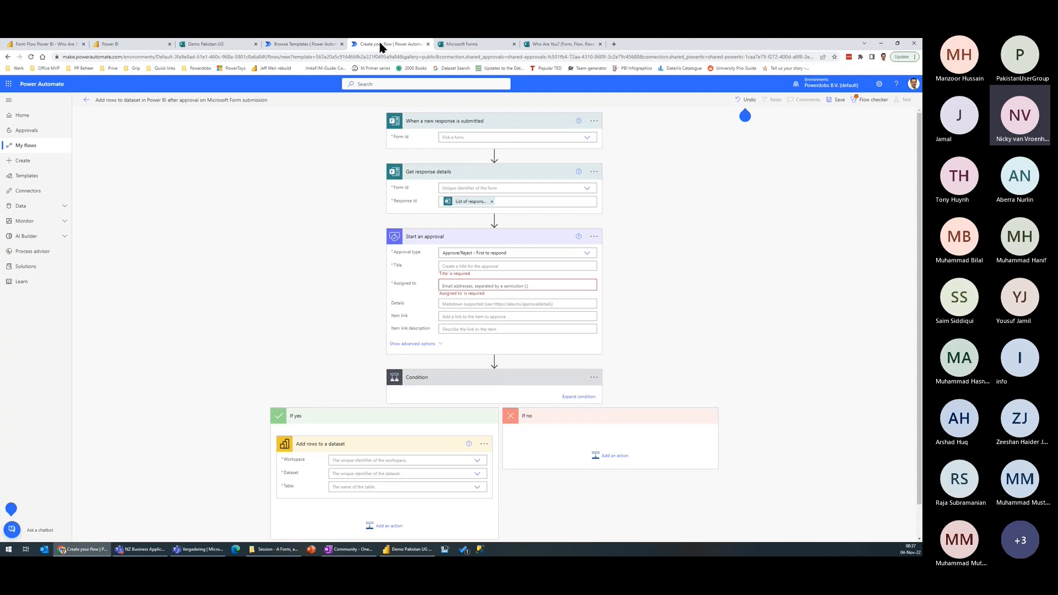
{"action": "left_click", "coordinate": [428, 43]}
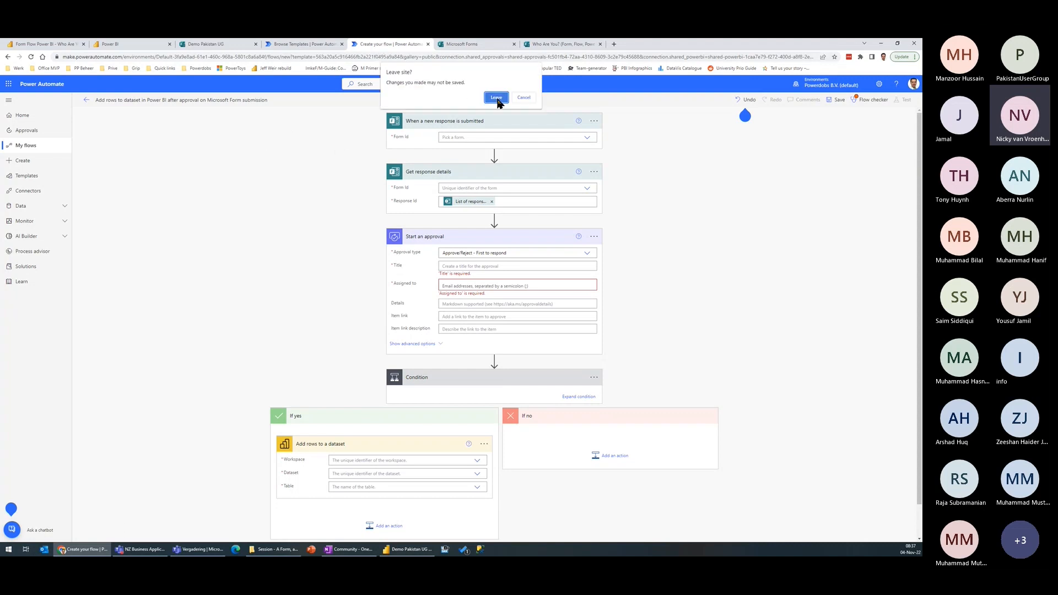
{"action": "left_click", "coordinate": [502, 95]}
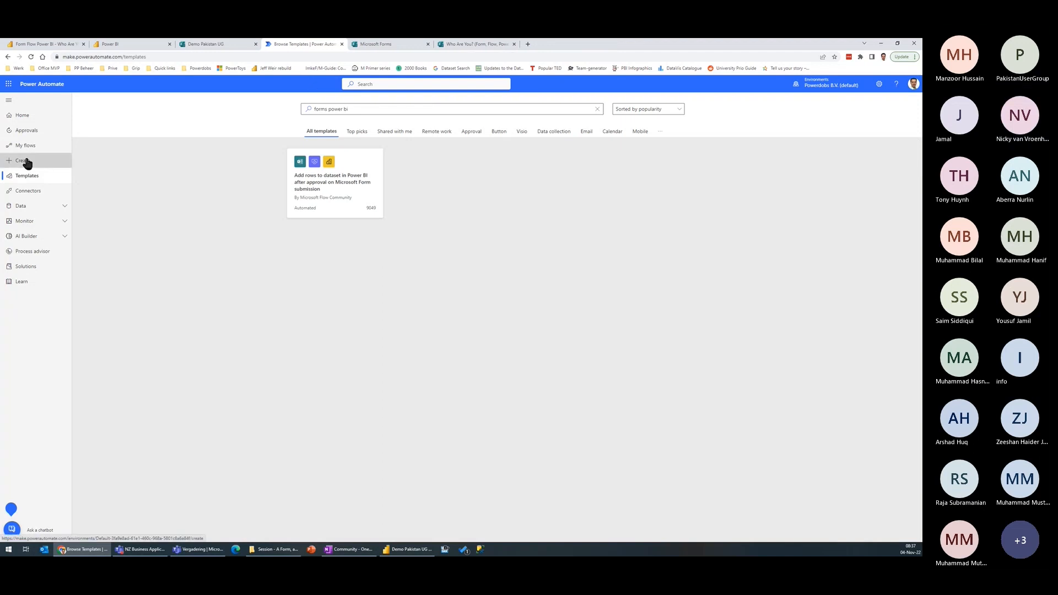
Step: Create an automated cloud flow named "Demo Pakistan UG" with the Microsoft Forms trigger "When a new response is submitted"
{"action": "left_click", "coordinate": [25, 162]}
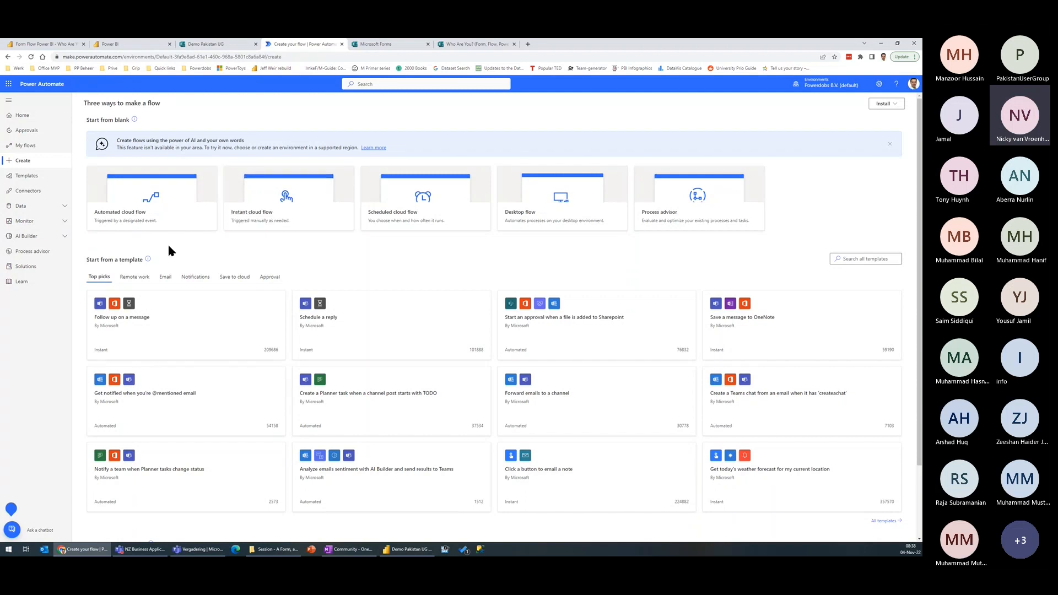
{"action": "left_click", "coordinate": [130, 222]}
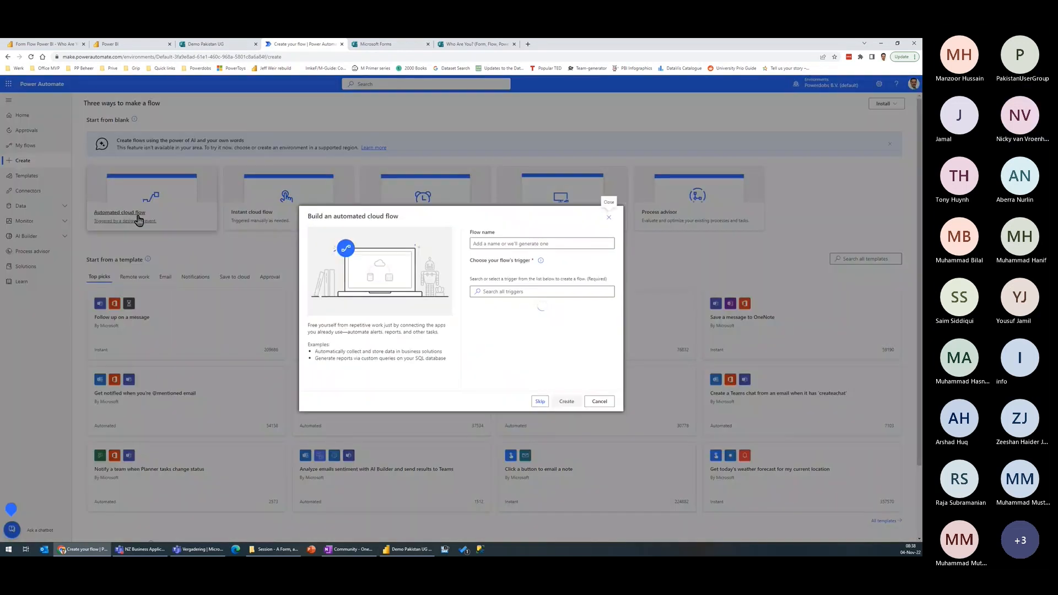
{"action": "type", "text": "Demo Pakistan UG"}
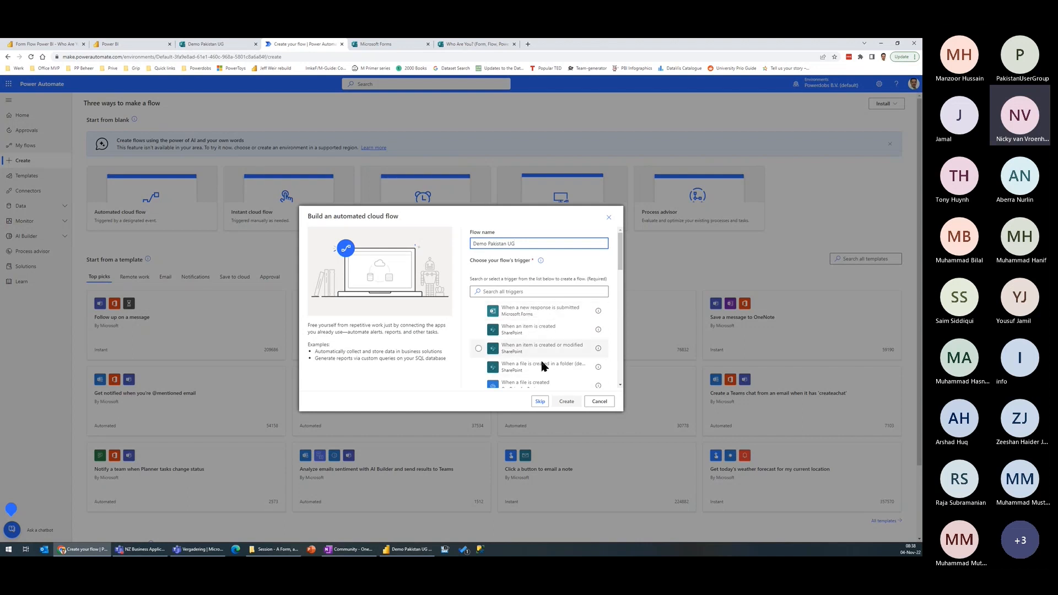
{"action": "left_click", "coordinate": [517, 291]}
{"action": "type", "text": "forms"}
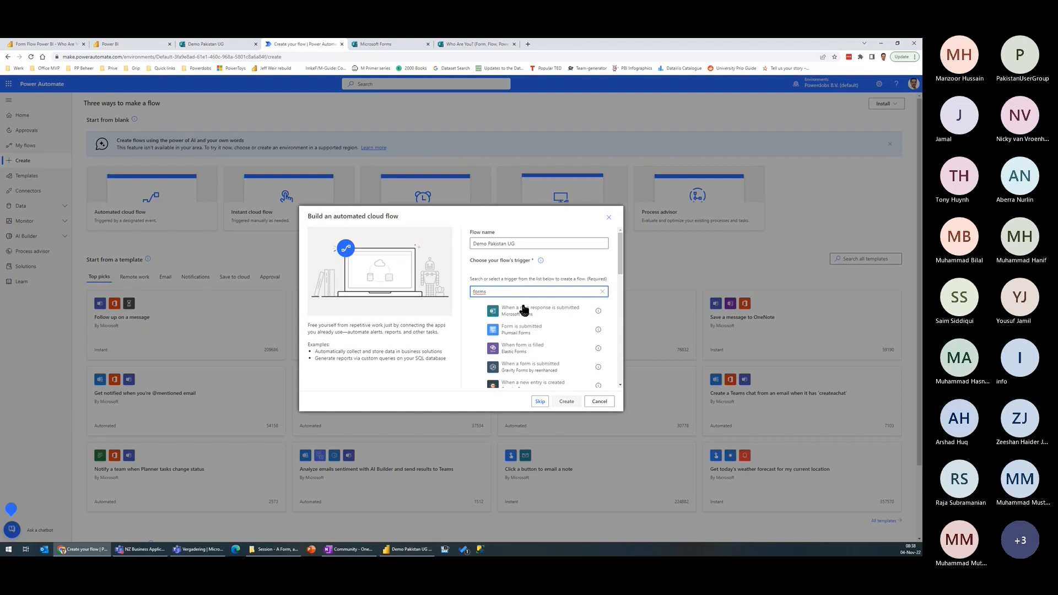
{"action": "left_click", "coordinate": [484, 312]}
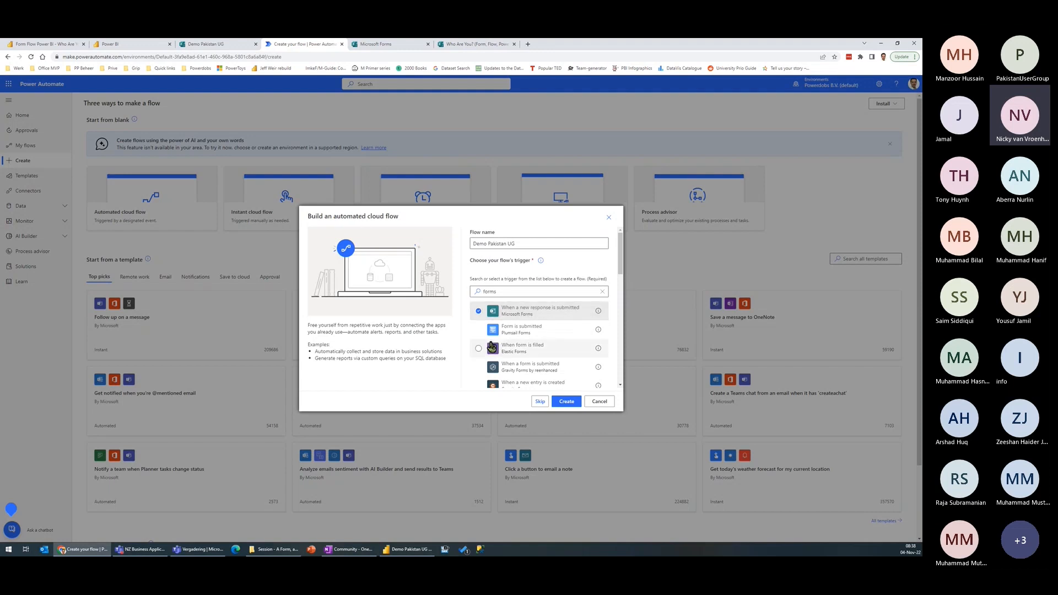
{"action": "left_click", "coordinate": [567, 402]}
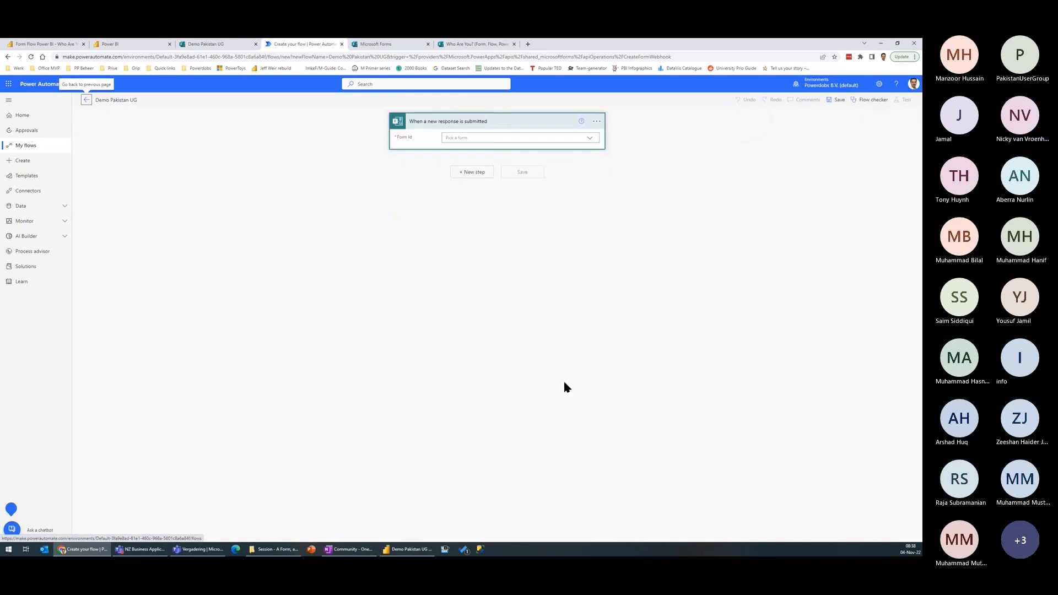
Step: Set the trigger's form to Demo Pakistan UG and add the Microsoft Forms action "Get response details" below it
{"action": "left_click", "coordinate": [479, 138]}
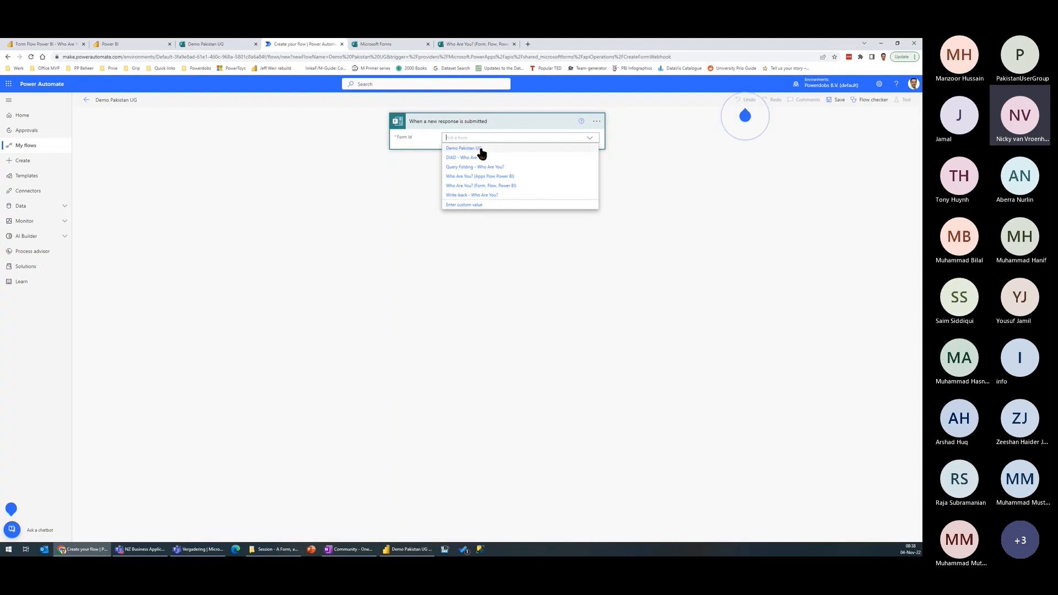
{"action": "left_click", "coordinate": [475, 149]}
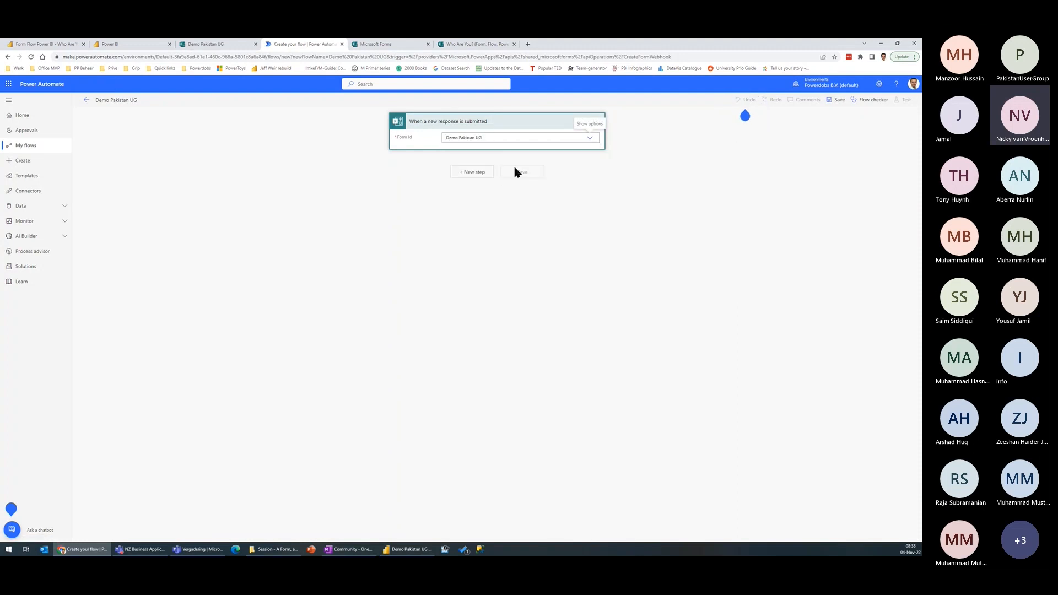
{"action": "left_click", "coordinate": [473, 172]}
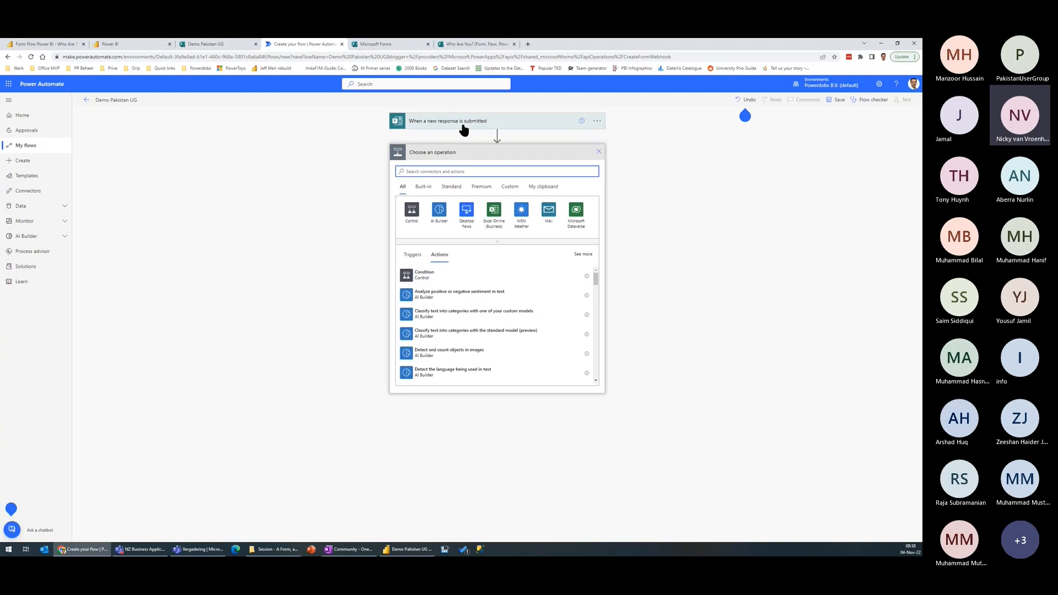
{"action": "type", "text": "fro"}
{"action": "type", "text": "ms"}
{"action": "key", "text": "BackSpace"}
{"action": "key", "text": "BackSpace"}
{"action": "key", "text": "BackSpace"}
{"action": "key", "text": "BackSpace"}
{"action": "key", "text": "BackSpace"}
{"action": "type", "text": "forms"}
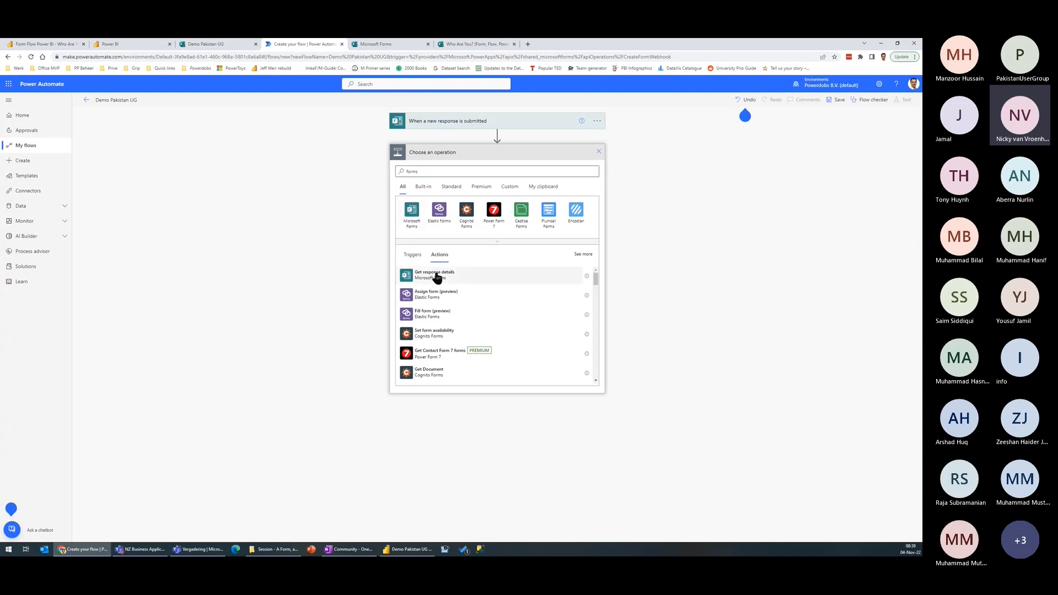
{"action": "left_click", "coordinate": [436, 276]}
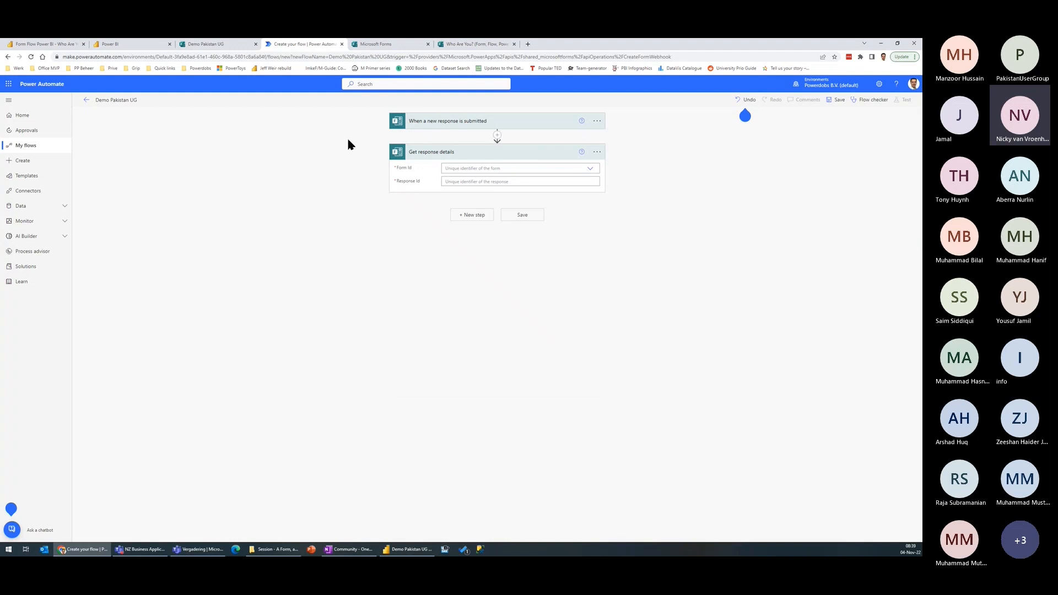
Step: Configure Get response details with the form Demo Pakistan UG and the trigger's dynamic Response Id
{"action": "left_click", "coordinate": [474, 169]}
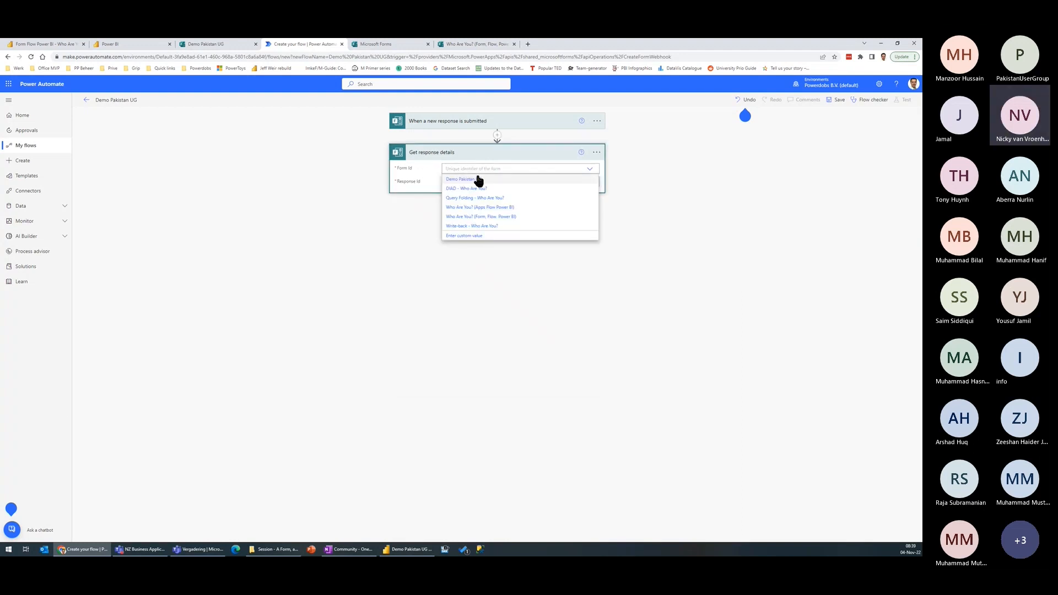
{"action": "left_click", "coordinate": [469, 179]}
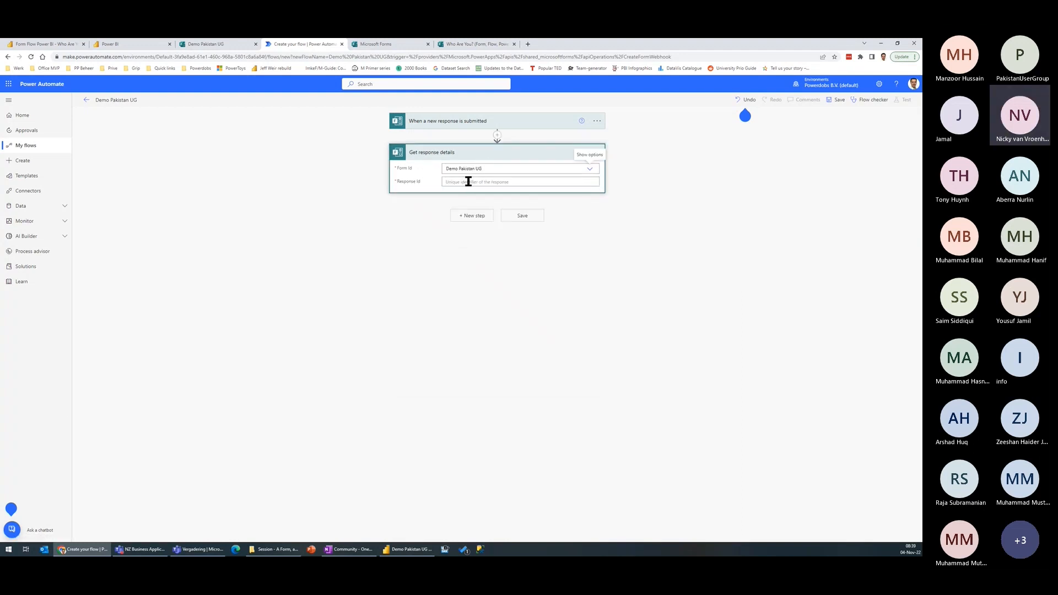
{"action": "left_click", "coordinate": [469, 181]}
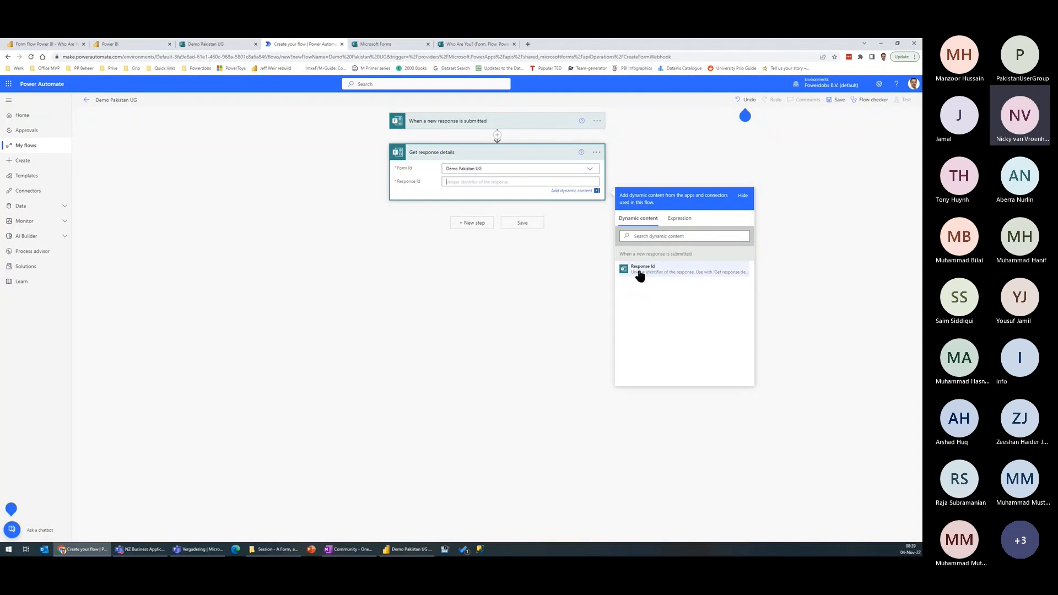
{"action": "left_click", "coordinate": [660, 274]}
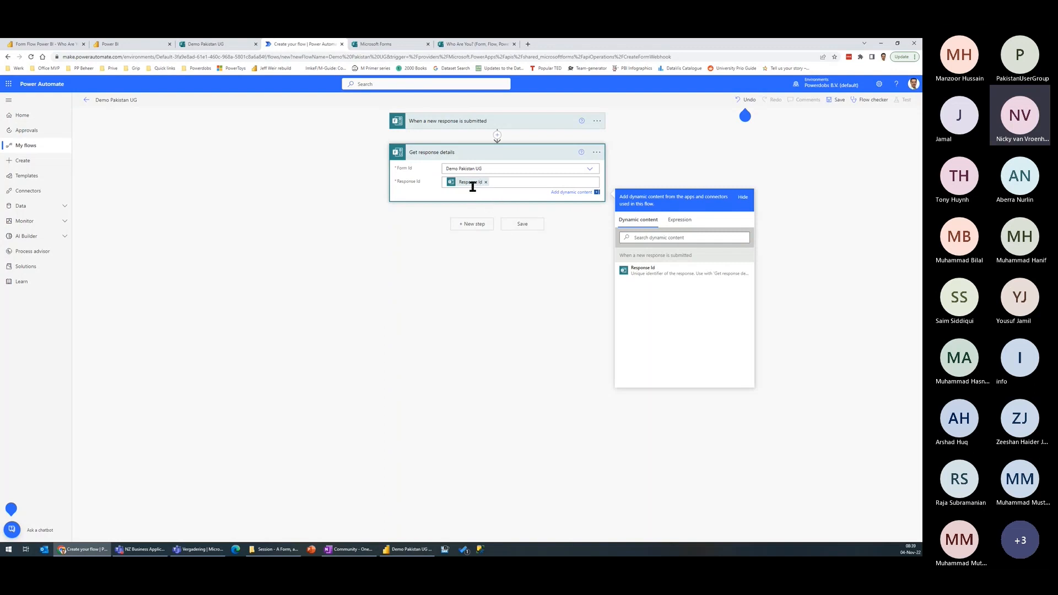
Step: Add the Power BI action "Add rows to a dataset" after Get response details
{"action": "left_click", "coordinate": [472, 224]}
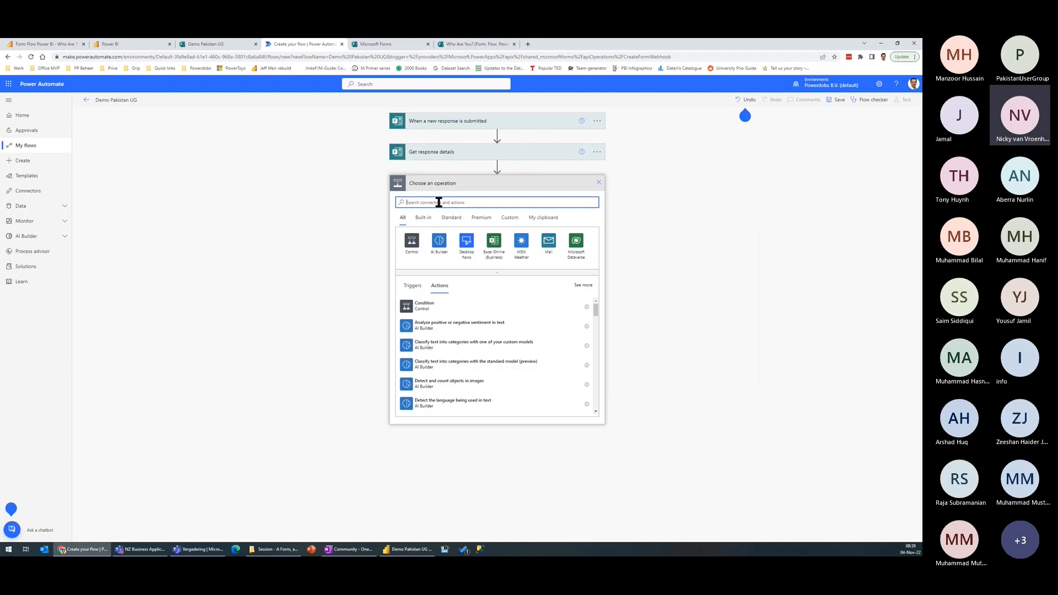
{"action": "type", "text": "power bi"}
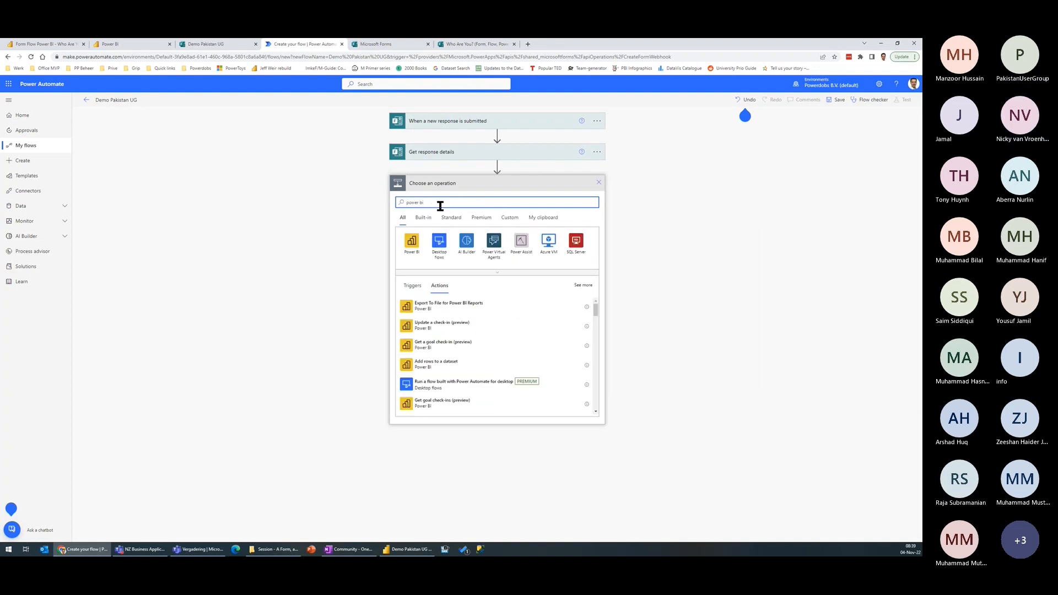
{"action": "left_click", "coordinate": [410, 248]}
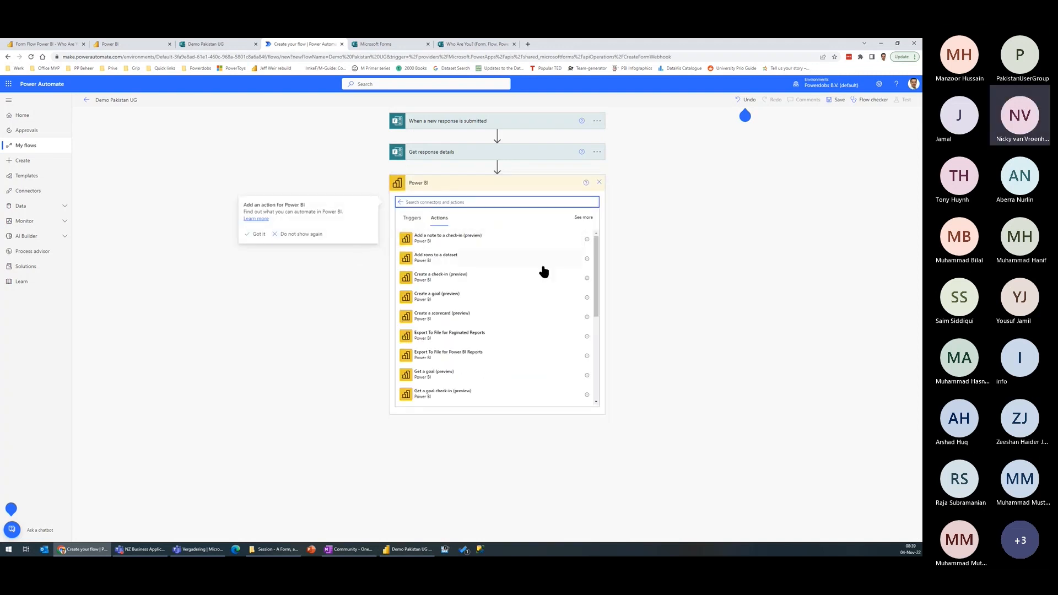
{"action": "left_click", "coordinate": [444, 261]}
{"action": "left_click", "coordinate": [444, 262]}
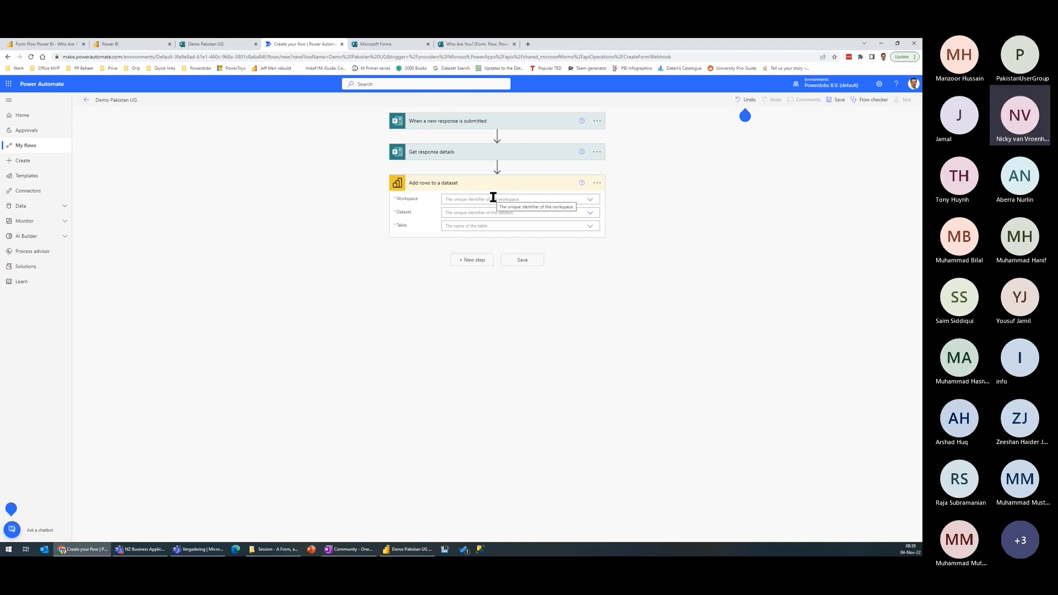
Step: Point the Add rows to a dataset action to My Workspace, the dataset Demo Pakistan UG and the table RealTimeData
{"action": "left_click", "coordinate": [449, 199]}
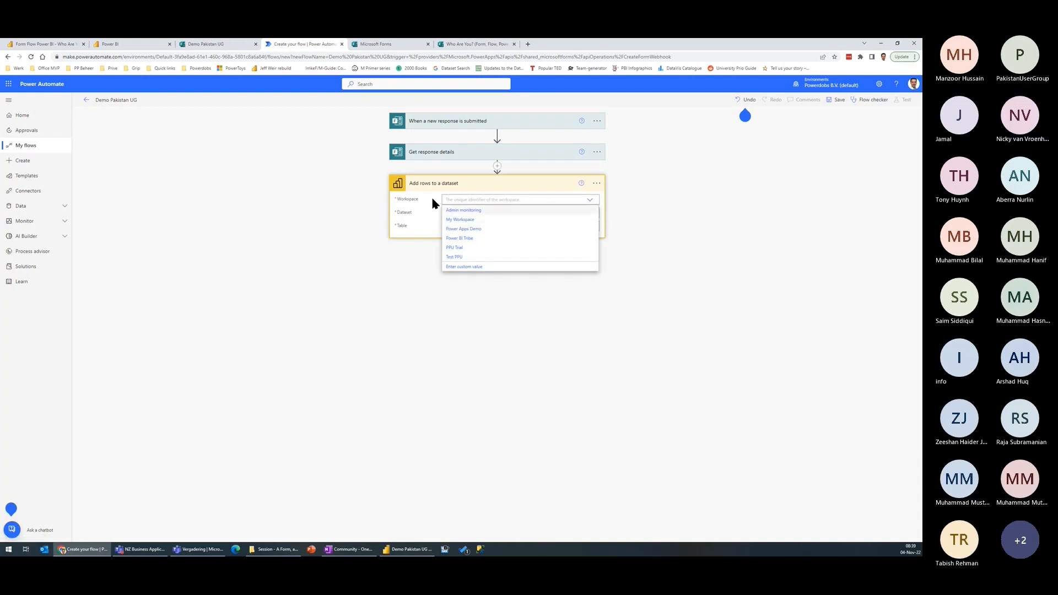
{"action": "left_click", "coordinate": [466, 220]}
{"action": "left_click", "coordinate": [474, 213]}
{"action": "left_click", "coordinate": [471, 234]}
{"action": "left_click", "coordinate": [498, 226]}
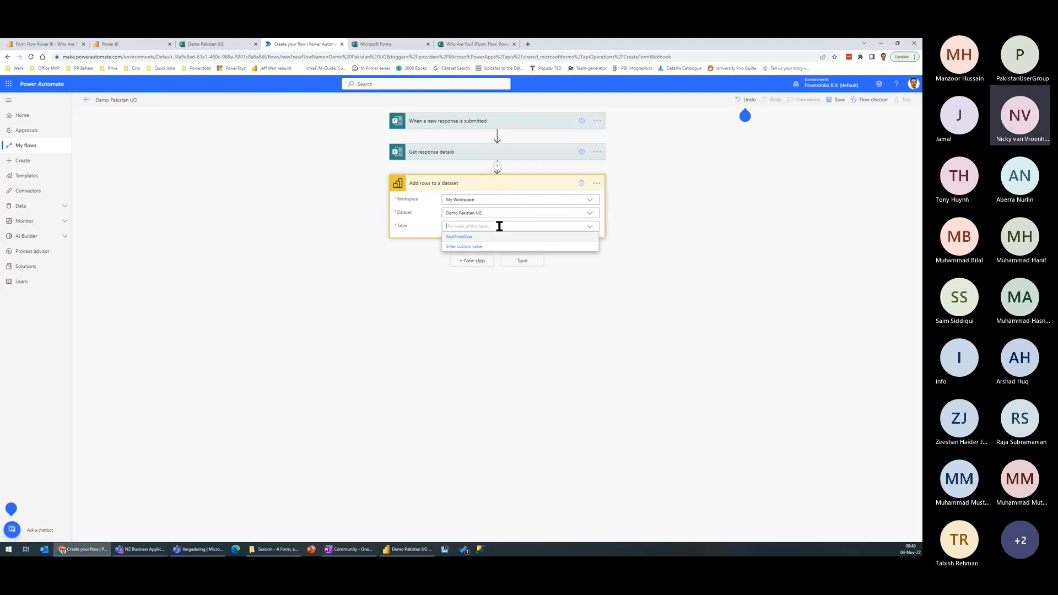
{"action": "left_click", "coordinate": [466, 237]}
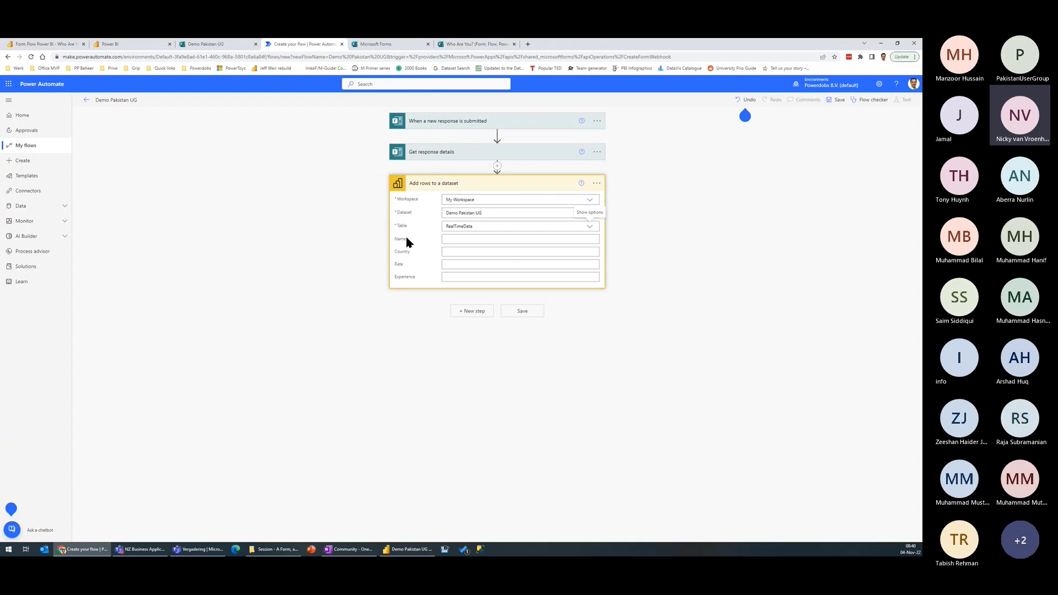
Step: Map the dataset's Name field to the answer "My name is" and Country to "What is your country of origin"
{"action": "left_click", "coordinate": [487, 241]}
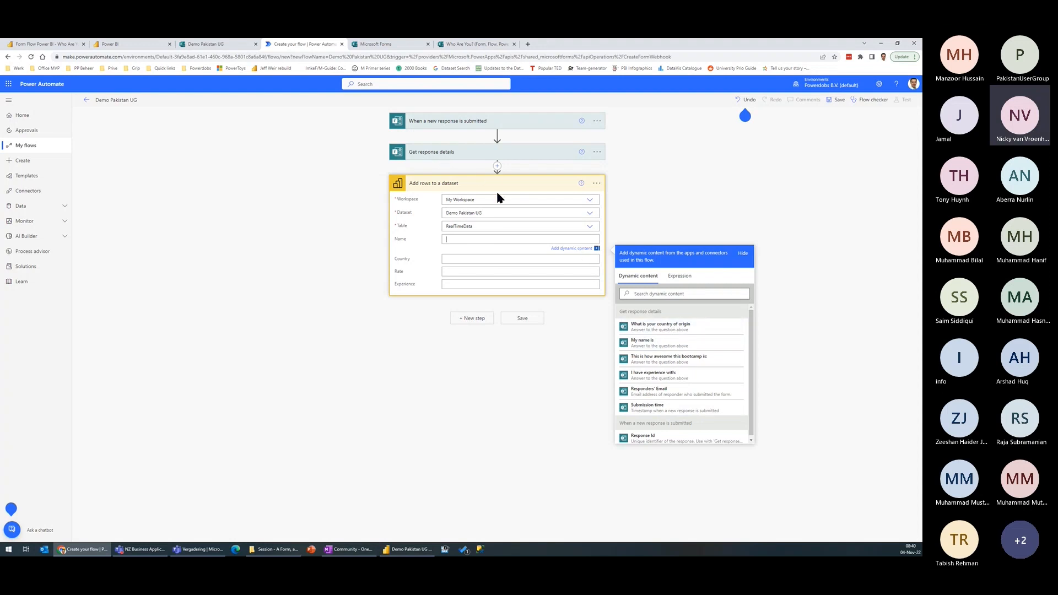
{"action": "left_click", "coordinate": [667, 347]}
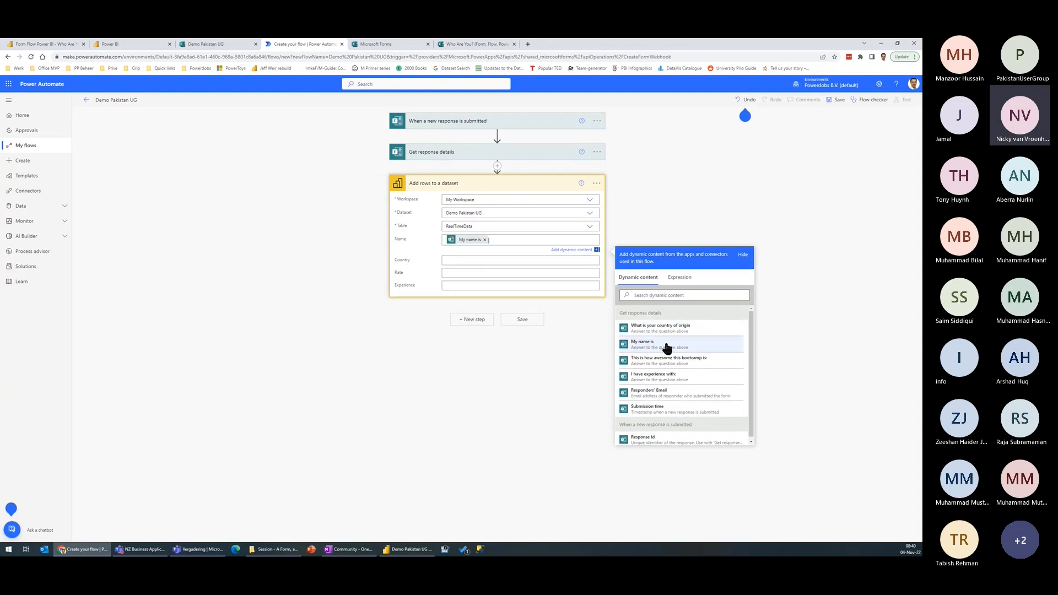
{"action": "left_click", "coordinate": [466, 259]}
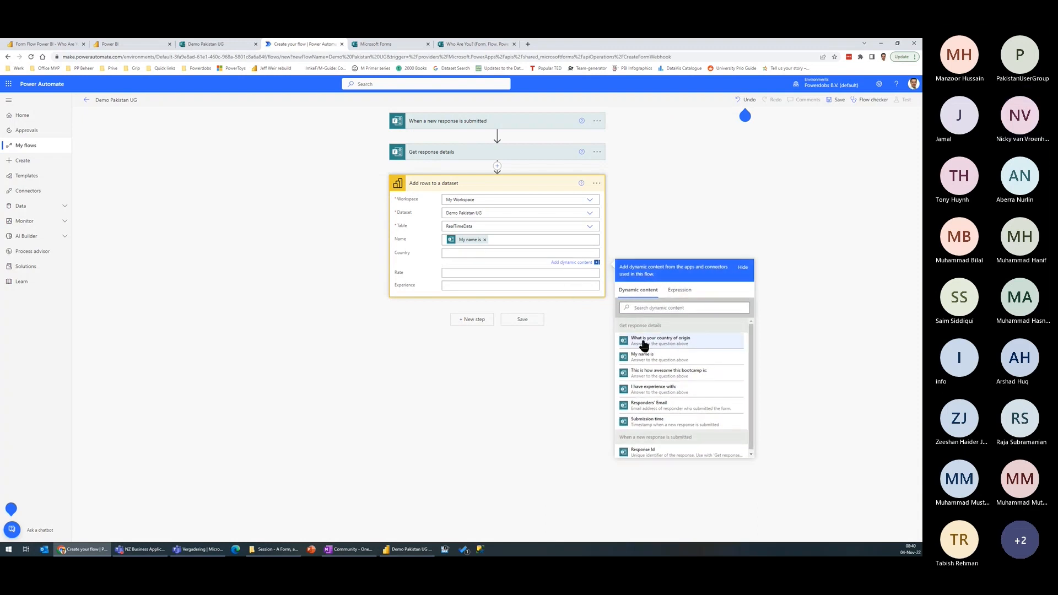
{"action": "left_click", "coordinate": [679, 340]}
Step: Map the dataset's Rate field to "This is how awesome this bootcamp is" and Experience to "I have experience with"
{"action": "left_click", "coordinate": [470, 273]}
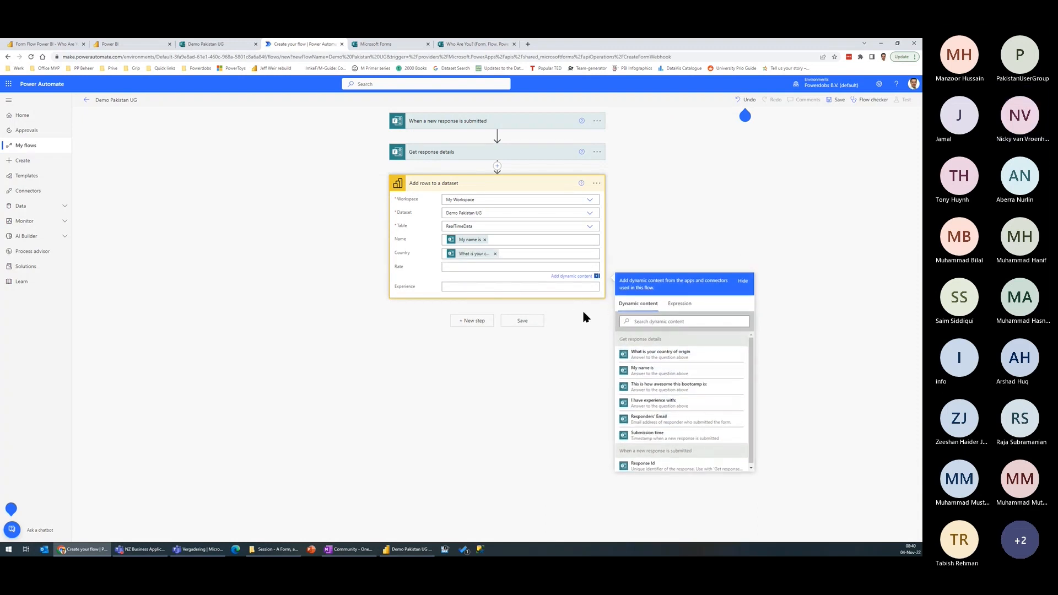
{"action": "left_click", "coordinate": [683, 387]}
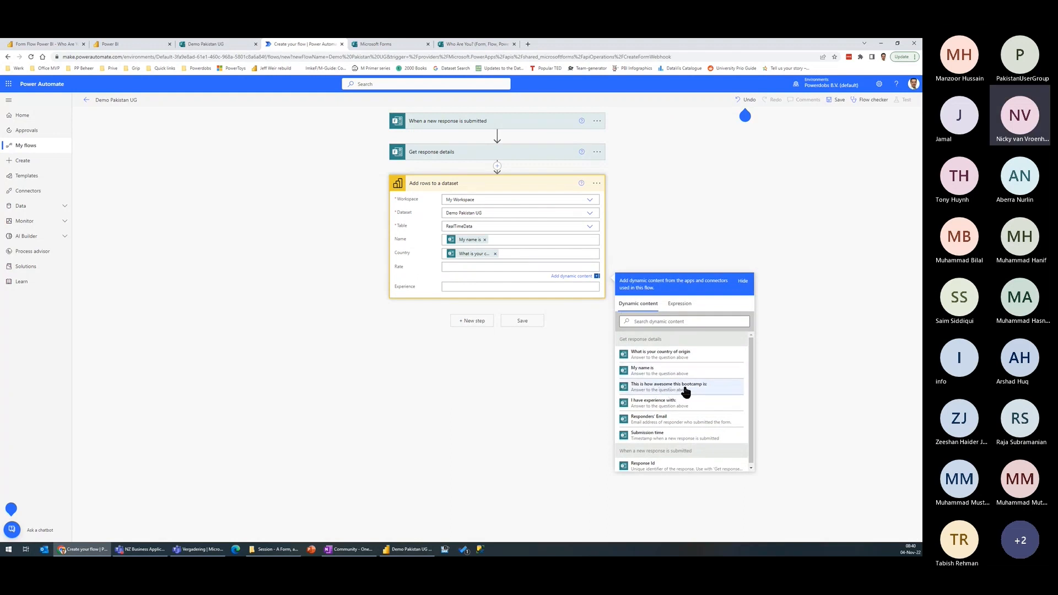
{"action": "left_click", "coordinate": [469, 282]}
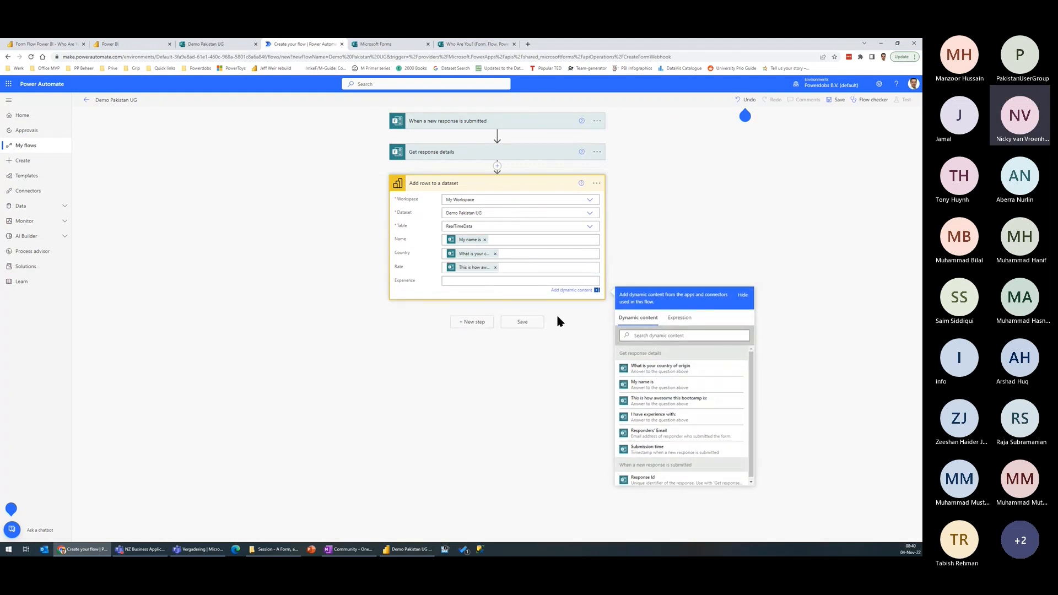
{"action": "left_click", "coordinate": [662, 417]}
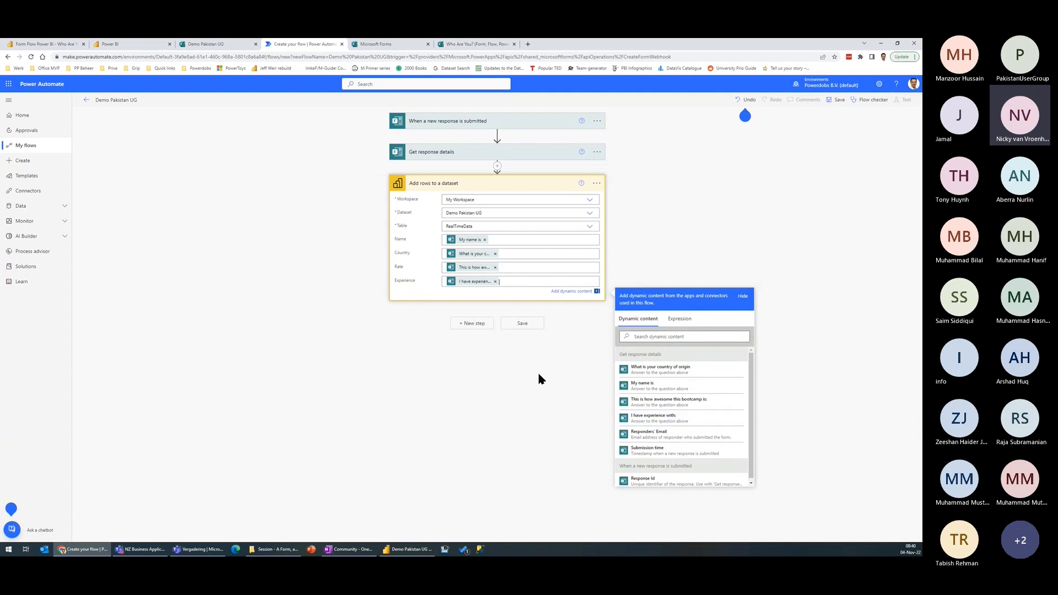
Step: Save the flow and start a manual test of it
{"action": "left_click", "coordinate": [524, 324]}
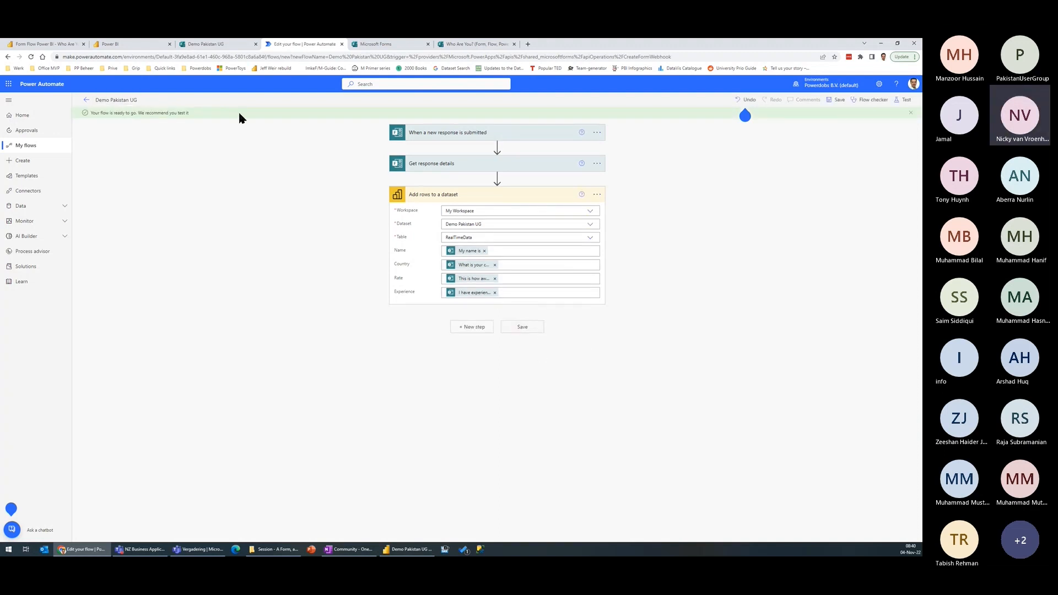
{"action": "left_click", "coordinate": [911, 113]}
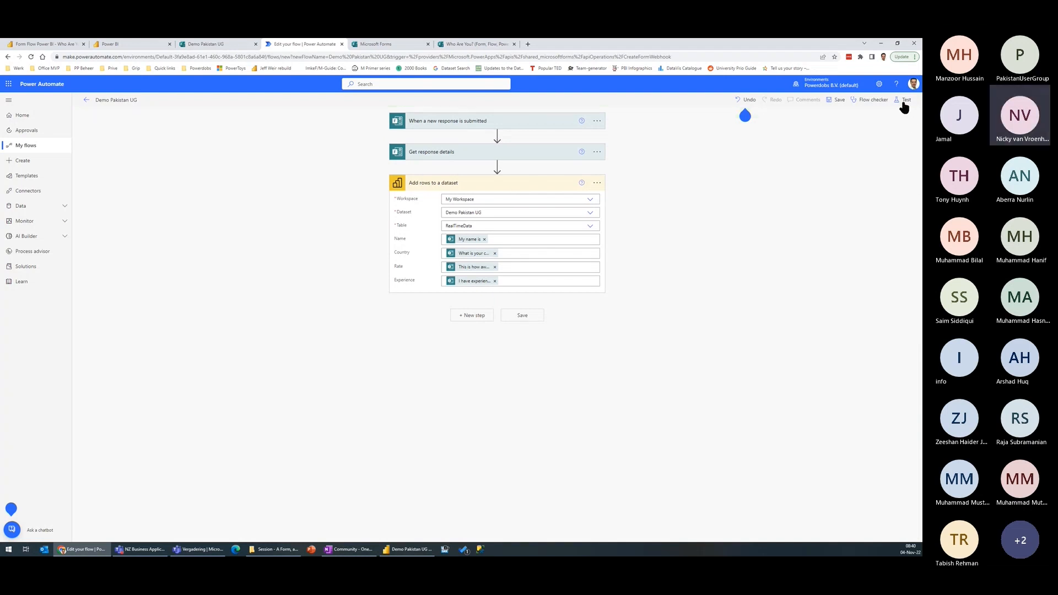
{"action": "left_click", "coordinate": [904, 99]}
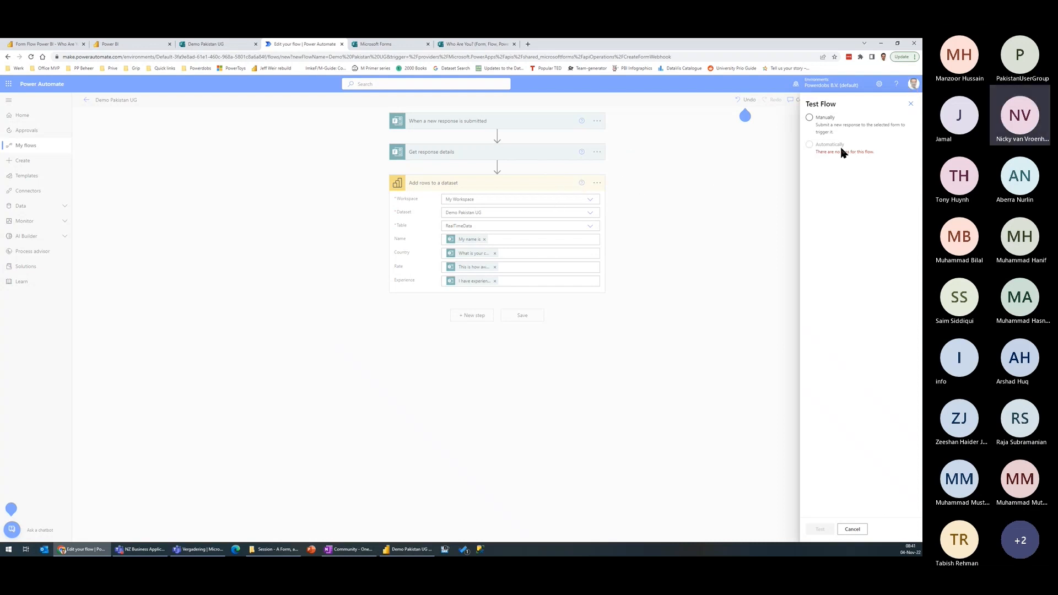
{"action": "left_click", "coordinate": [809, 117]}
{"action": "left_click", "coordinate": [821, 530]}
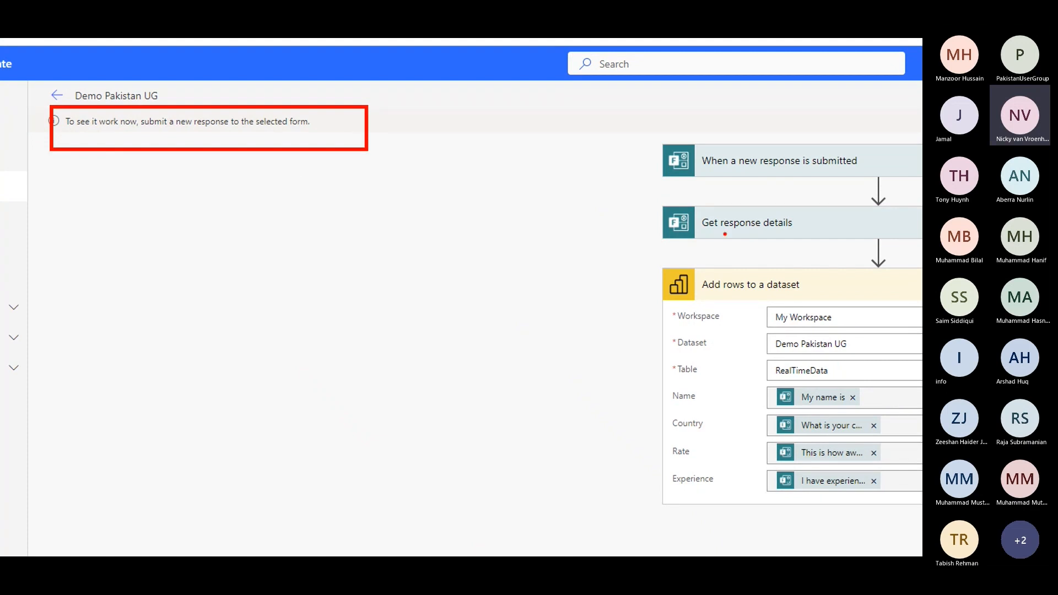
{"action": "key", "text": "Escape"}
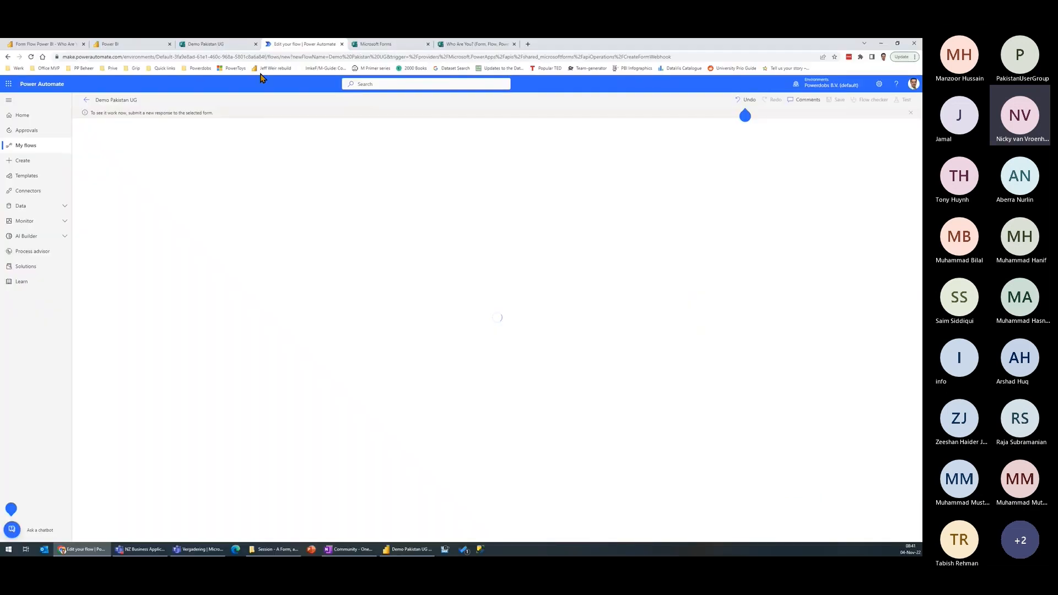
Step: Switch to the Demo Pakistan UG form in Microsoft Forms and open its preview
{"action": "left_click", "coordinate": [216, 43]}
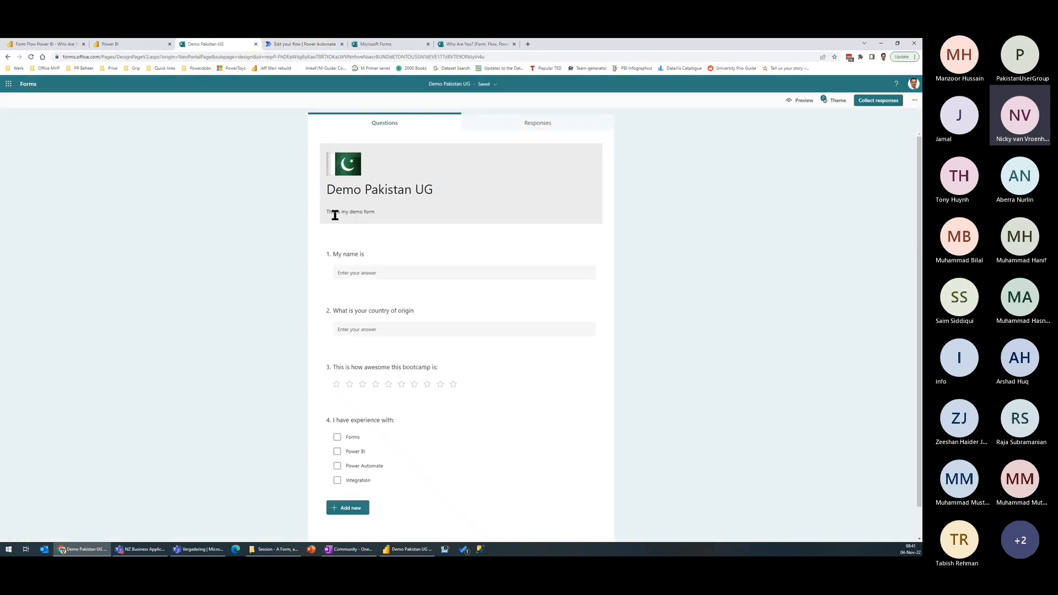
{"action": "left_click", "coordinate": [381, 272]}
{"action": "left_click", "coordinate": [802, 100]}
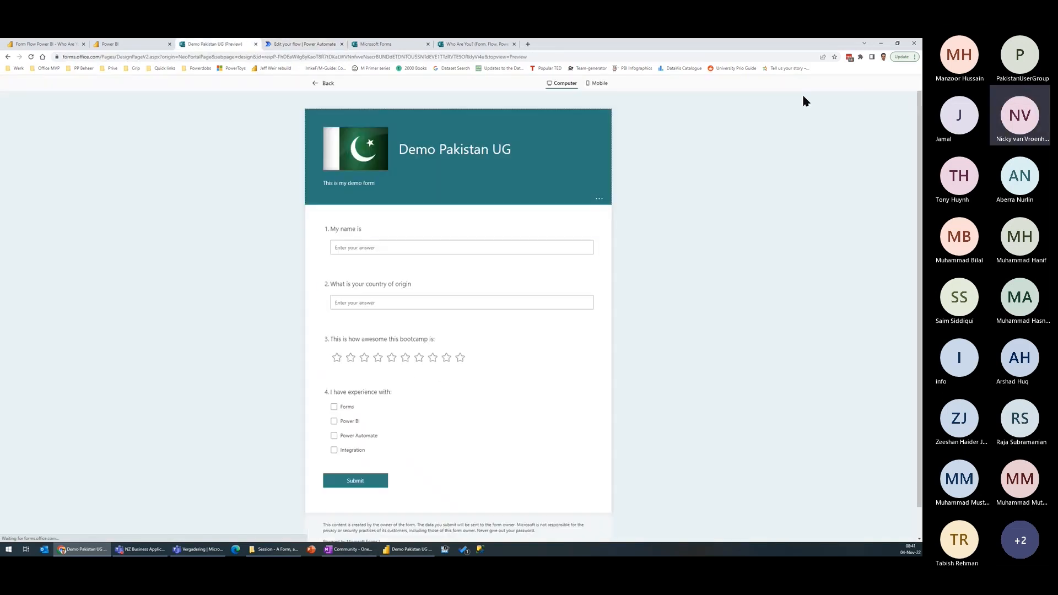
Step: Submit a form response with the respondent's first name, country Netherlands, ten stars, and Forms, Power BI, Power Automate and Integration as experience
{"action": "left_click", "coordinate": [382, 245]}
{"action": "type", "text": "Nicky"}
{"action": "key", "text": "Tab"}
{"action": "type", "text": "N"}
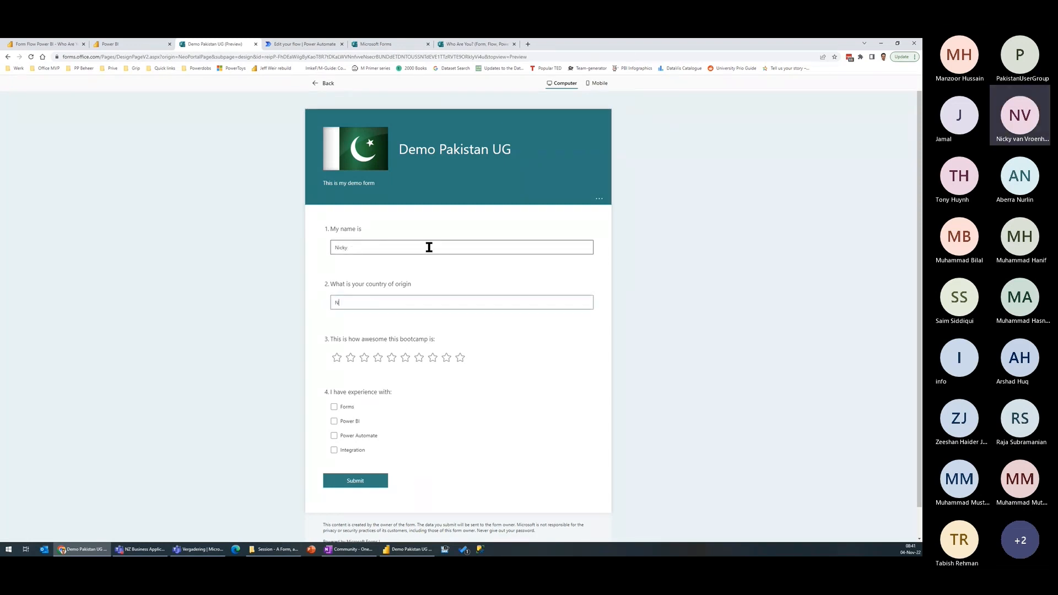
{"action": "type", "text": "etherlands"}
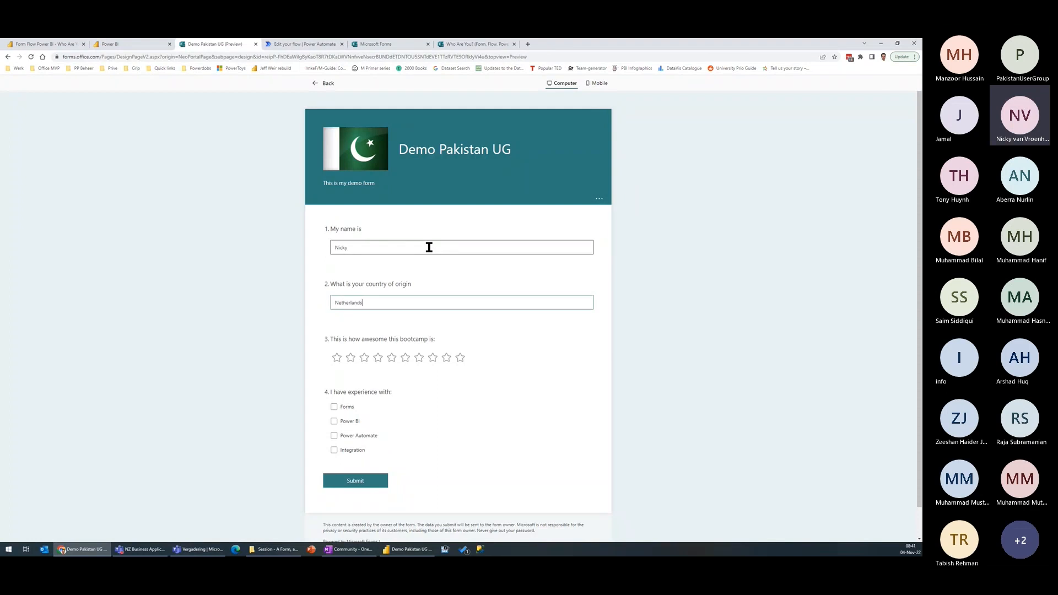
{"action": "left_click", "coordinate": [460, 358]}
{"action": "scroll", "coordinate": [309, 380], "scroll_direction": "down", "scroll_amount": 1}
{"action": "left_click", "coordinate": [335, 375]}
{"action": "left_click", "coordinate": [335, 389]}
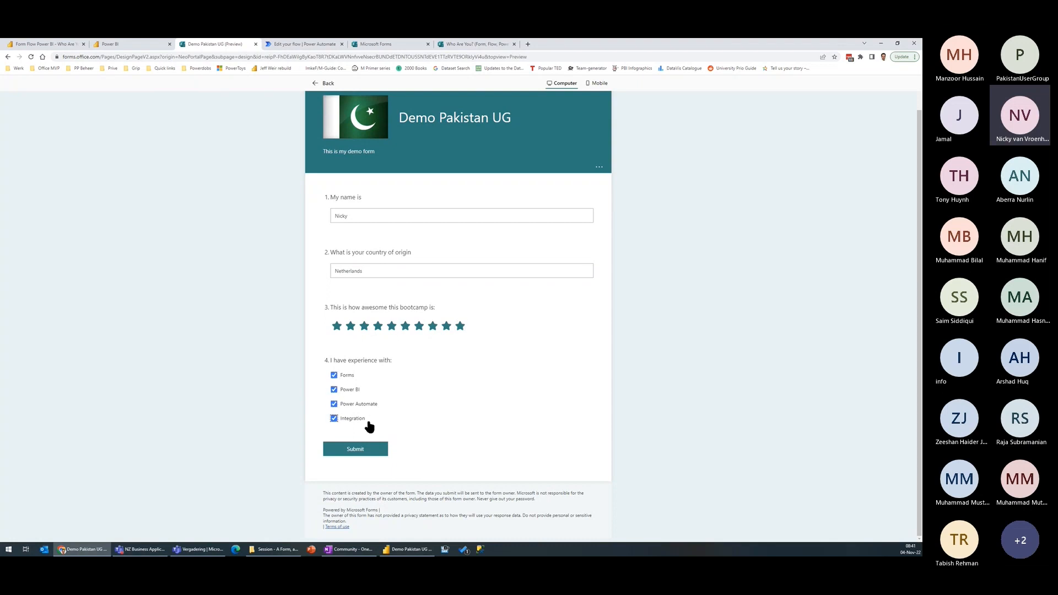
{"action": "left_click", "coordinate": [363, 450]}
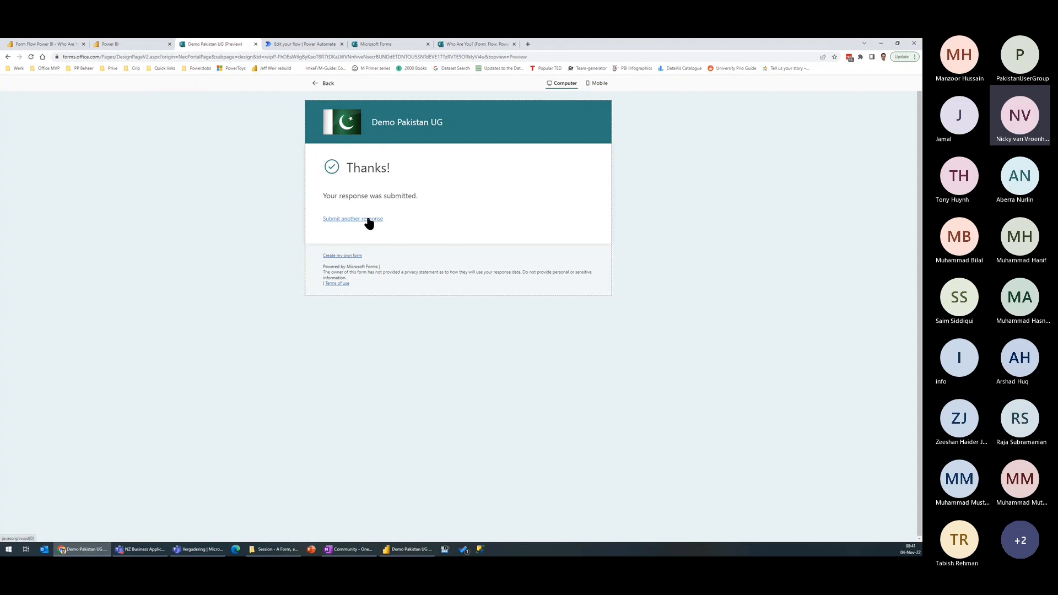
Step: Reopen a blank form response and switch to Power Automate to examine the test run's trigger and Get response details, including the submission time
{"action": "left_click", "coordinate": [368, 221]}
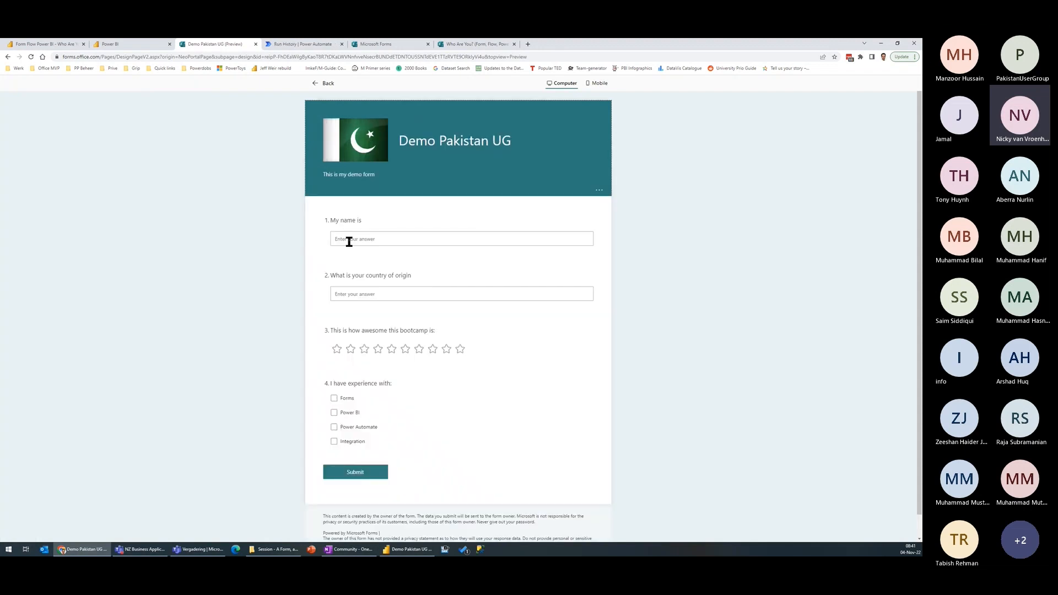
{"action": "left_click", "coordinate": [301, 46]}
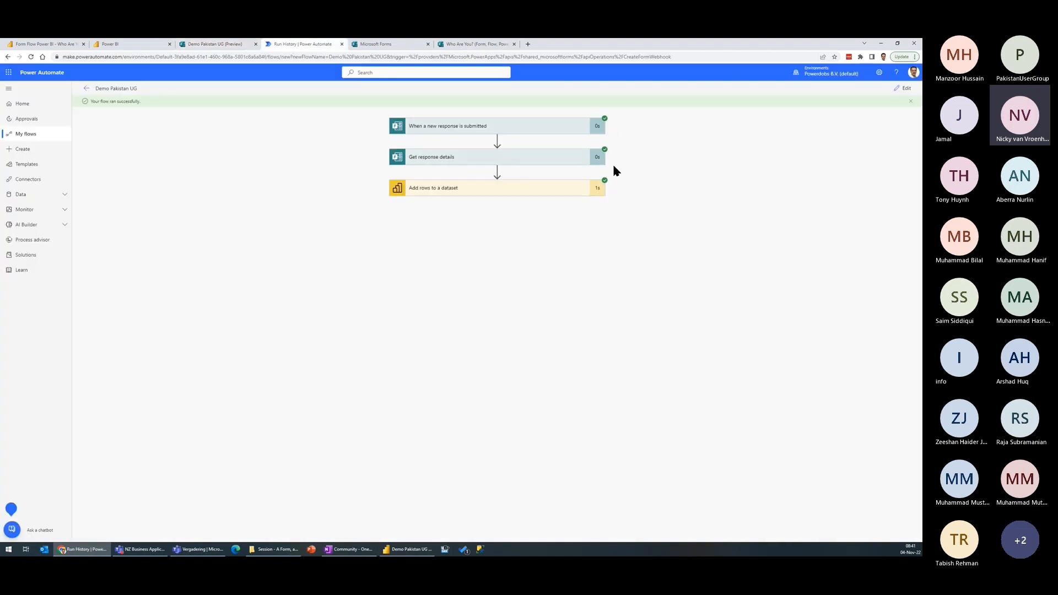
{"action": "left_click", "coordinate": [475, 131]}
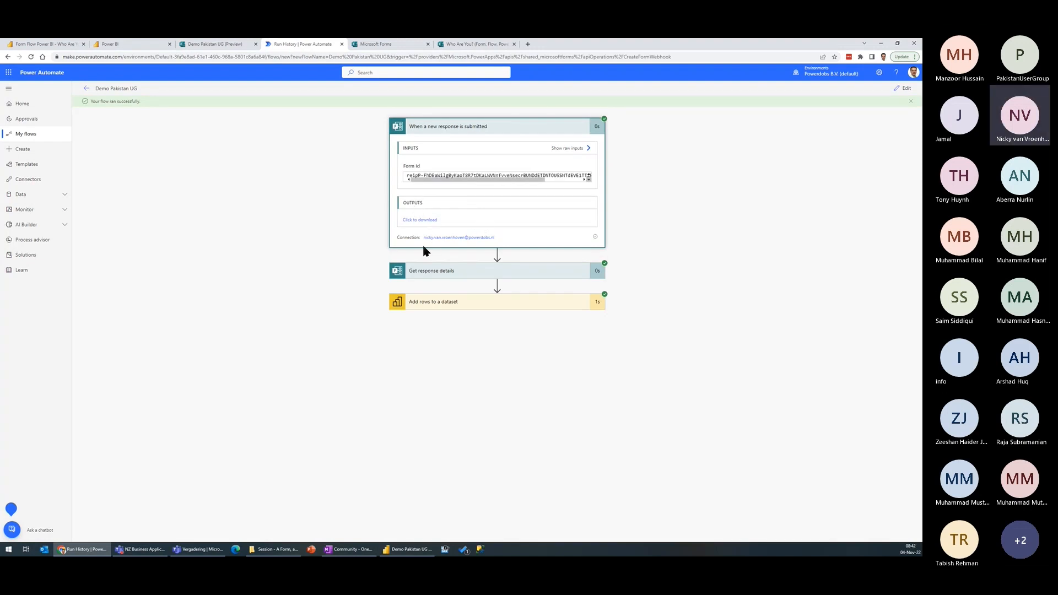
{"action": "left_click", "coordinate": [425, 271]}
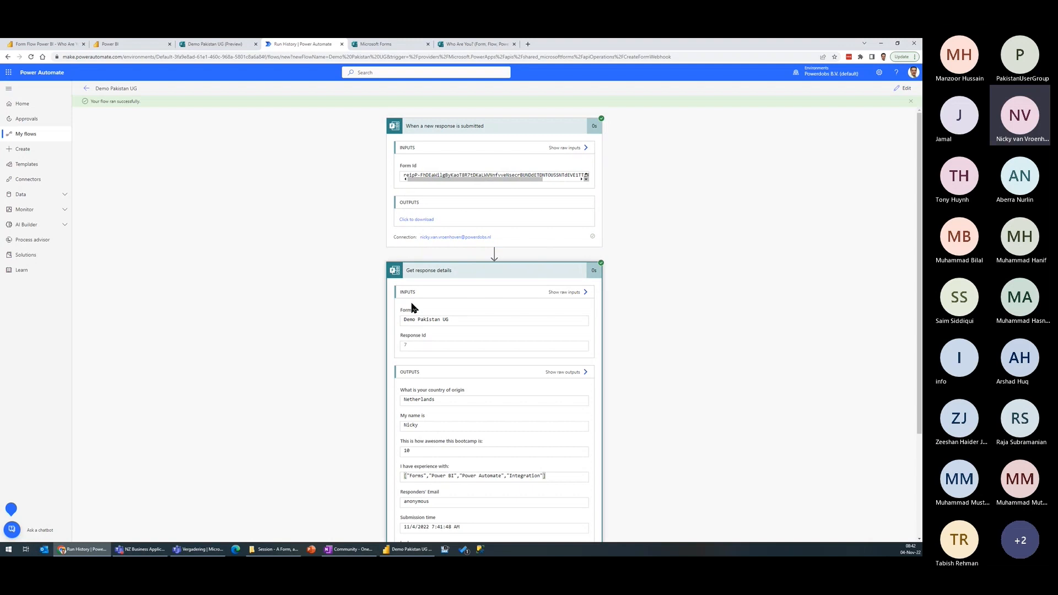
{"action": "scroll", "coordinate": [425, 328], "scroll_direction": "down", "scroll_amount": 2}
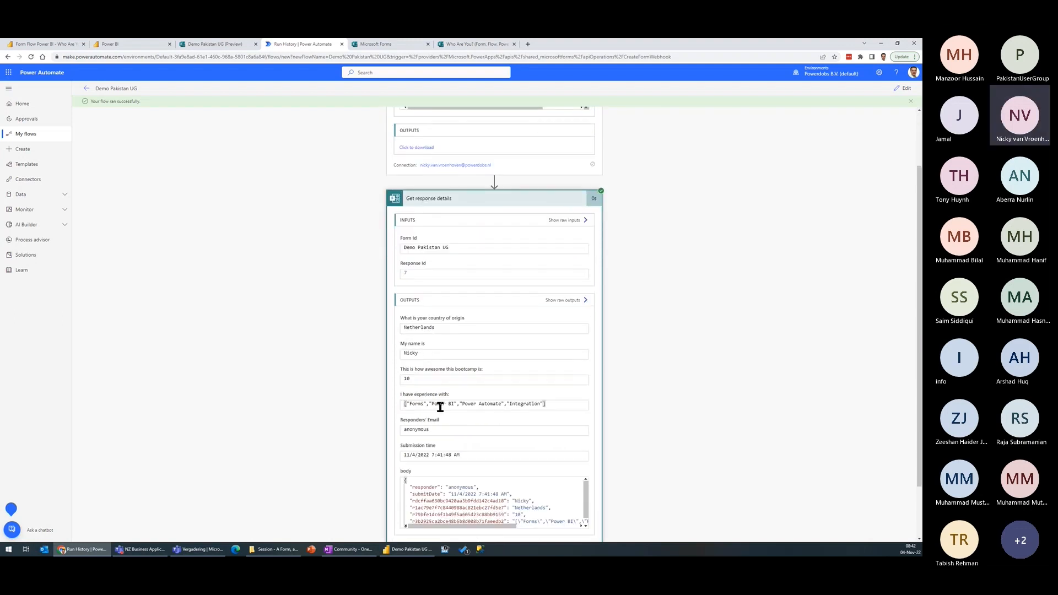
{"action": "scroll", "coordinate": [484, 349], "scroll_direction": "down", "scroll_amount": 1}
{"action": "scroll", "coordinate": [484, 353], "scroll_direction": "down", "scroll_amount": 2}
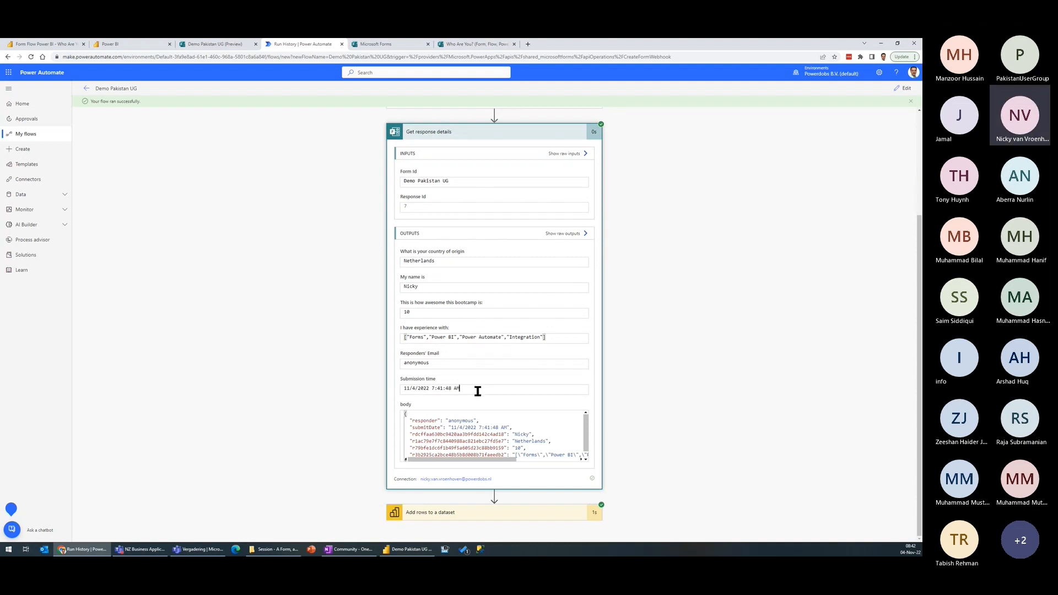
{"action": "left_click_drag", "start_coordinate": [477, 391], "coordinate": [403, 394]}
{"action": "left_click", "coordinate": [429, 388]}
Step: Examine the values passed to the Add rows to a dataset action in the flow run
{"action": "left_click", "coordinate": [527, 515]}
{"action": "left_click", "coordinate": [535, 131]}
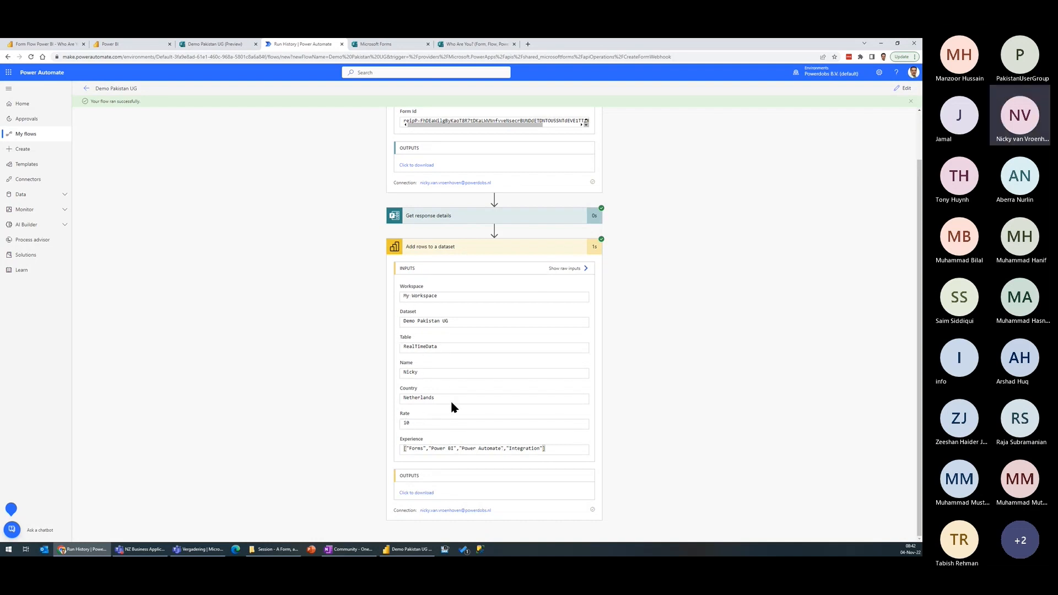
{"action": "left_click", "coordinate": [466, 251]}
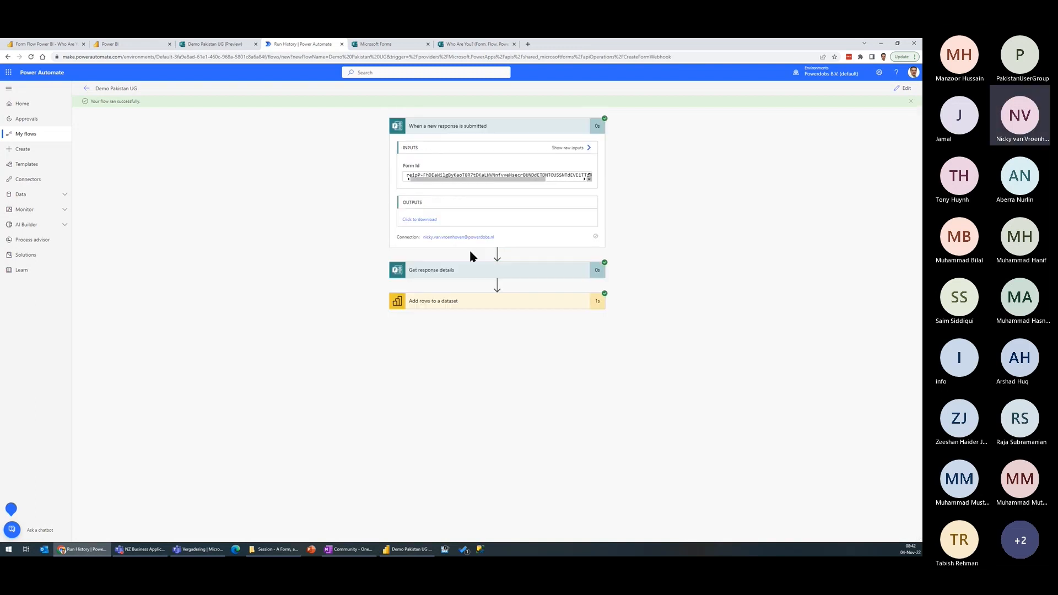
Step: Switch to My workspace in the Power BI service and create a new report from the Demo Pakistan UG dataset
{"action": "left_click", "coordinate": [127, 44]}
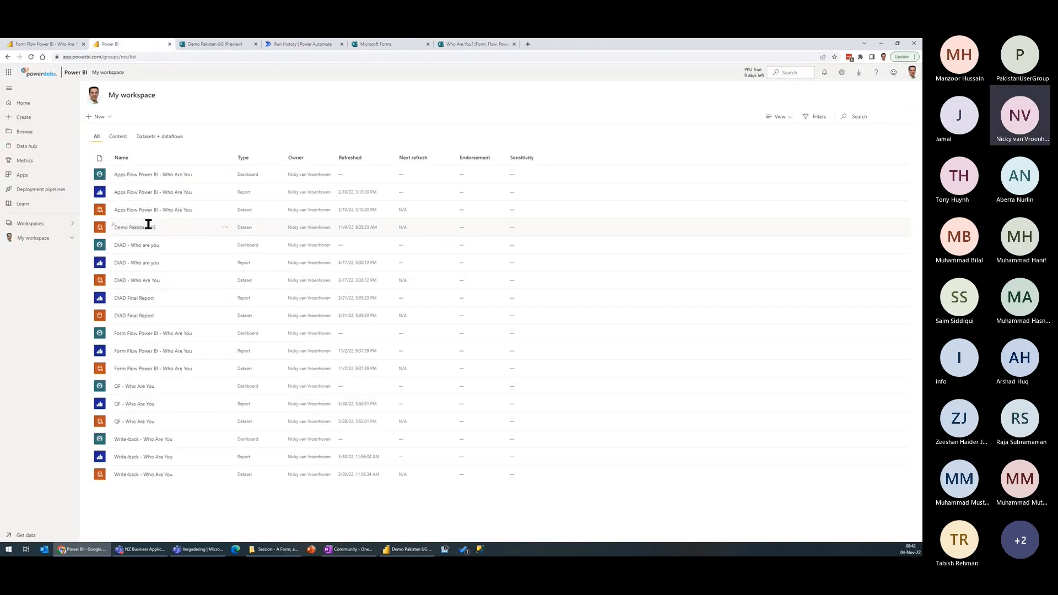
{"action": "left_click", "coordinate": [224, 228]}
{"action": "left_click", "coordinate": [230, 242]}
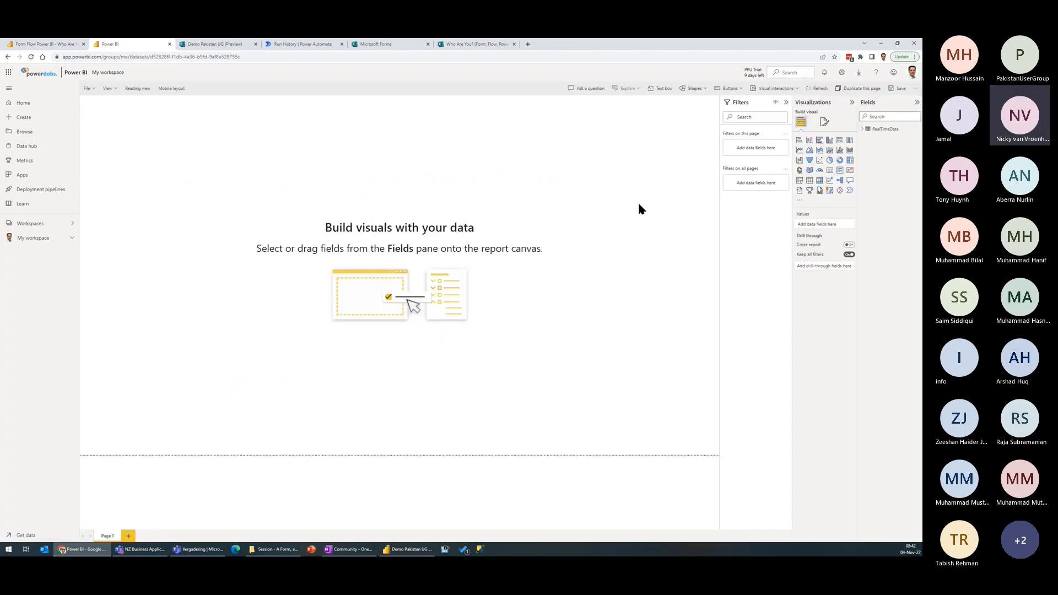
Step: Build a widened table visual of Rate, Name, Experience and Country from RealTimeData and move it toward the middle of the page
{"action": "left_click", "coordinate": [863, 128]}
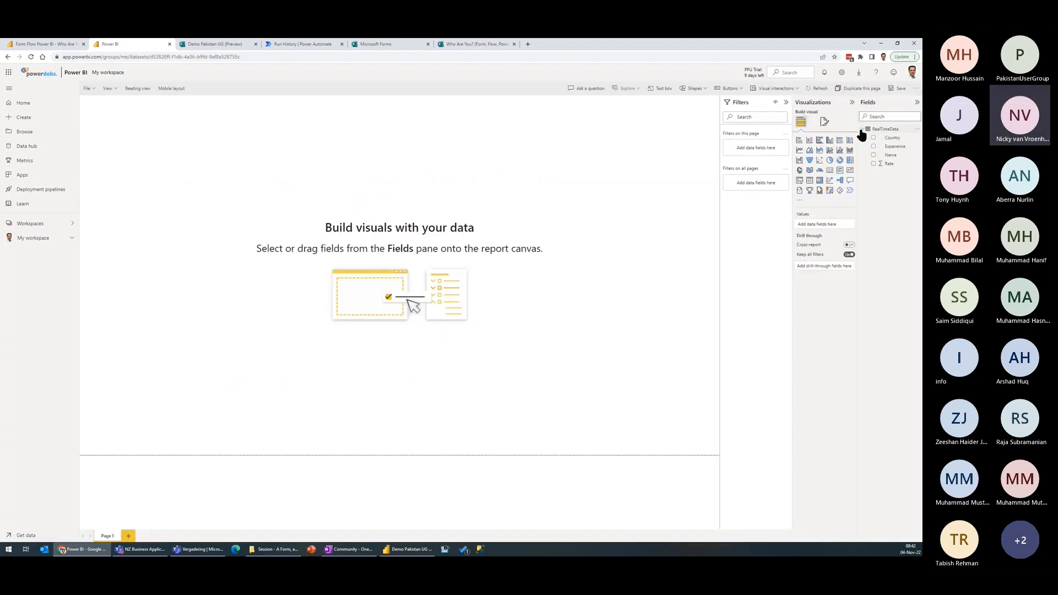
{"action": "left_click", "coordinate": [873, 164]}
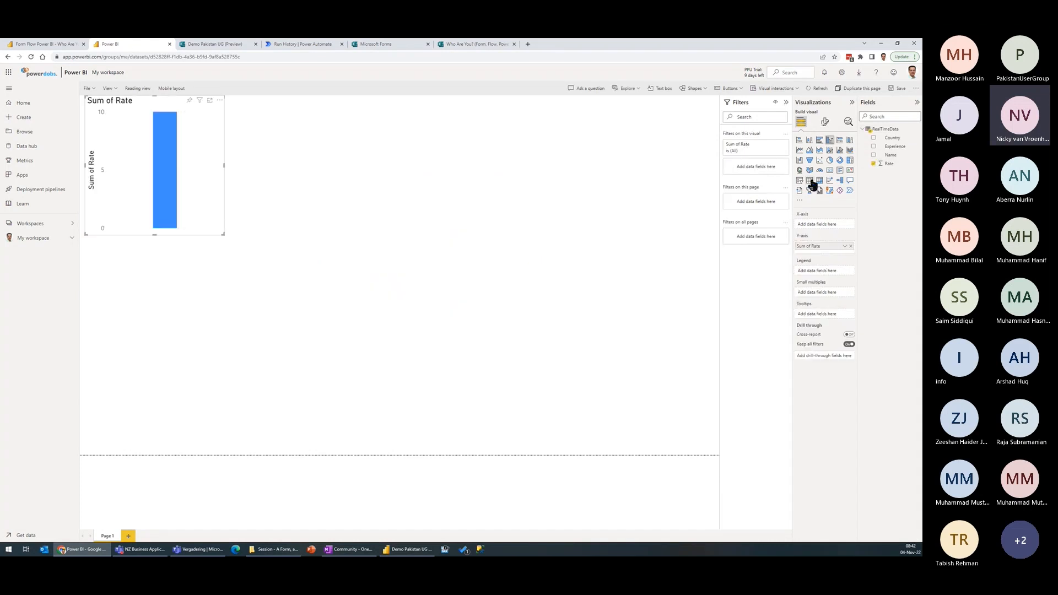
{"action": "left_click", "coordinate": [810, 180]}
{"action": "left_click", "coordinate": [874, 155]}
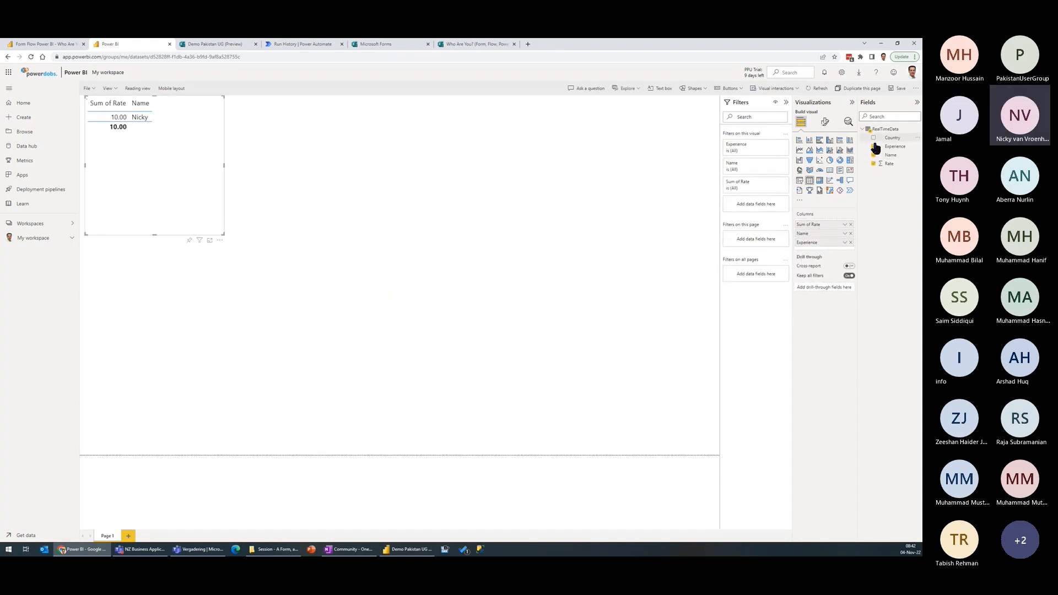
{"action": "left_click", "coordinate": [873, 147]}
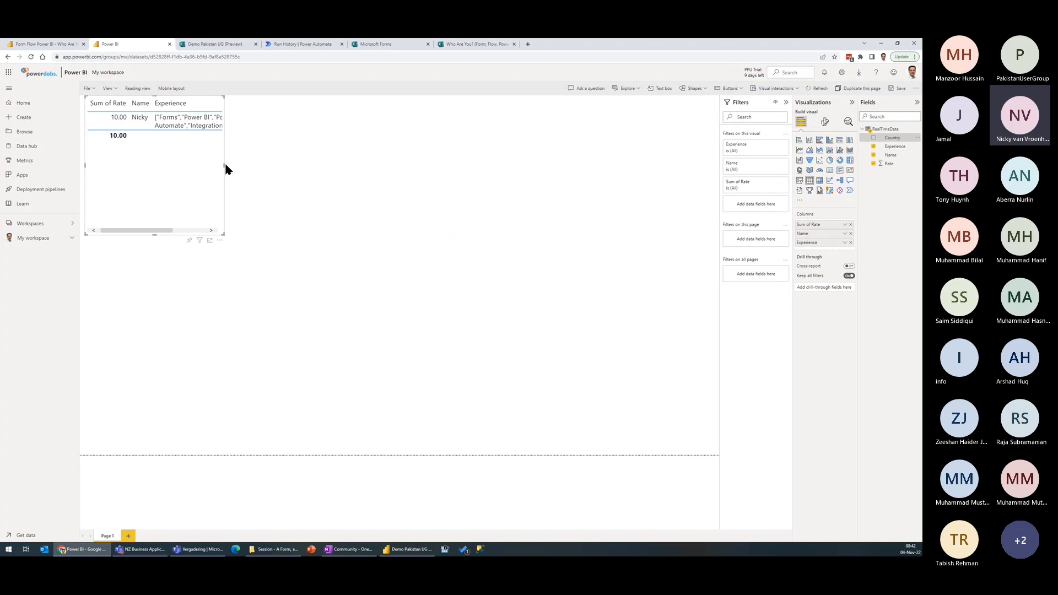
{"action": "left_click_drag", "start_coordinate": [224, 164], "coordinate": [504, 164]}
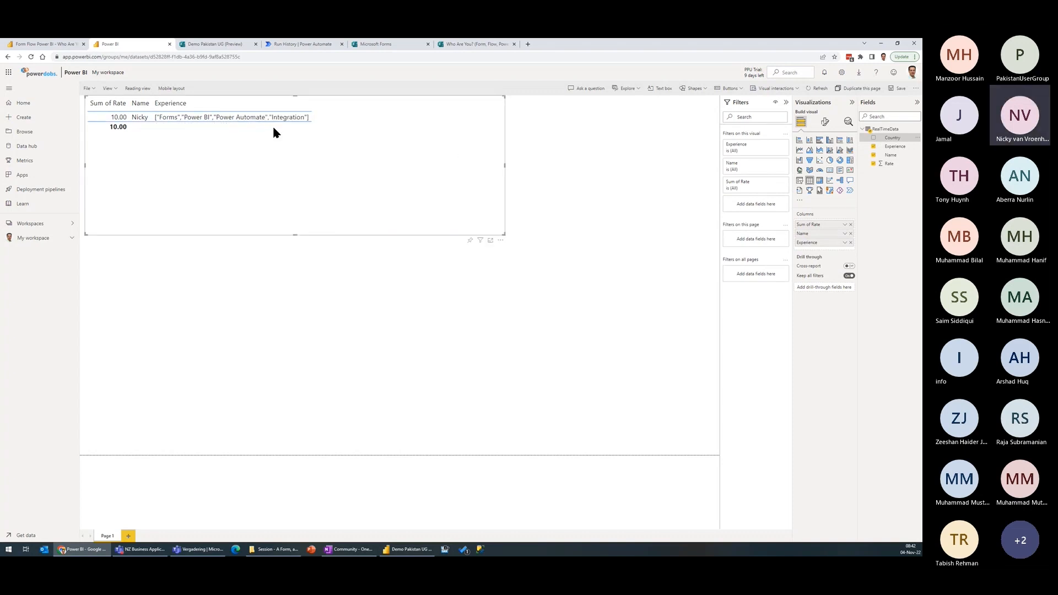
{"action": "left_click", "coordinate": [872, 138]}
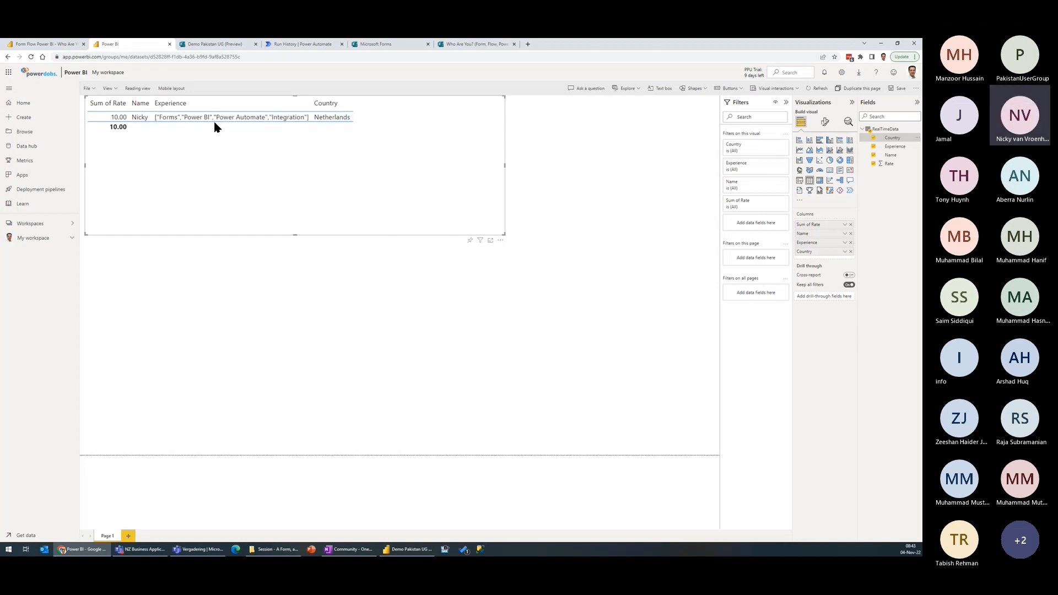
{"action": "left_click_drag", "start_coordinate": [341, 165], "coordinate": [377, 192]}
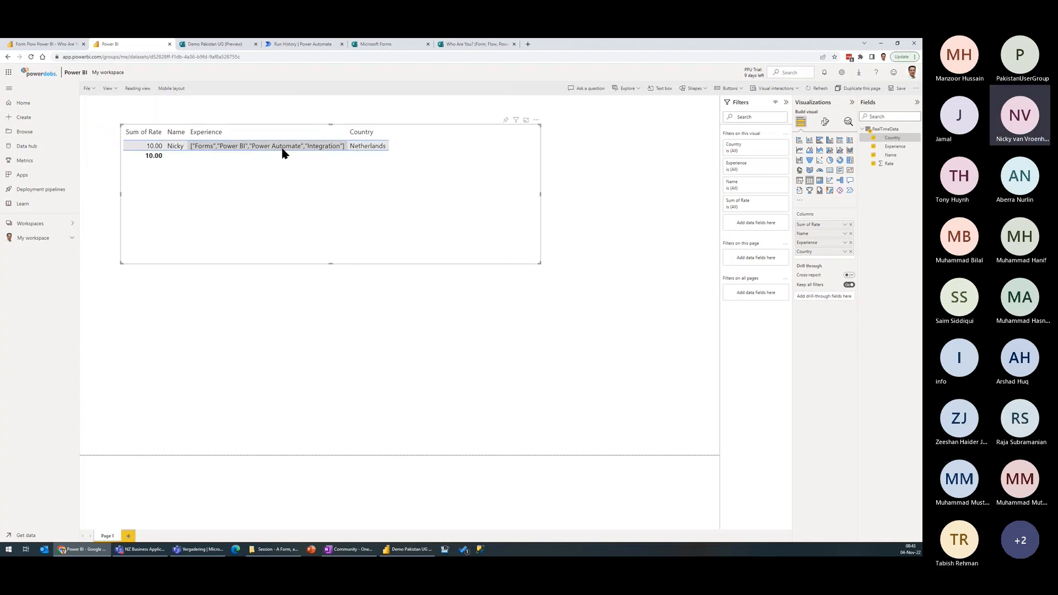
{"action": "left_click_drag", "start_coordinate": [324, 184], "coordinate": [364, 204]}
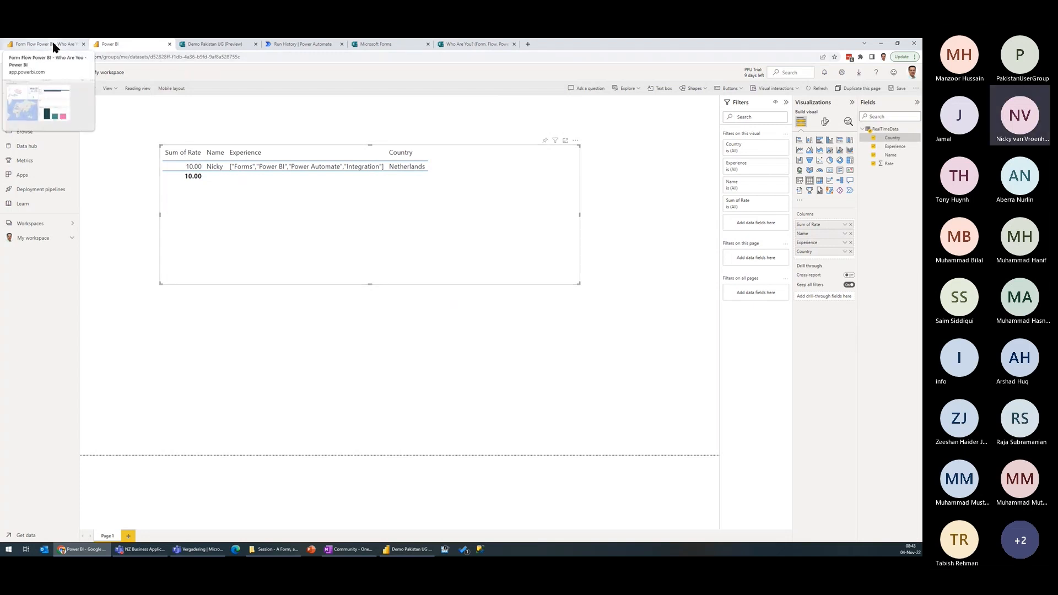
Step: Switch to Power BI Desktop and connect the report to the Power BI dataset Demo Pakistan UG, searching your own data for "demo"
{"action": "left_click", "coordinate": [225, 45]}
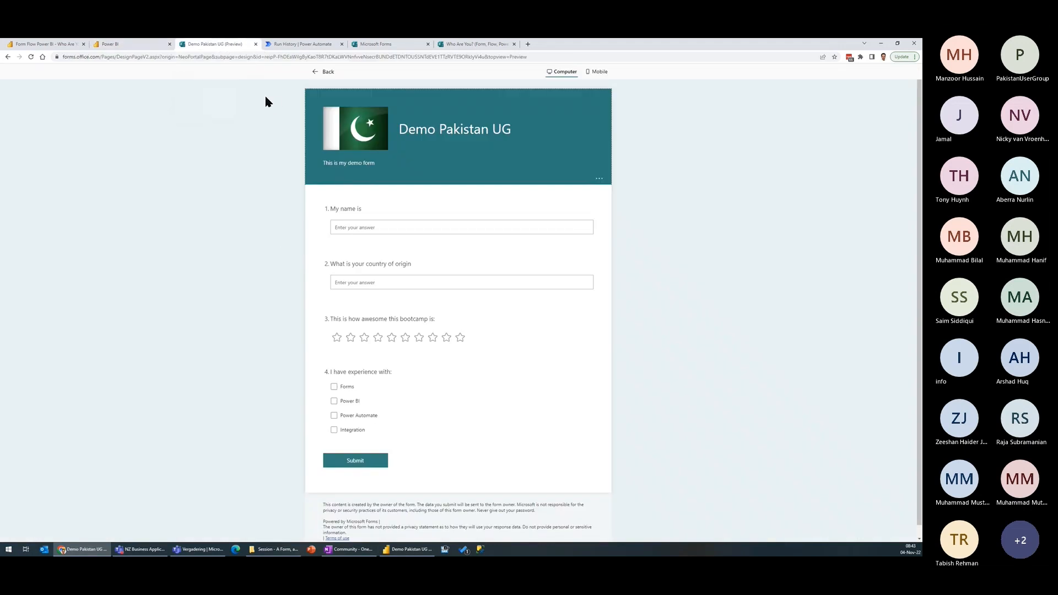
{"action": "left_click", "coordinate": [409, 551]}
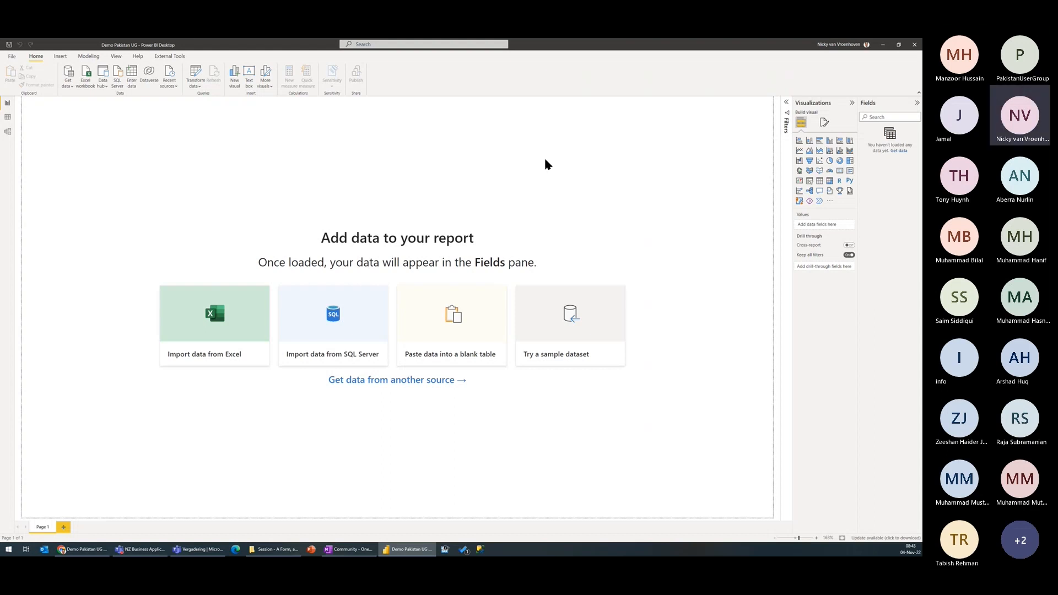
{"action": "left_click", "coordinate": [67, 82]}
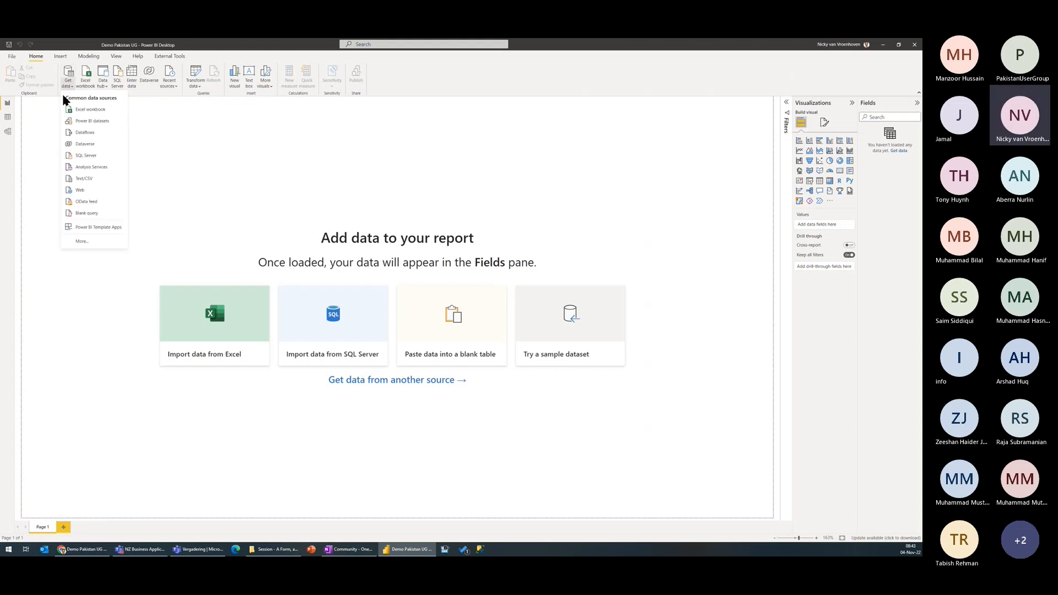
{"action": "left_click", "coordinate": [103, 122]}
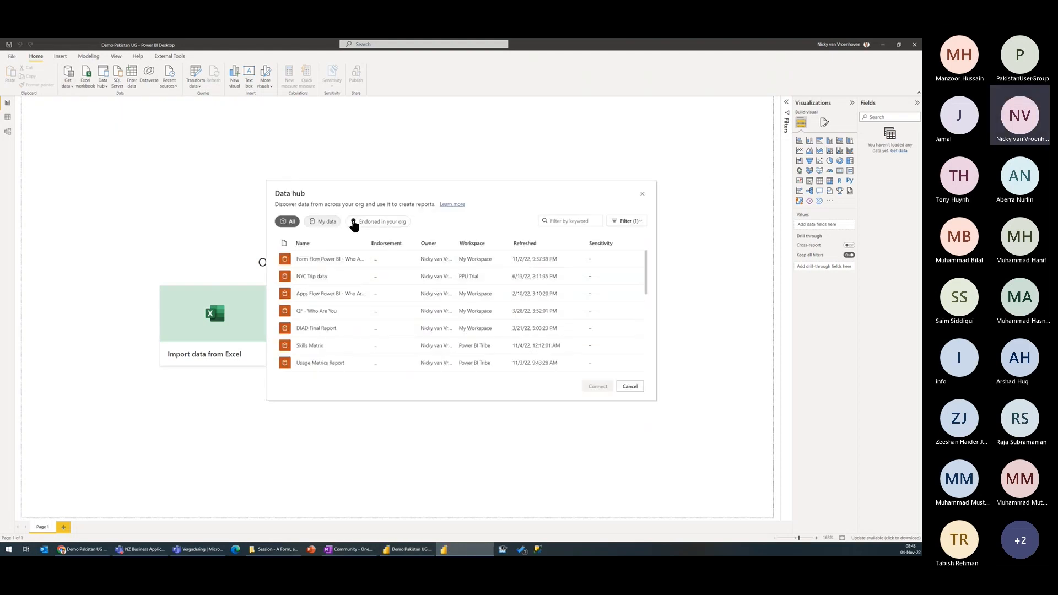
{"action": "left_click", "coordinate": [326, 223]}
{"action": "left_click", "coordinate": [579, 222]}
{"action": "type", "text": "demo"}
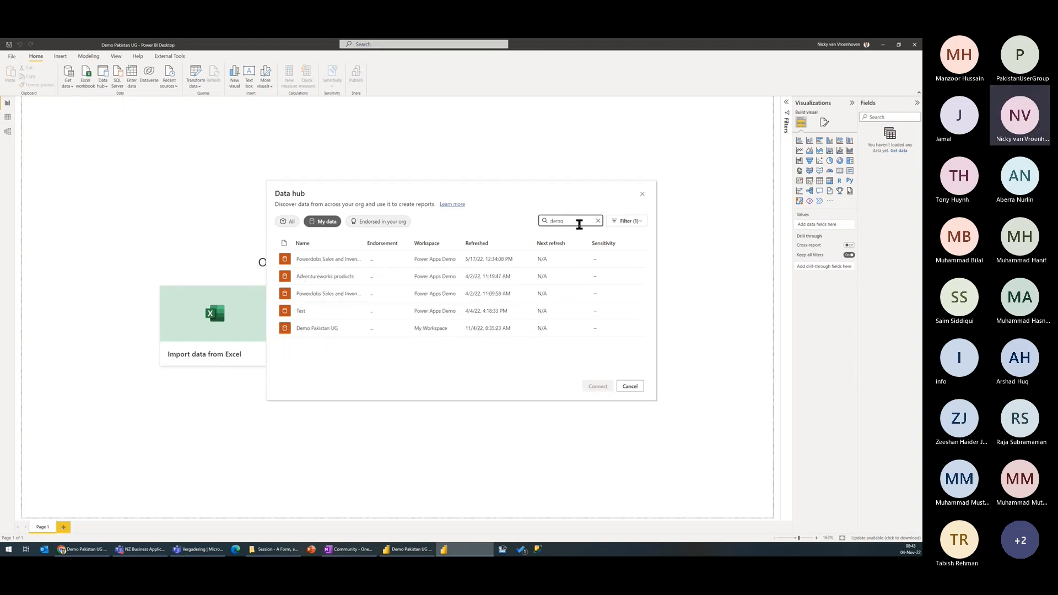
{"action": "left_click", "coordinate": [320, 334]}
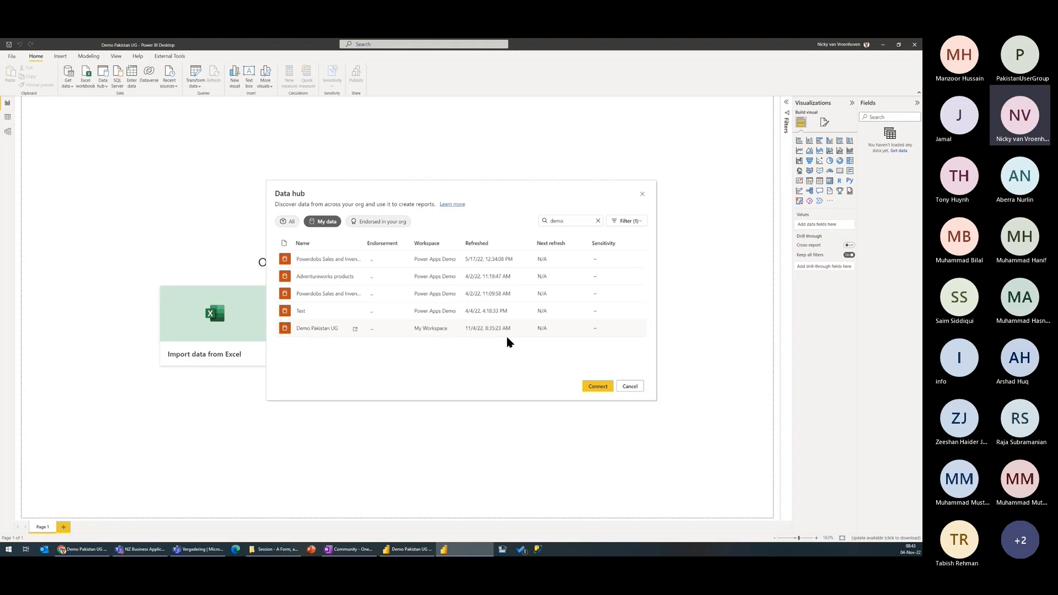
{"action": "left_click", "coordinate": [605, 389]}
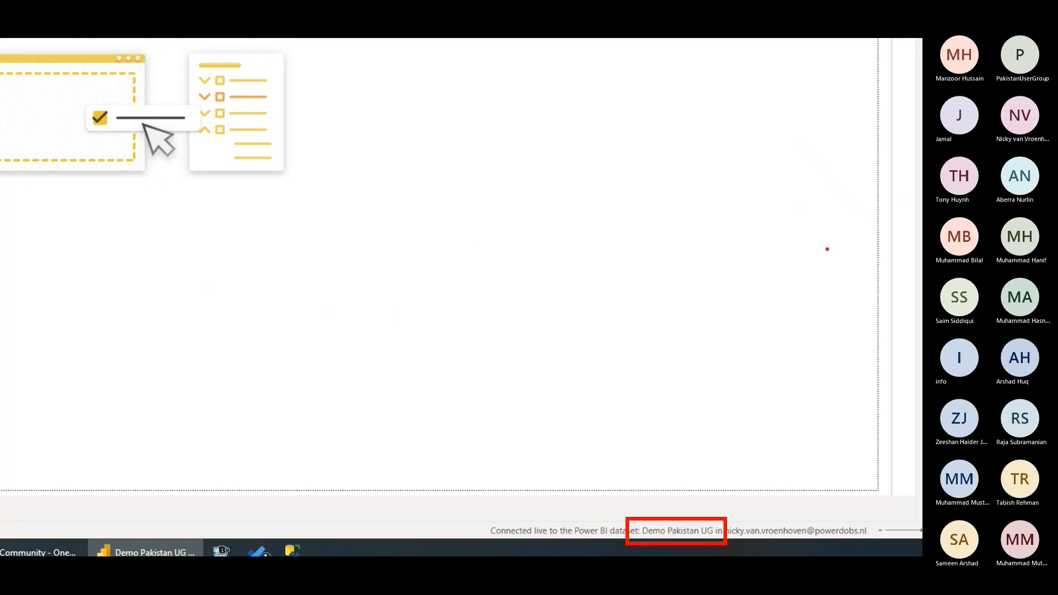
Step: Add a card visual showing the Count of Name from RealTimeData, shrunk and placed near the top centre of the report page
{"action": "left_click", "coordinate": [877, 133]}
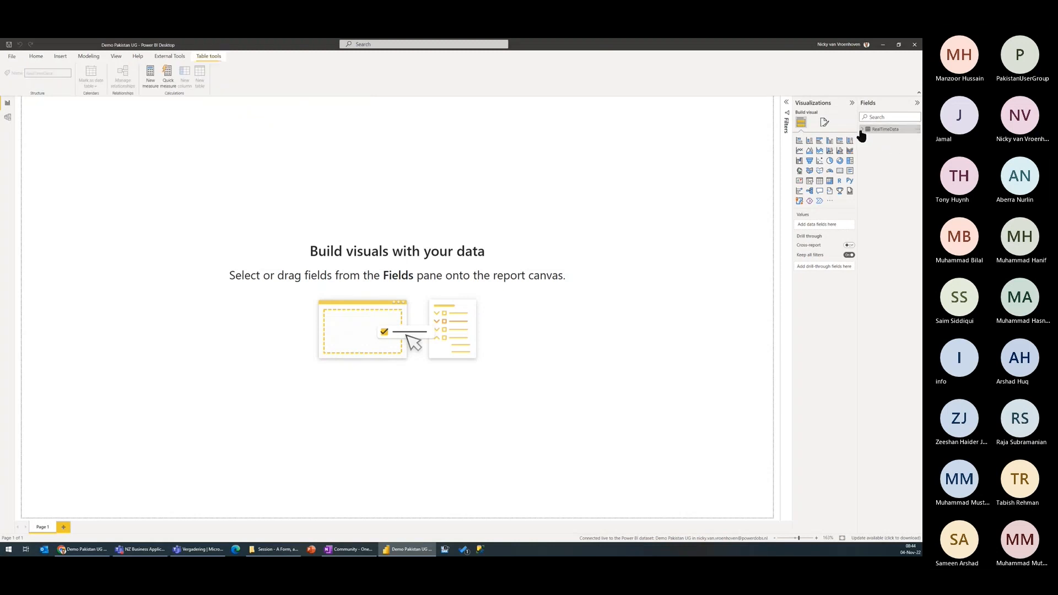
{"action": "left_click_drag", "start_coordinate": [858, 154], "coordinate": [594, 201]}
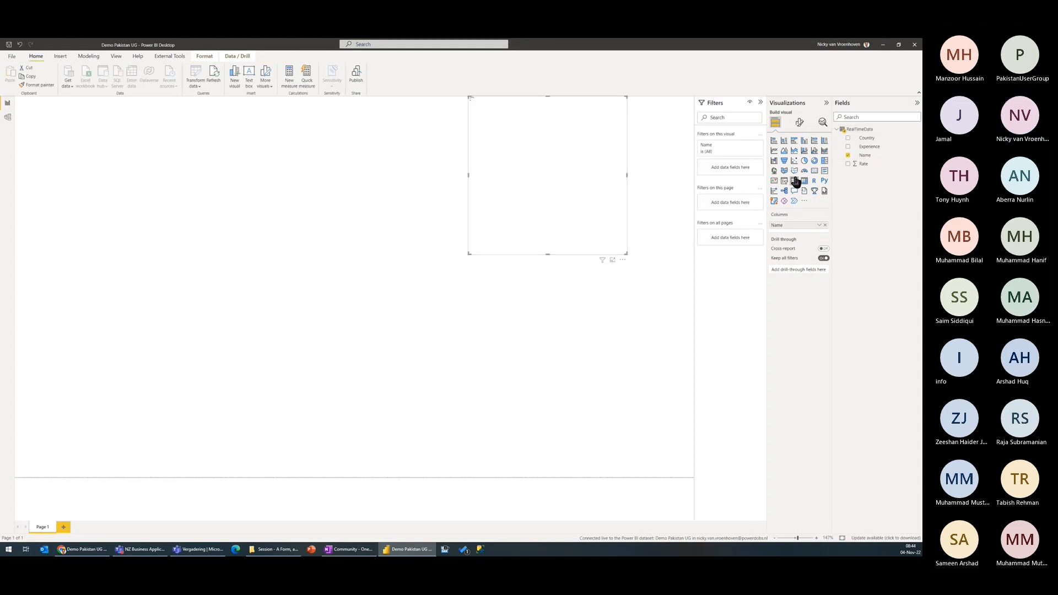
{"action": "left_click", "coordinate": [814, 171]}
{"action": "left_click", "coordinate": [819, 225]}
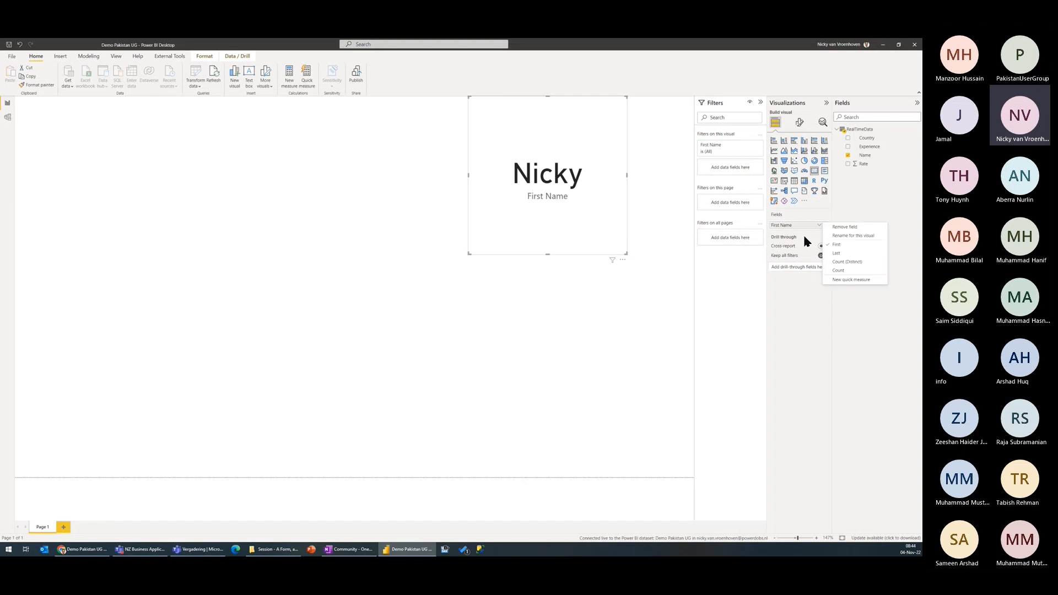
{"action": "left_click", "coordinate": [838, 270]}
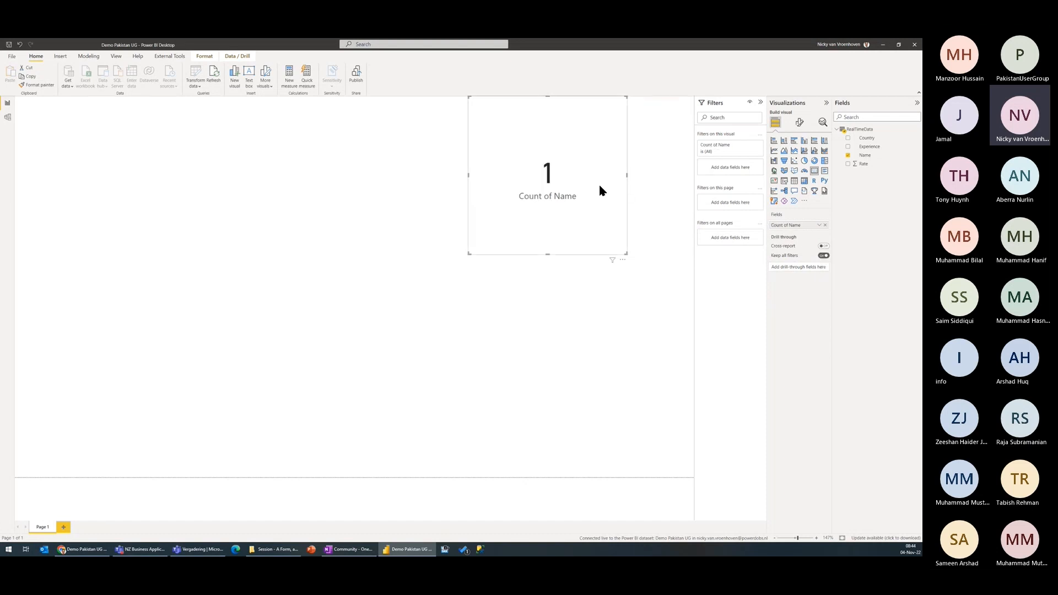
{"action": "left_click_drag", "start_coordinate": [626, 253], "coordinate": [567, 176]}
{"action": "left_click_drag", "start_coordinate": [544, 132], "coordinate": [471, 140]}
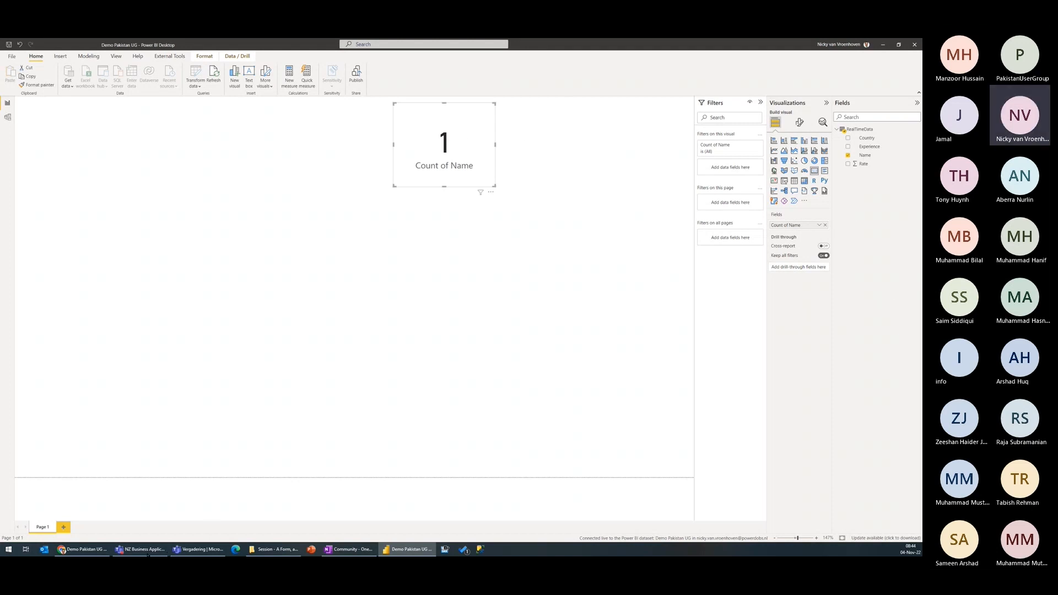
Step: Copy the shortened response link of the Demo Pakistan UG form in Microsoft Forms and switch to the Teams meeting
{"action": "left_click", "coordinate": [83, 550]}
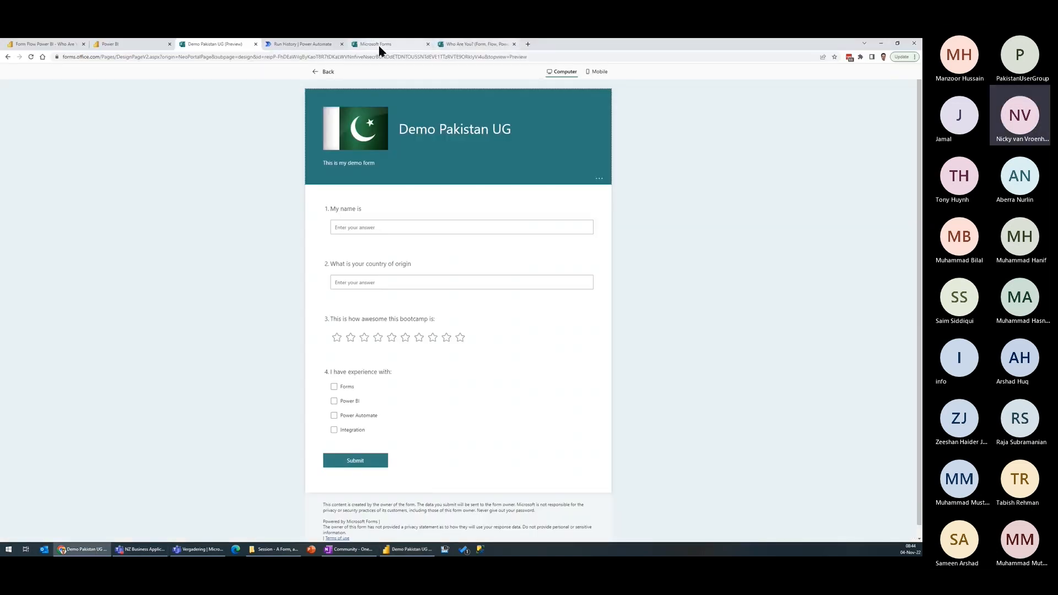
{"action": "left_click", "coordinate": [327, 73]}
{"action": "left_click", "coordinate": [879, 90]}
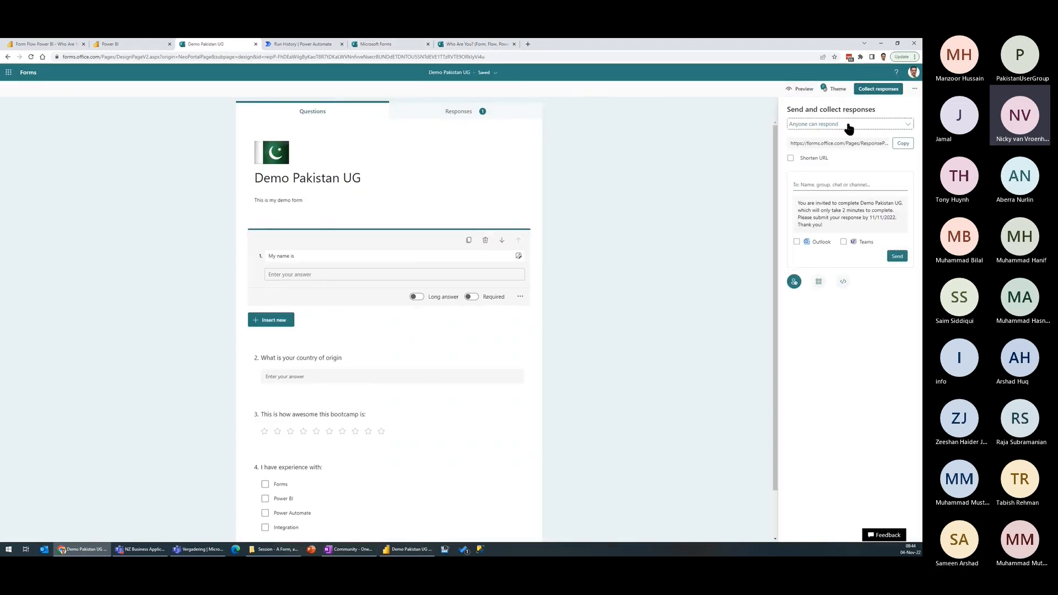
{"action": "left_click", "coordinate": [902, 144]}
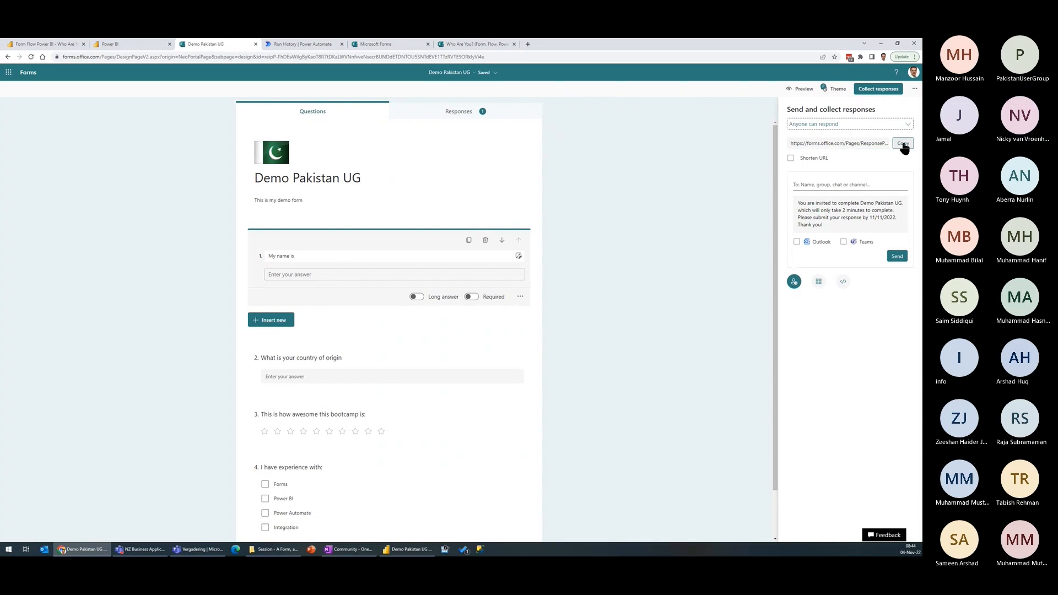
{"action": "left_click", "coordinate": [809, 158]}
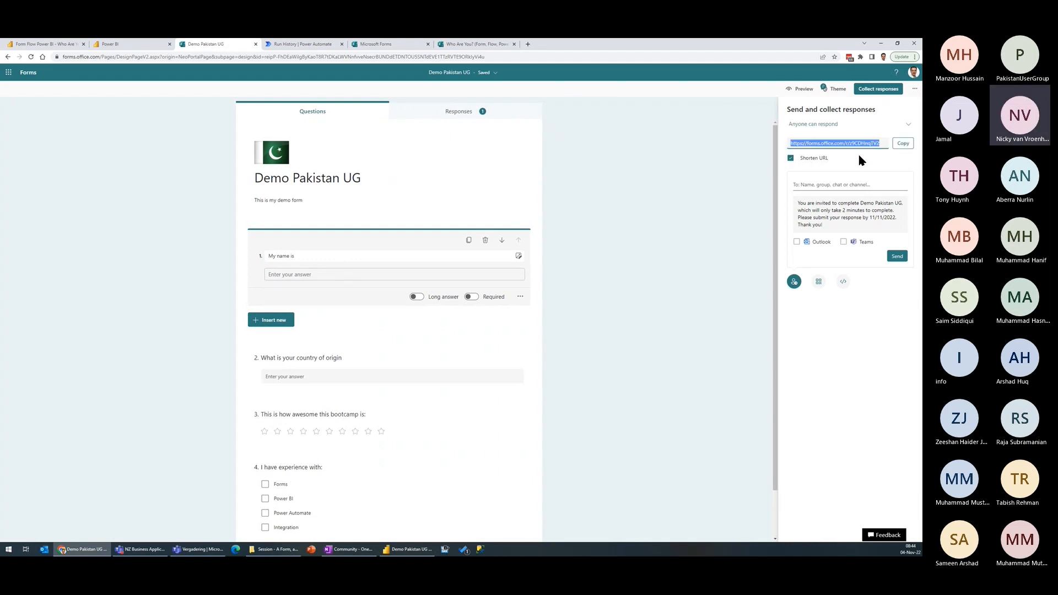
{"action": "left_click", "coordinate": [900, 145]}
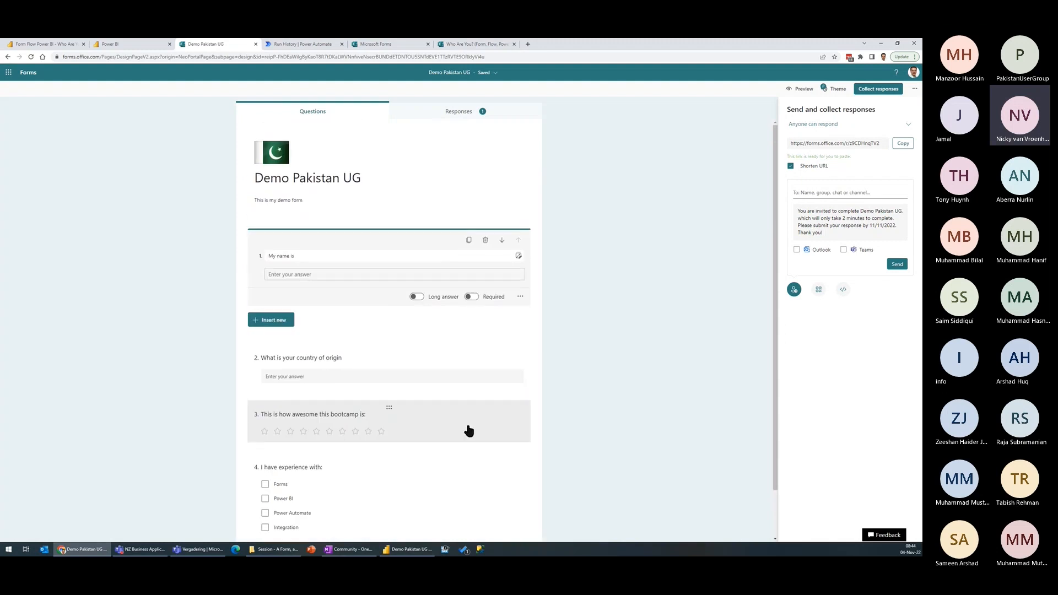
{"action": "key", "text": "alt+Tab"}
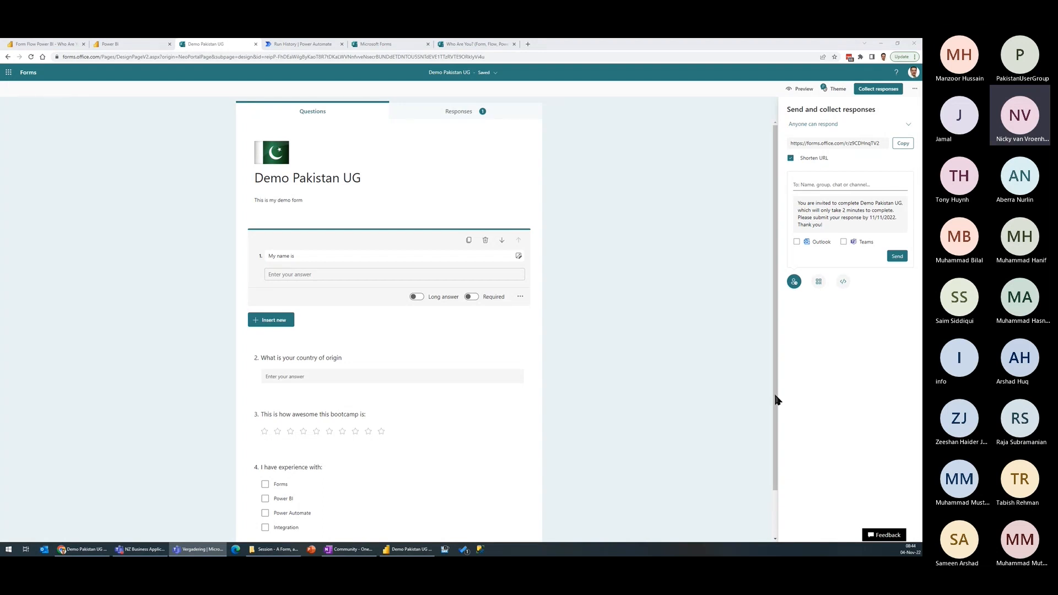
Step: Switch to Power BI Desktop and add an enlarged map visual of Country in the upper-left corner of the report page
{"action": "left_click", "coordinate": [566, 161]}
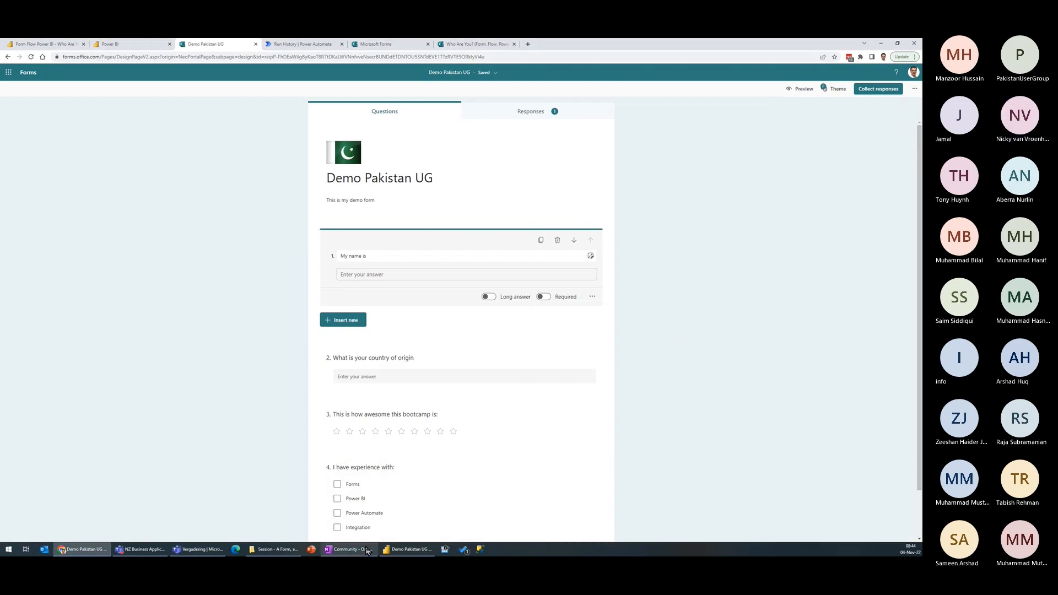
{"action": "left_click", "coordinate": [408, 549]}
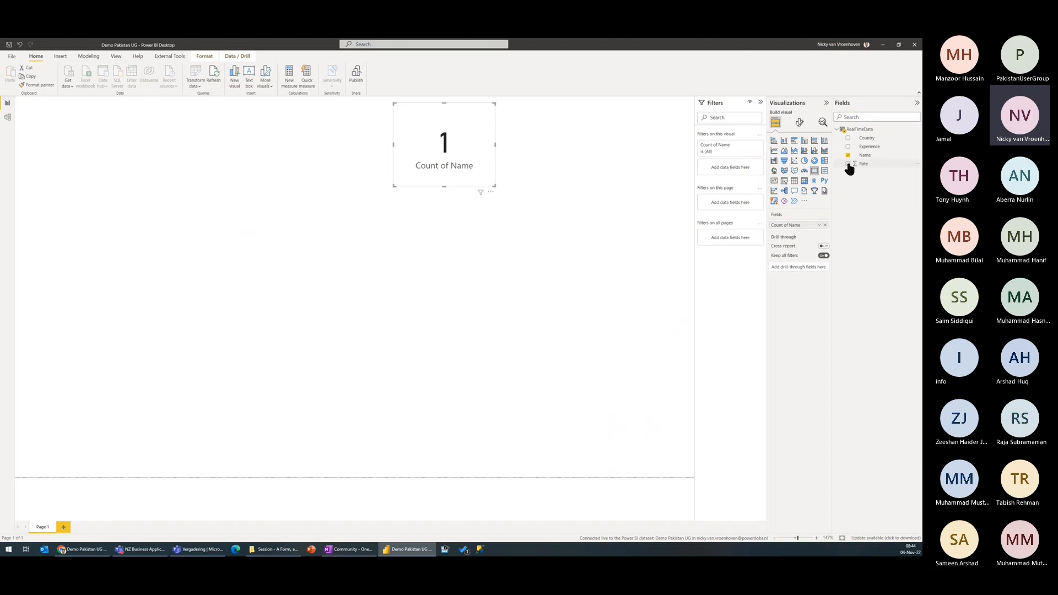
{"action": "left_click", "coordinate": [591, 255]}
{"action": "left_click", "coordinate": [848, 137]}
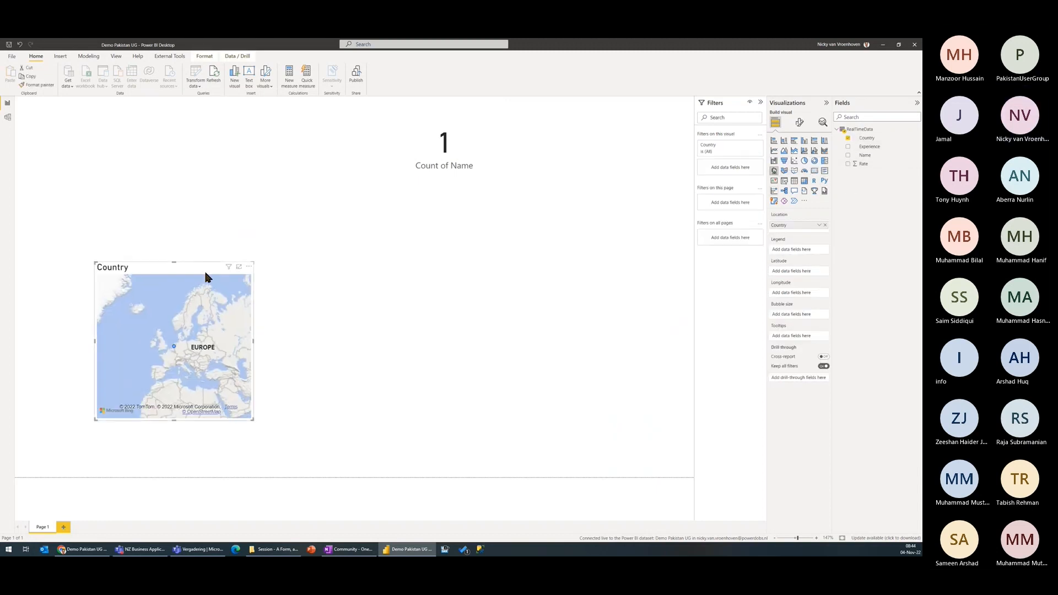
{"action": "left_click_drag", "start_coordinate": [185, 274], "coordinate": [106, 108]}
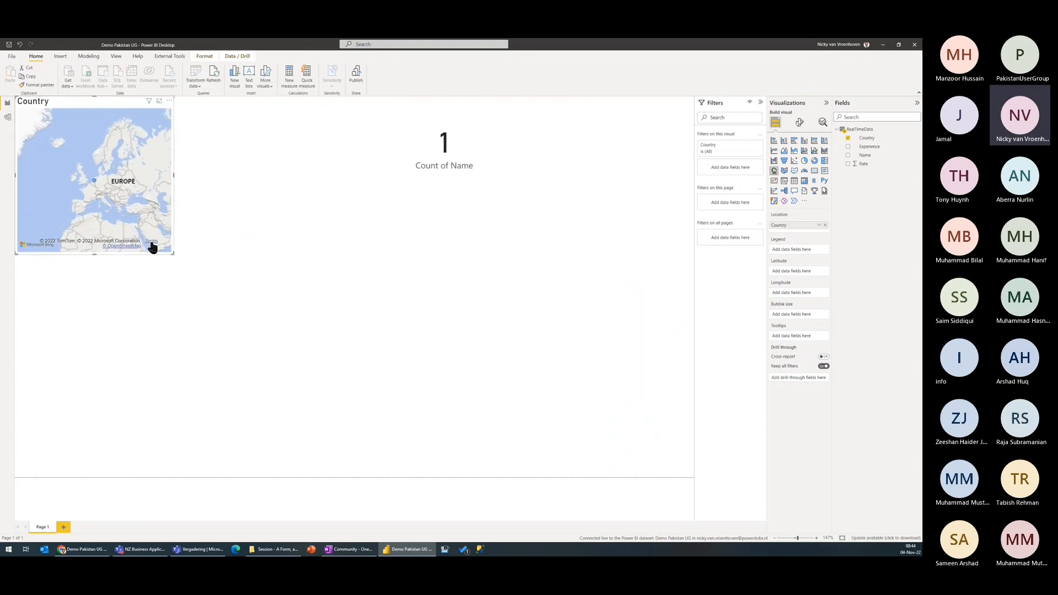
{"action": "left_click_drag", "start_coordinate": [171, 255], "coordinate": [260, 273]}
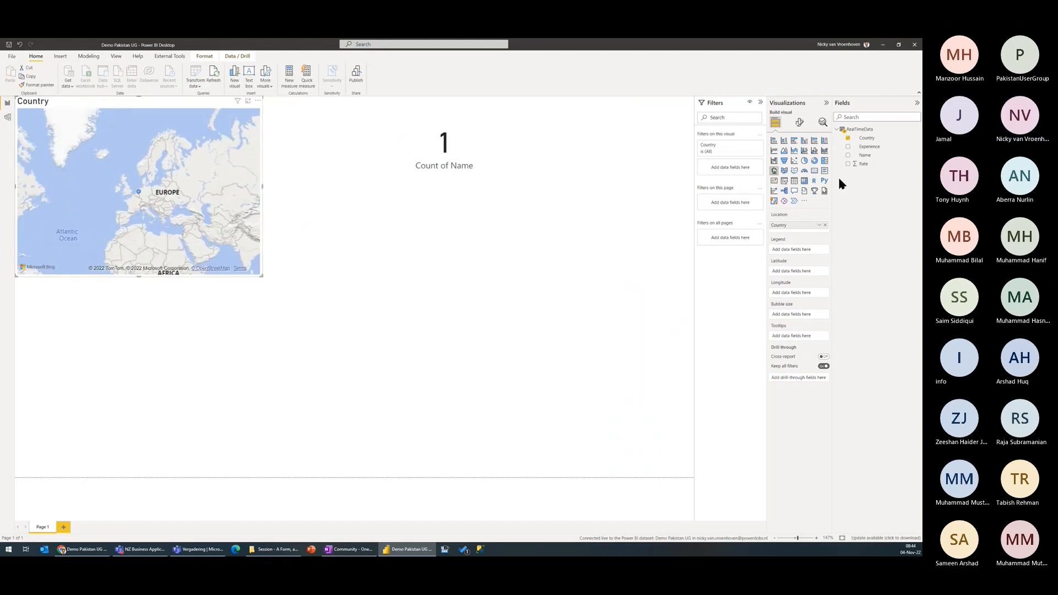
{"action": "left_click", "coordinate": [618, 227]}
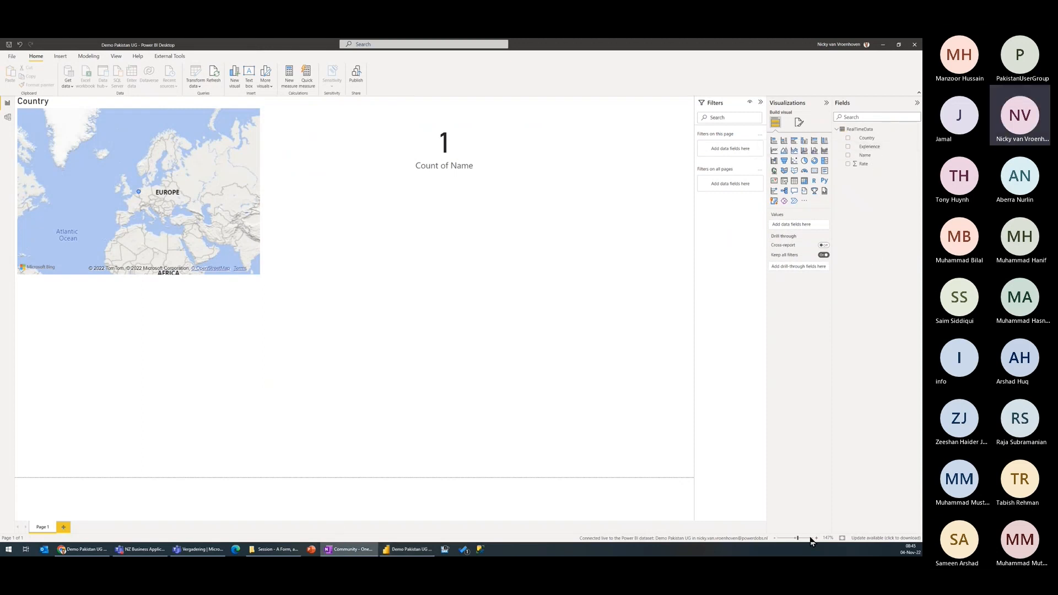
Step: Find the Word Cloud custom visual by searching for "word" and import it into the report
{"action": "left_click", "coordinate": [804, 202]}
{"action": "left_click", "coordinate": [836, 203]}
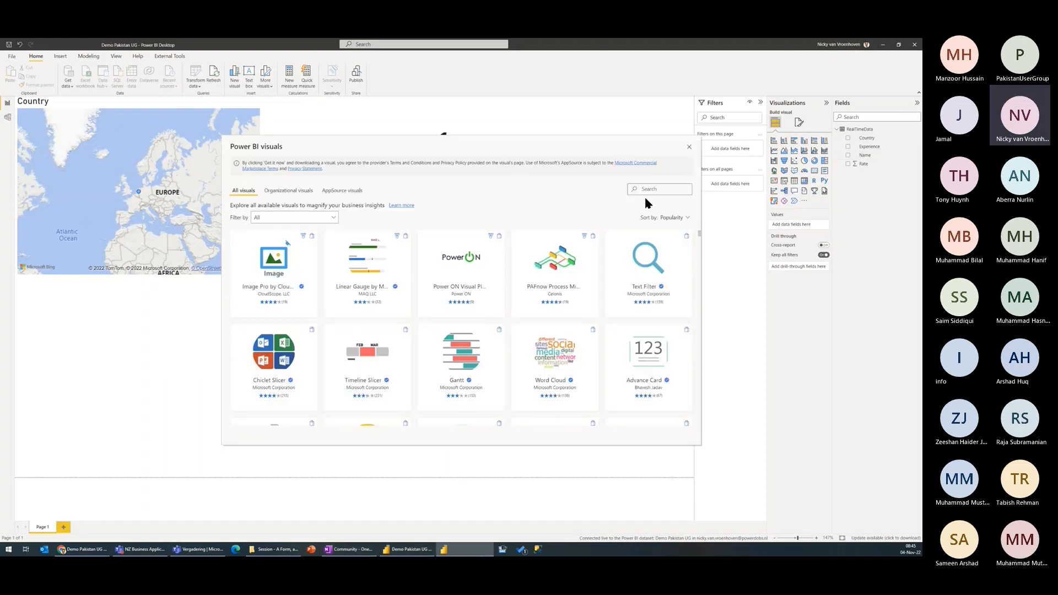
{"action": "left_click", "coordinate": [663, 189]}
{"action": "type", "text": "word"}
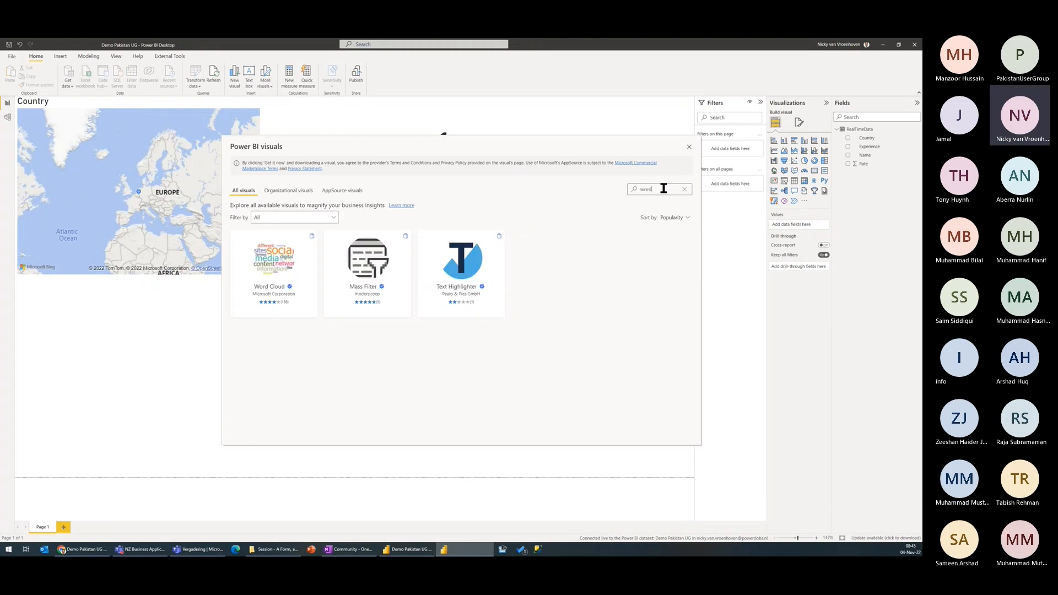
{"action": "left_click", "coordinate": [274, 262]}
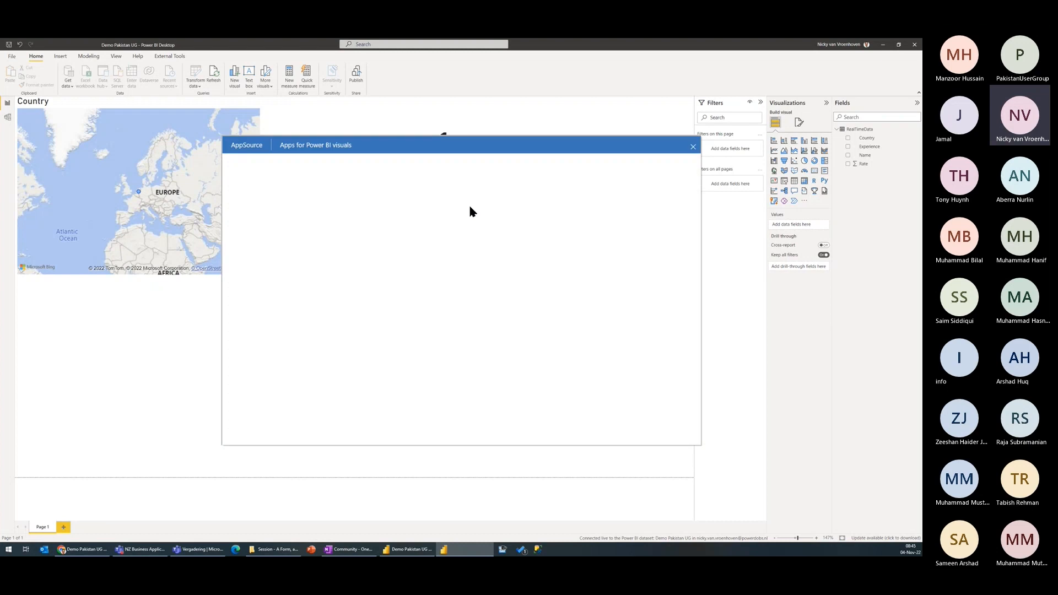
{"action": "left_click", "coordinate": [278, 253]}
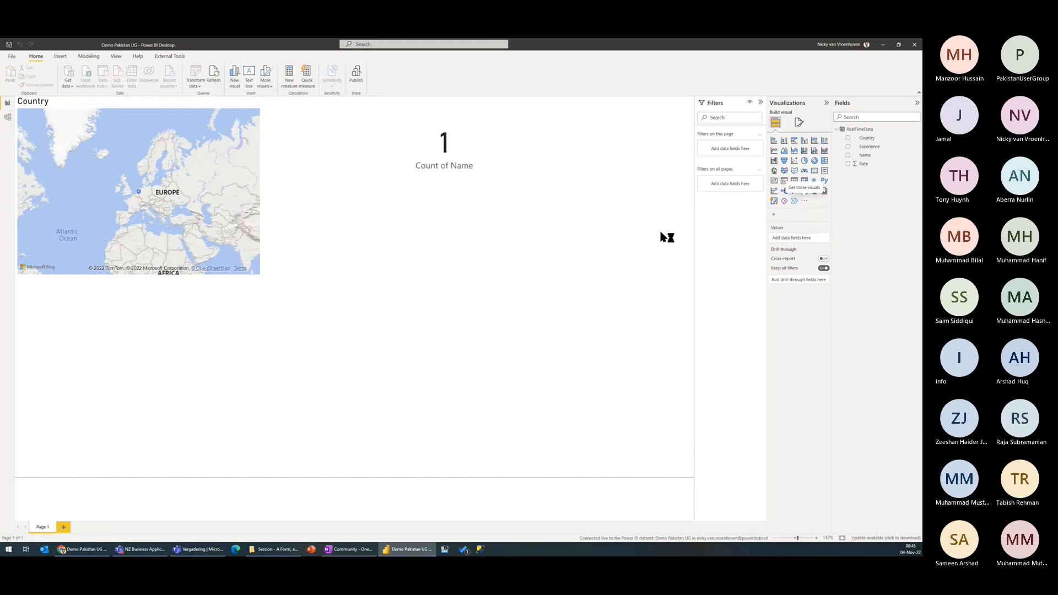
{"action": "left_click", "coordinate": [518, 306]}
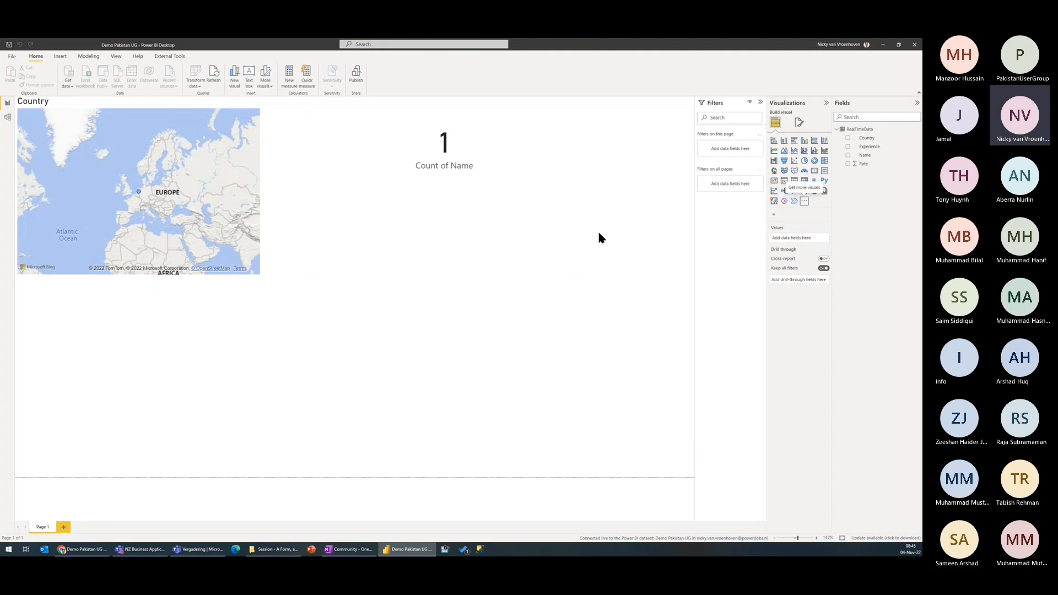
Step: Add a Word Cloud visual below the map with Name as its category
{"action": "left_click", "coordinate": [774, 216]}
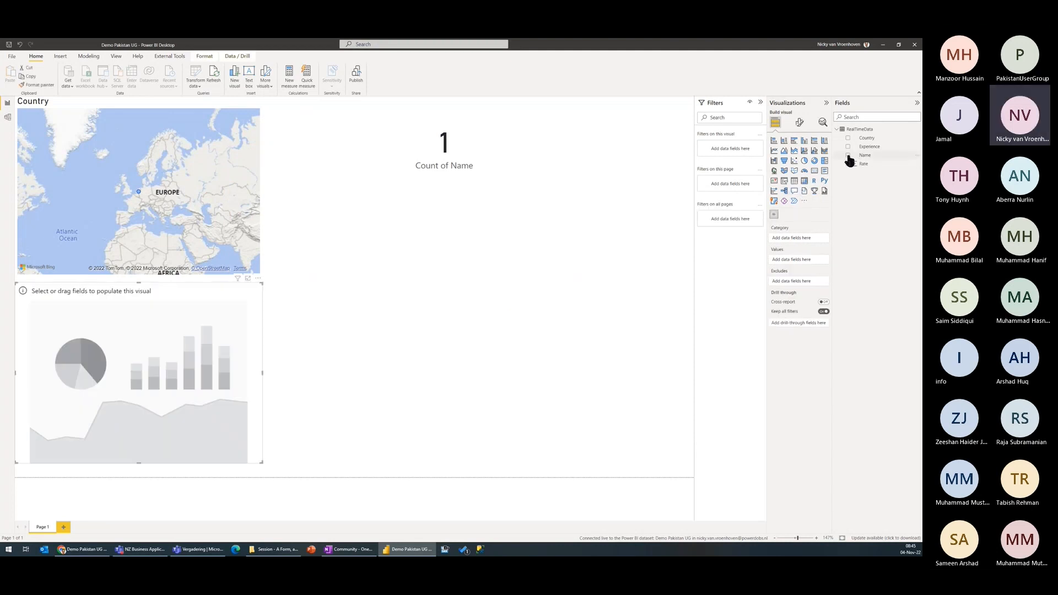
{"action": "left_click", "coordinate": [848, 154]}
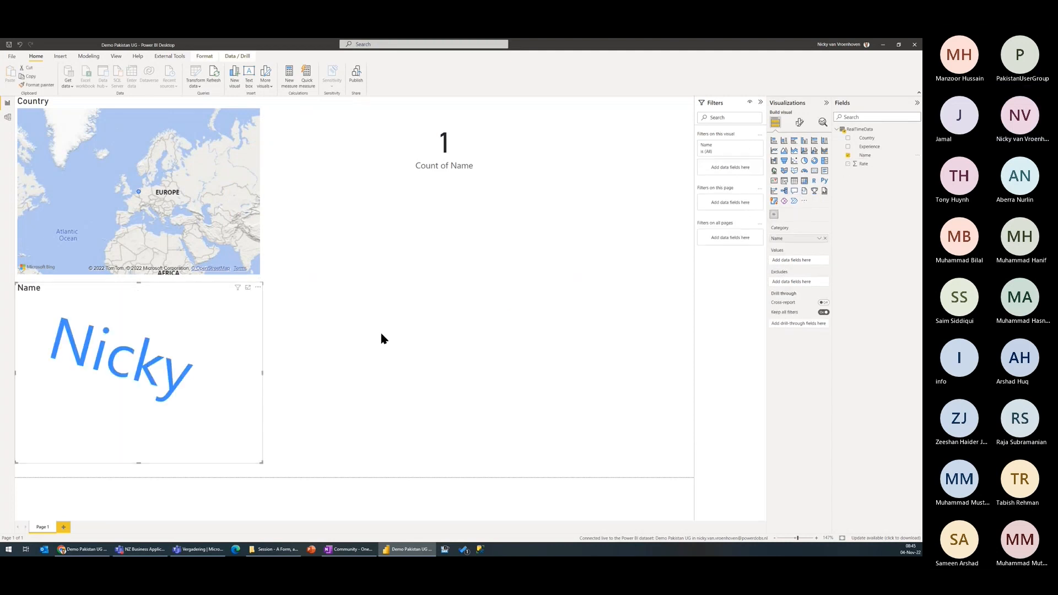
{"action": "left_click", "coordinate": [571, 257]}
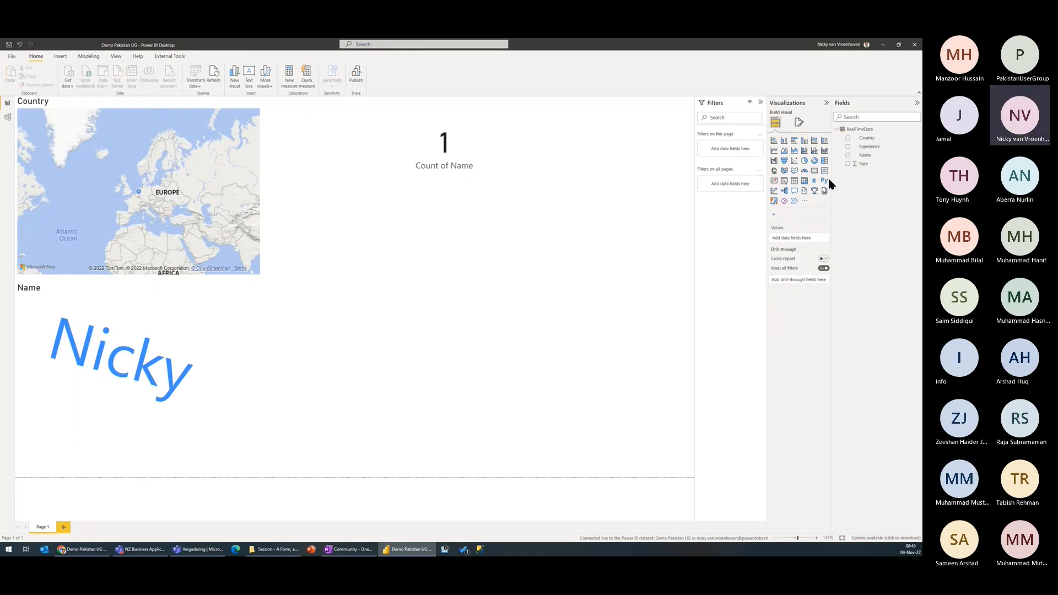
Step: Add a card visual showing the Average of Rate beside the map and shrink it to about half its width
{"action": "left_click", "coordinate": [847, 164]}
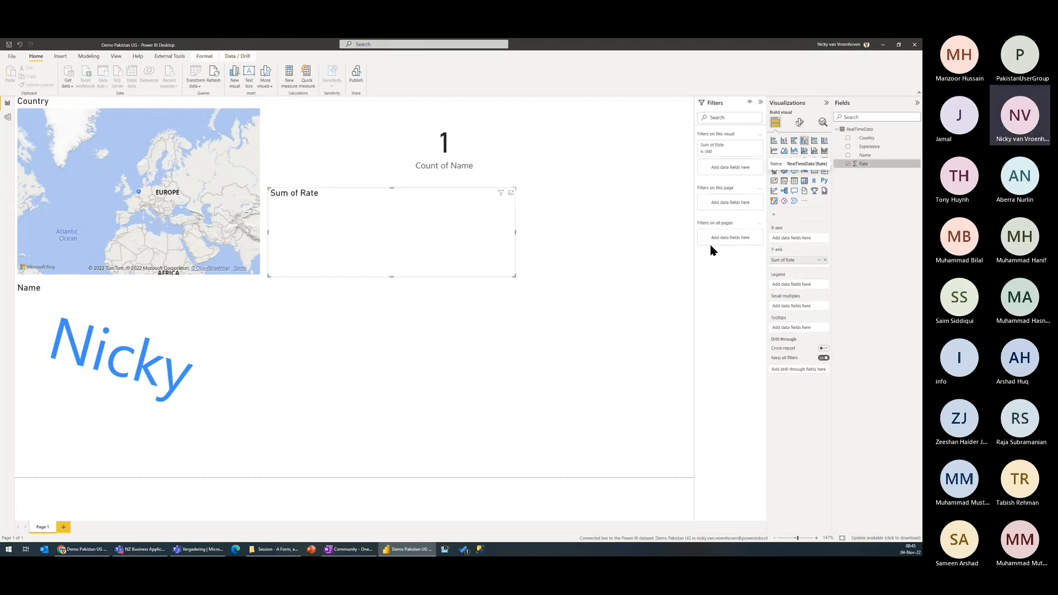
{"action": "left_click", "coordinate": [814, 170]}
{"action": "left_click", "coordinate": [819, 238]}
{"action": "left_click", "coordinate": [842, 268]}
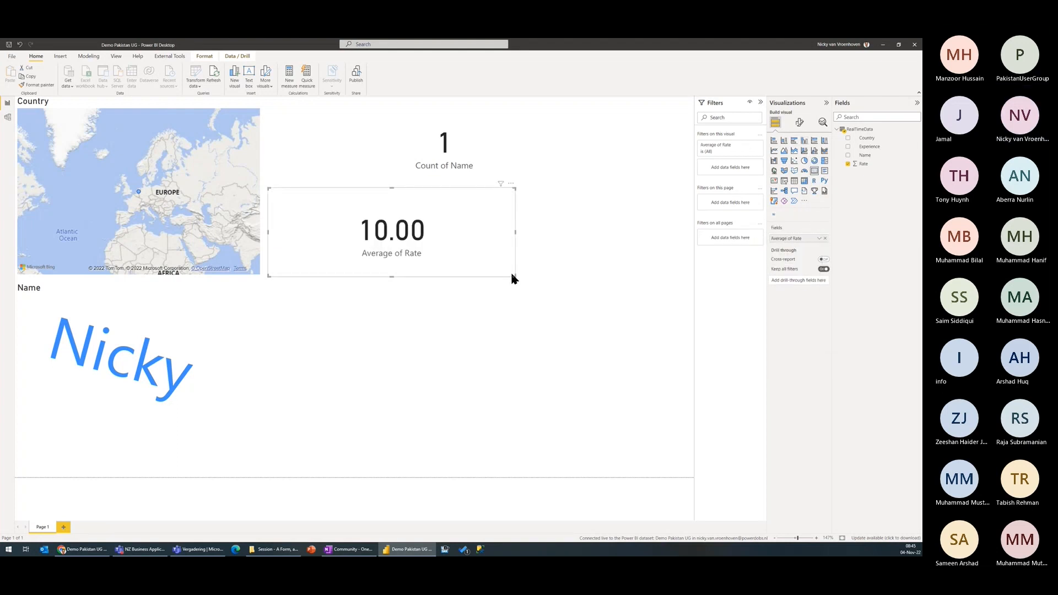
{"action": "left_click_drag", "start_coordinate": [514, 276], "coordinate": [392, 261]}
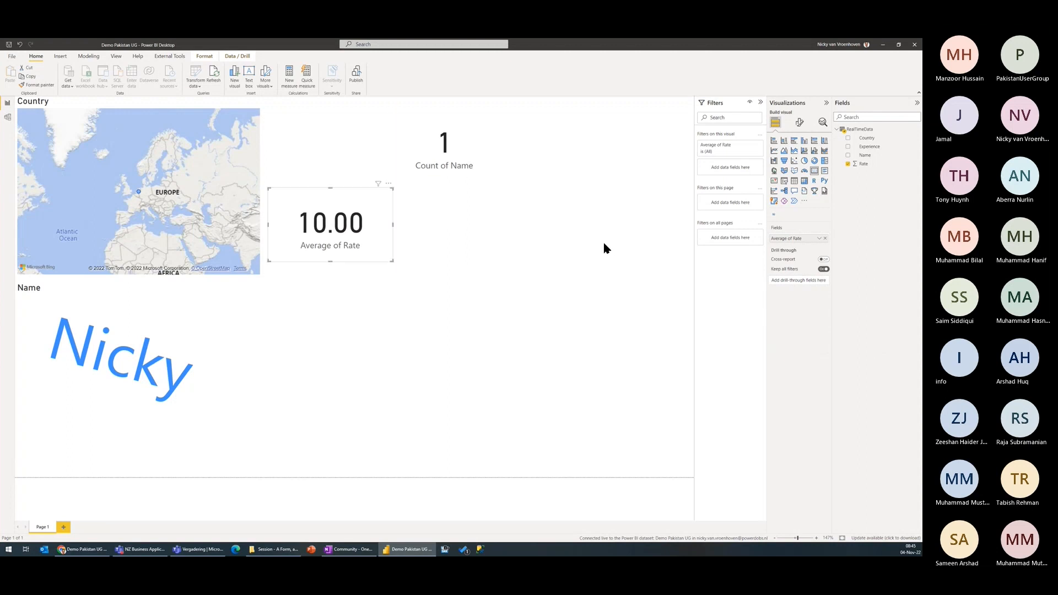
{"action": "left_click", "coordinate": [597, 309]}
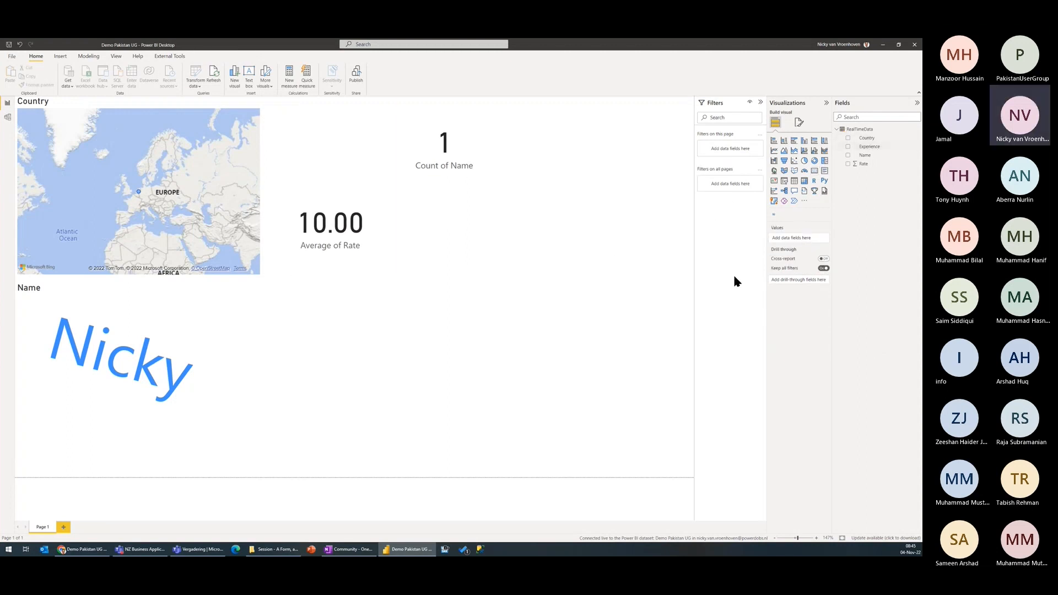
Step: Create a new measure in RealTimeData and paste the formula SUMX(RealTimeData,IF(CONTAINSSTRING(RealTimeData[Experience],"Forms"),1,0))
{"action": "key", "text": "alt+Tab"}
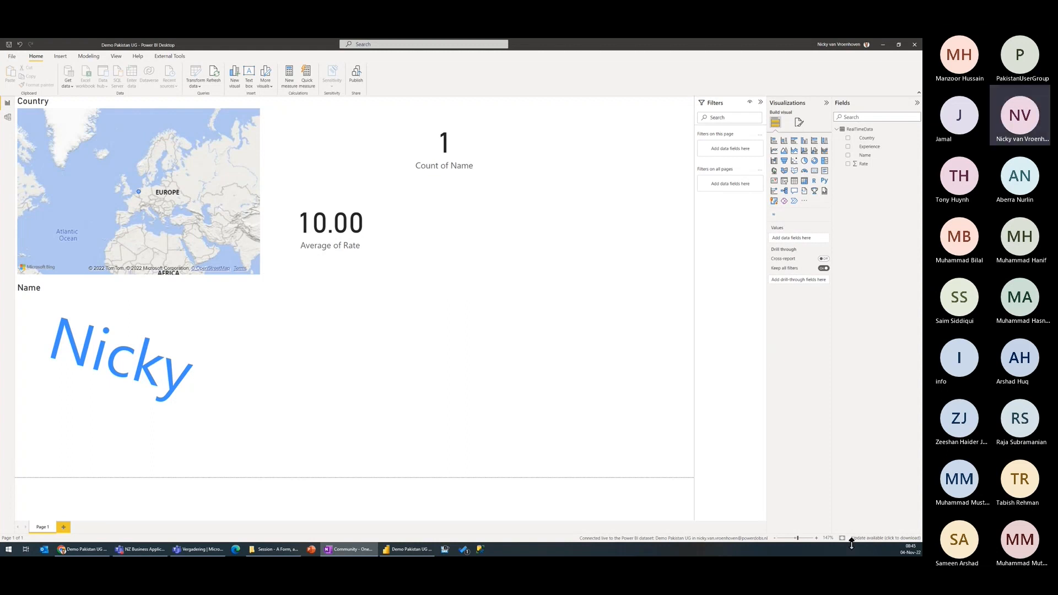
{"action": "right_click", "coordinate": [866, 148]}
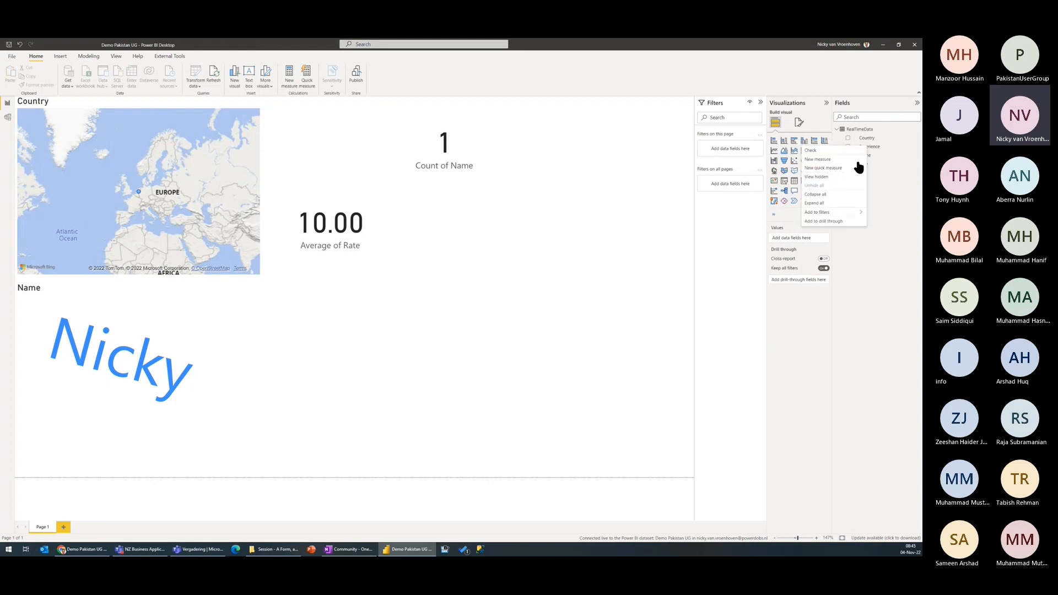
{"action": "left_click", "coordinate": [811, 160]}
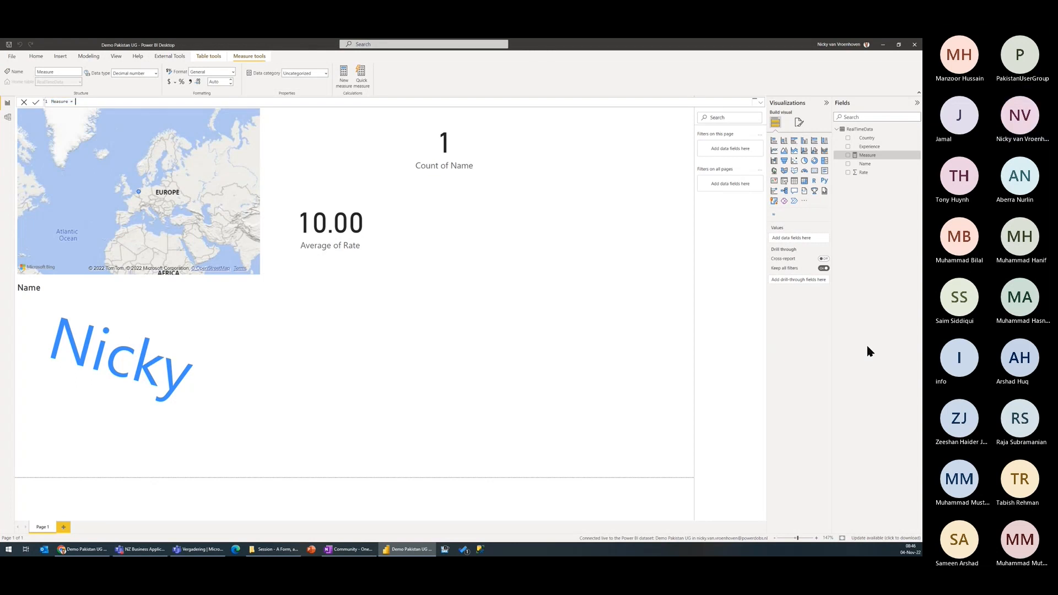
{"action": "type", "text": "Measure = SUMX(RealTimeData,IF(CONTAINSSTRING(RealTimeData[Experience],\"Forms\"),1,0))"}
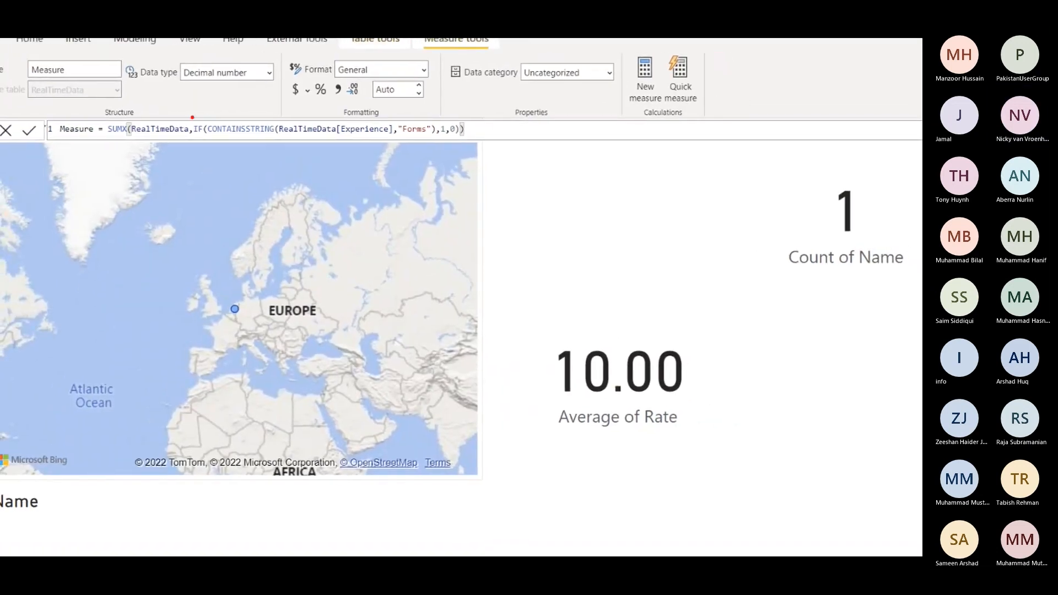
{"action": "left_click_drag", "start_coordinate": [197, 114], "coordinate": [288, 142]}
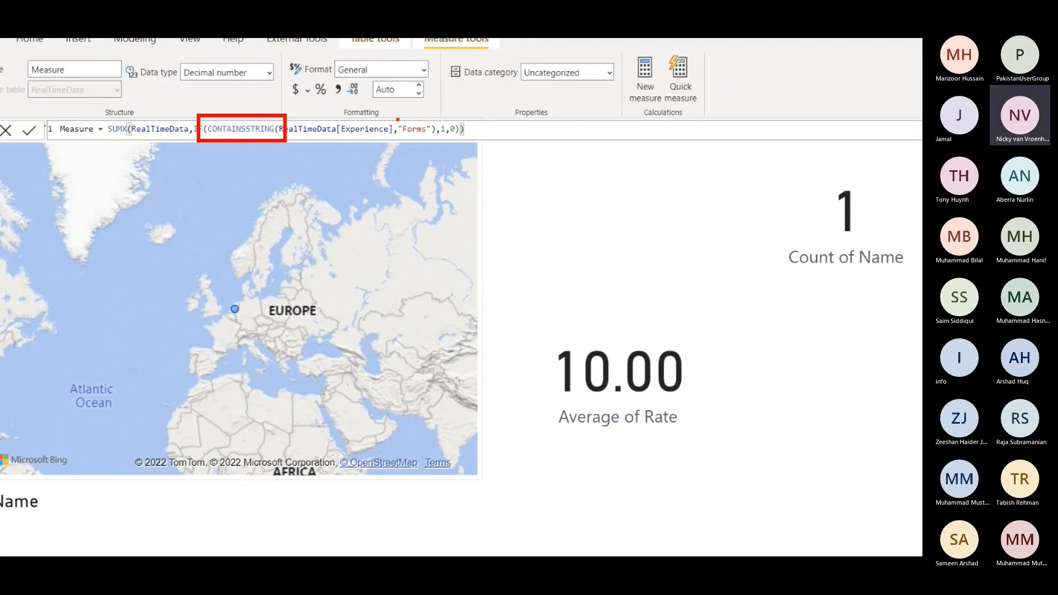
{"action": "left_click_drag", "start_coordinate": [389, 113], "coordinate": [445, 142]}
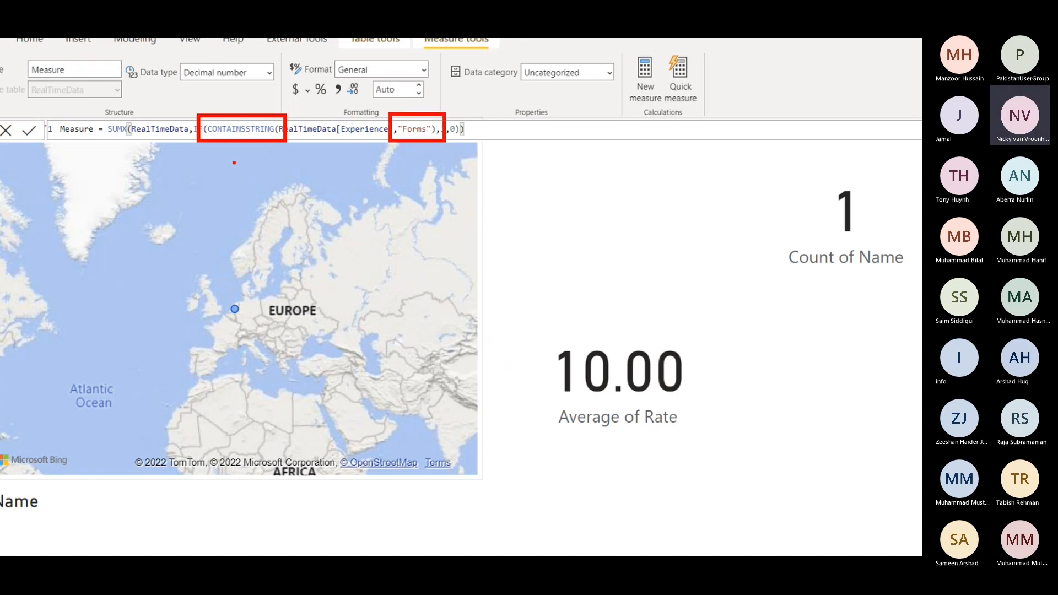
{"action": "left_click_drag", "start_coordinate": [339, 138], "coordinate": [383, 139]}
{"action": "left_click_drag", "start_coordinate": [94, 111], "coordinate": [144, 146]}
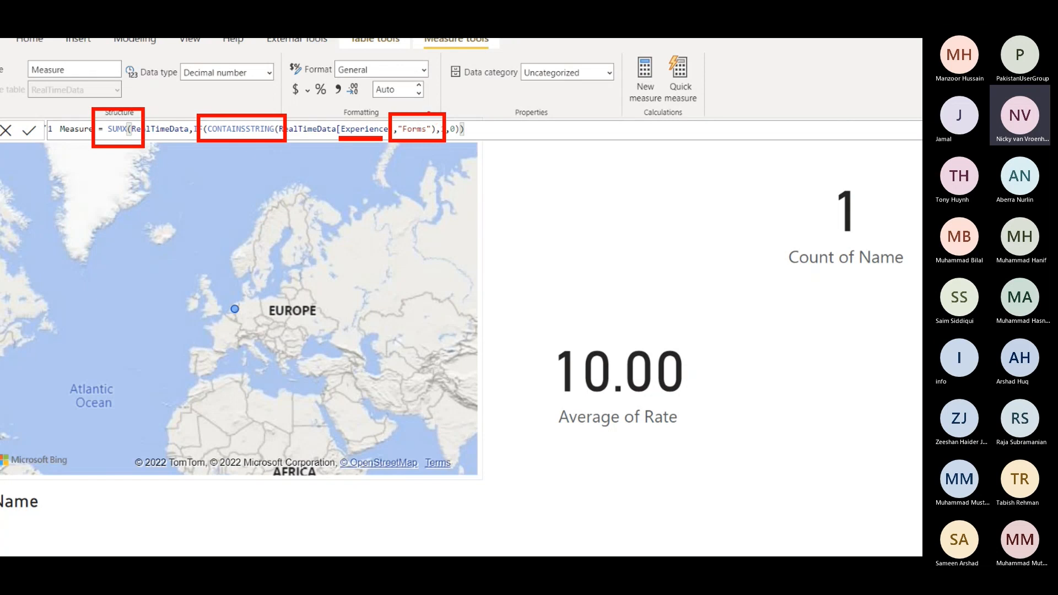
{"action": "key", "text": "Escape"}
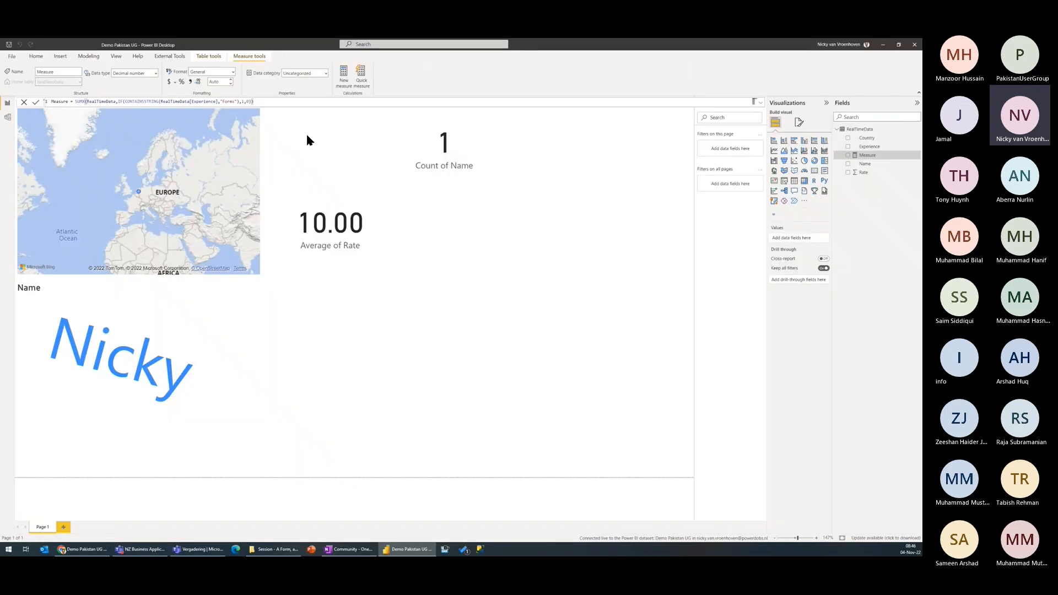
Step: Name the new measure Forms and commit its formula
{"action": "type", "text": "Forms"}
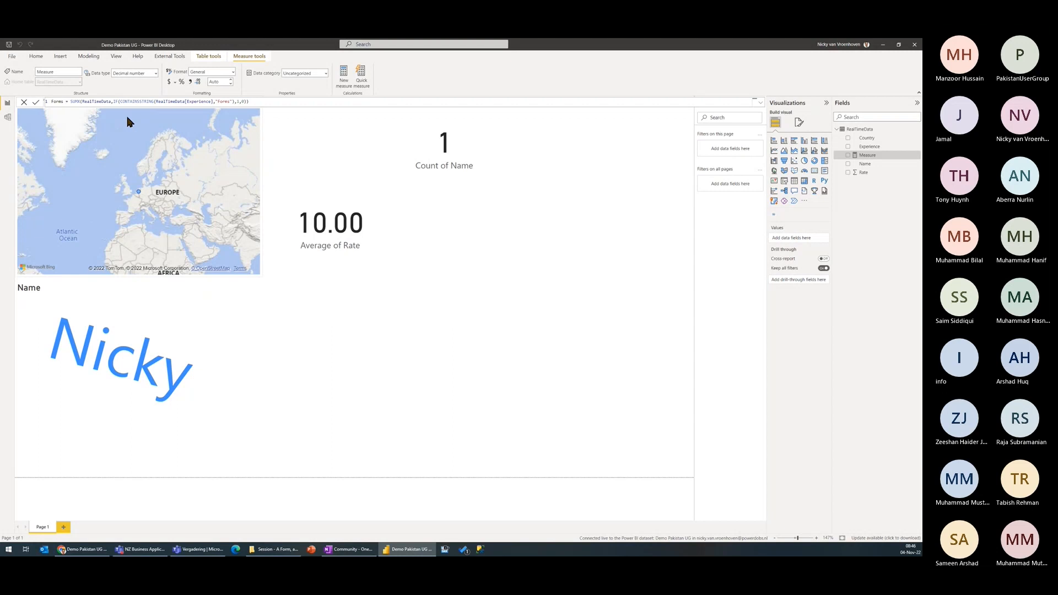
{"action": "key", "text": "Return"}
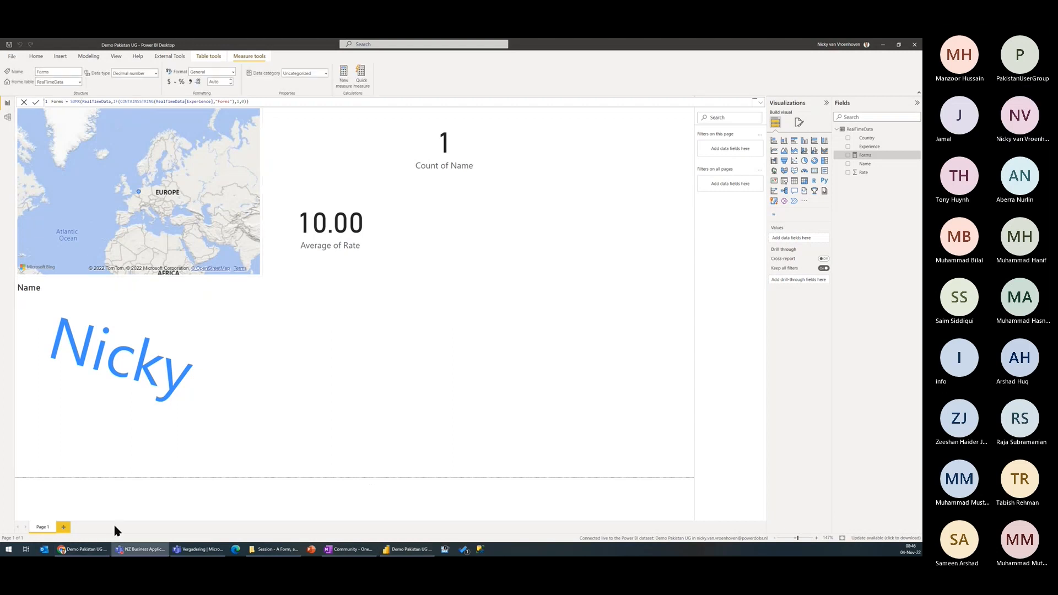
Step: Check the answer options of the experience question in the Demo Pakistan UG form in Microsoft Forms, and return to Power BI Desktop
{"action": "left_click", "coordinate": [83, 550]}
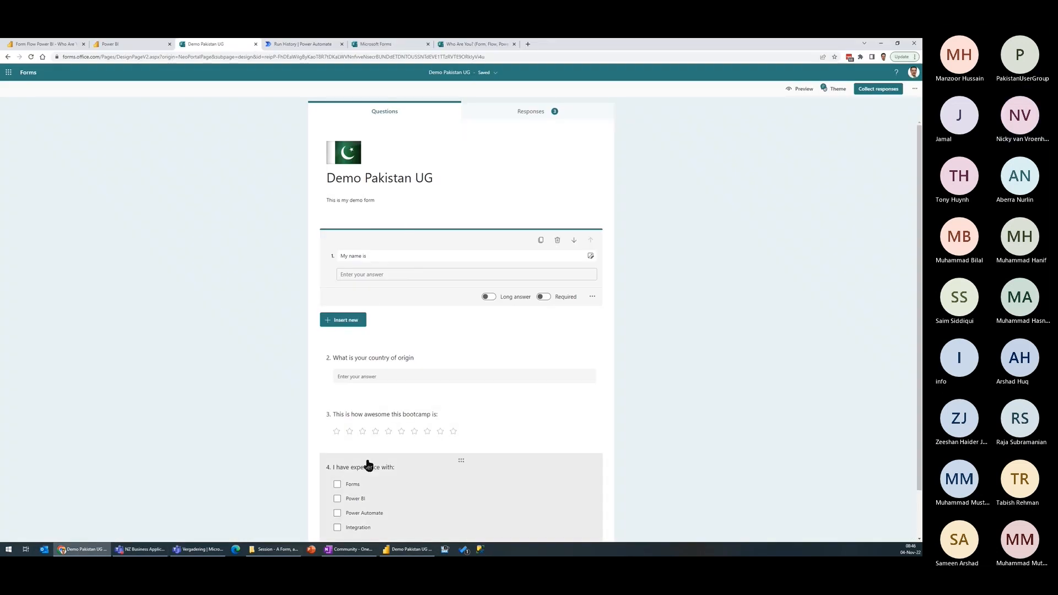
{"action": "scroll", "coordinate": [361, 458], "scroll_direction": "down", "scroll_amount": 1}
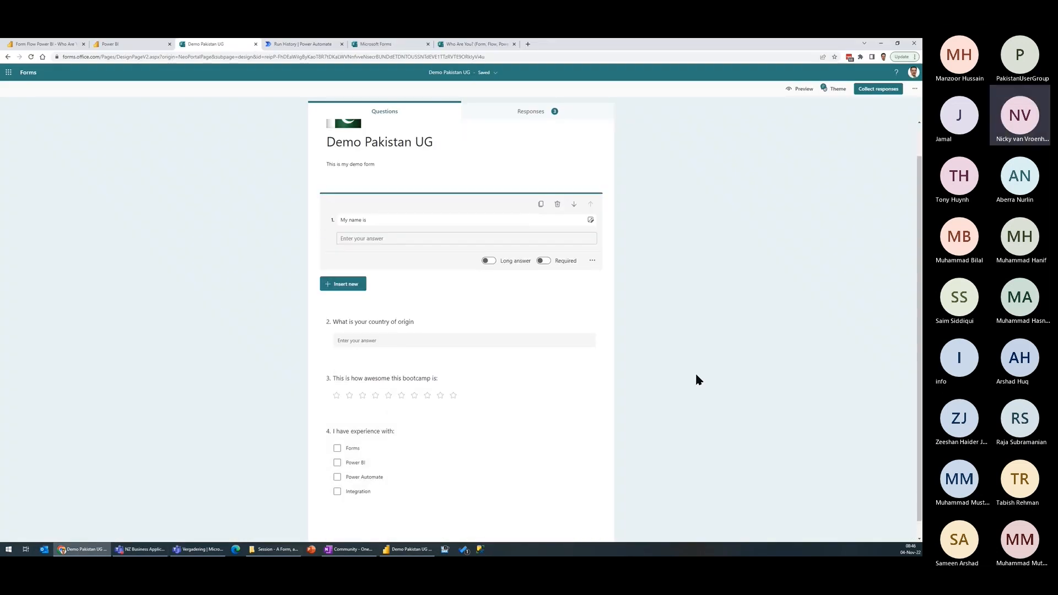
{"action": "left_click", "coordinate": [881, 43]}
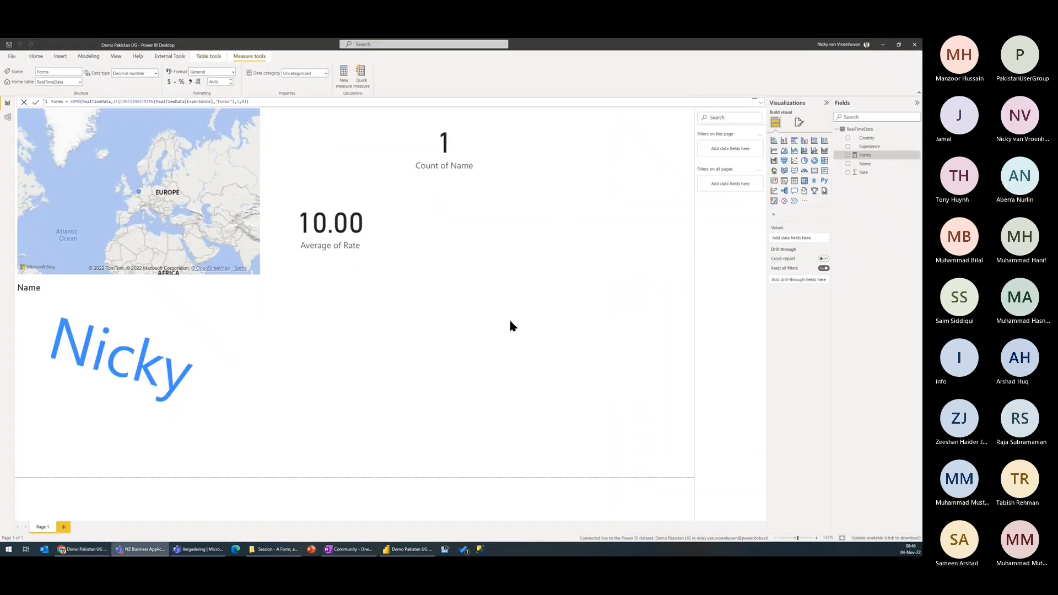
Step: Create a measure named Power BI in RealTimeData with the formula SUMX(RealTimeData,IF(CONTAINSSTRING(RealTimeData[Experience],"Power BI"),1,0))
{"action": "right_click", "coordinate": [863, 155]}
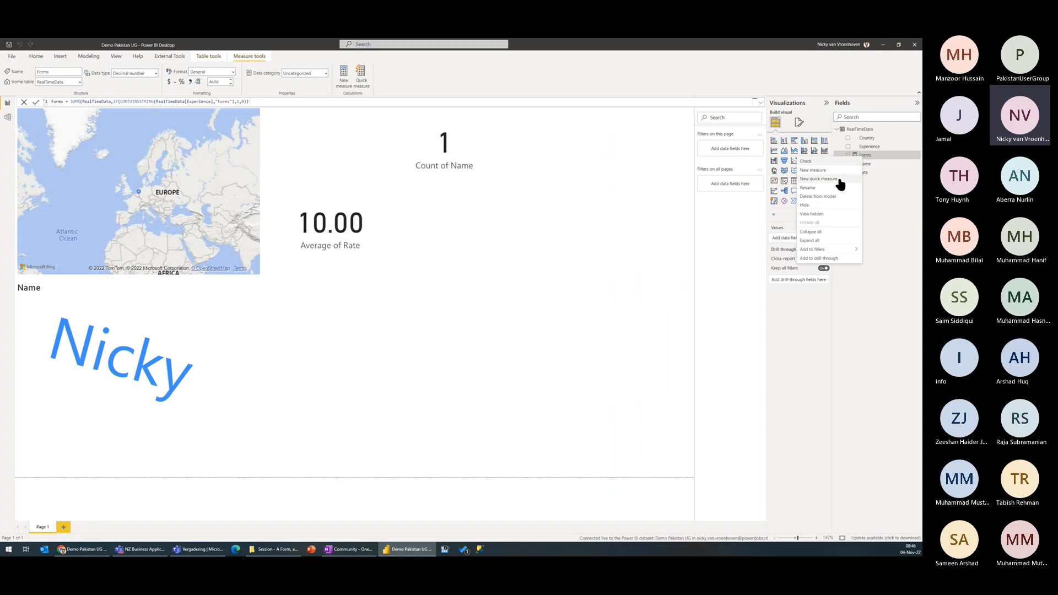
{"action": "left_click", "coordinate": [826, 171]}
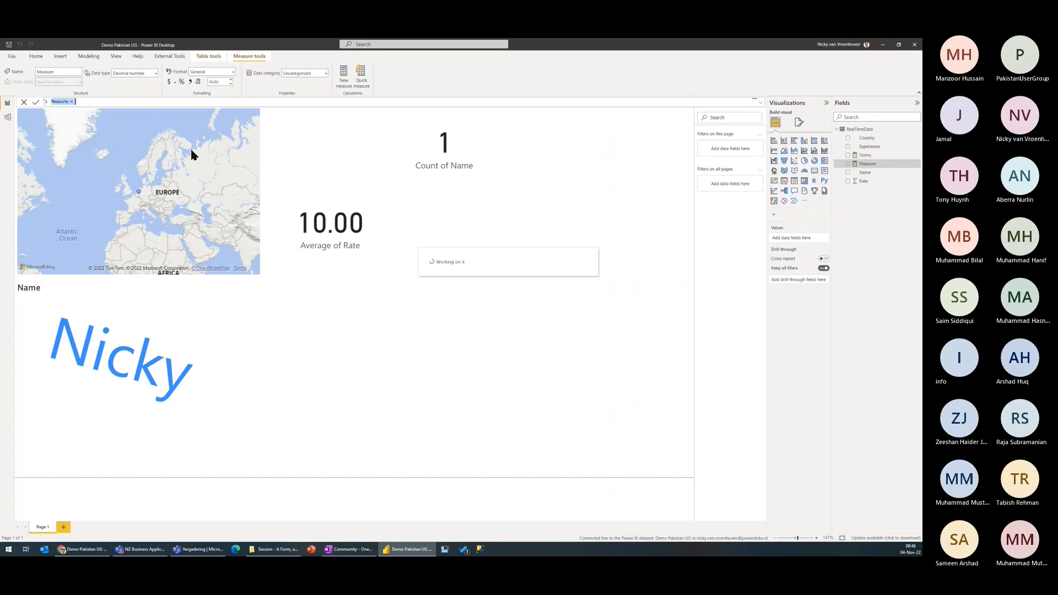
{"action": "type", "text": "Power BI ="}
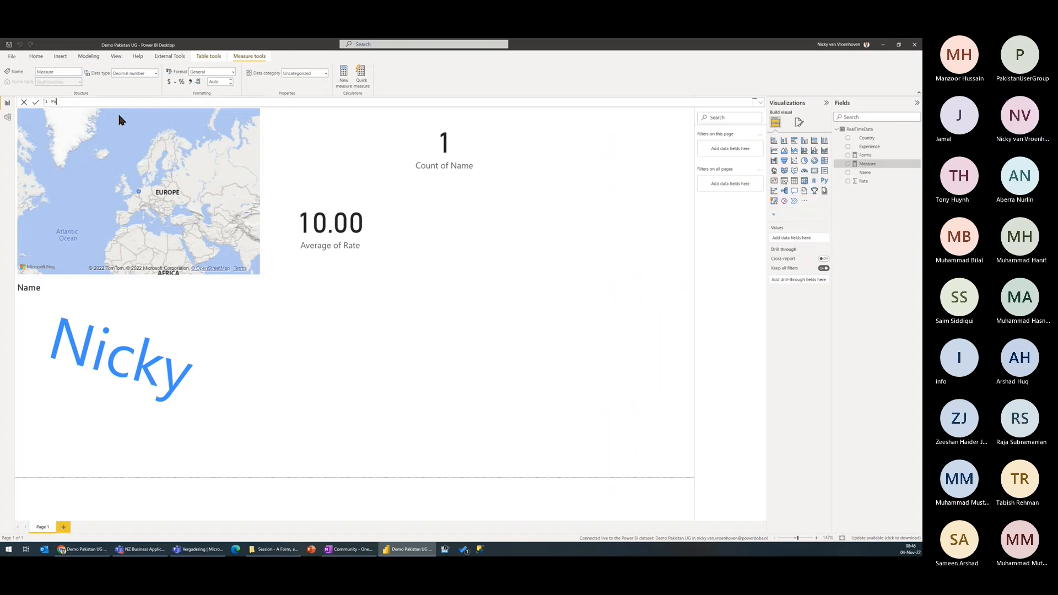
{"action": "type", "text": "SUMX(RealTimeData,IF(CONTAINSSTRING(RealTimeData[Experience],\"Forms\"),1,0))"}
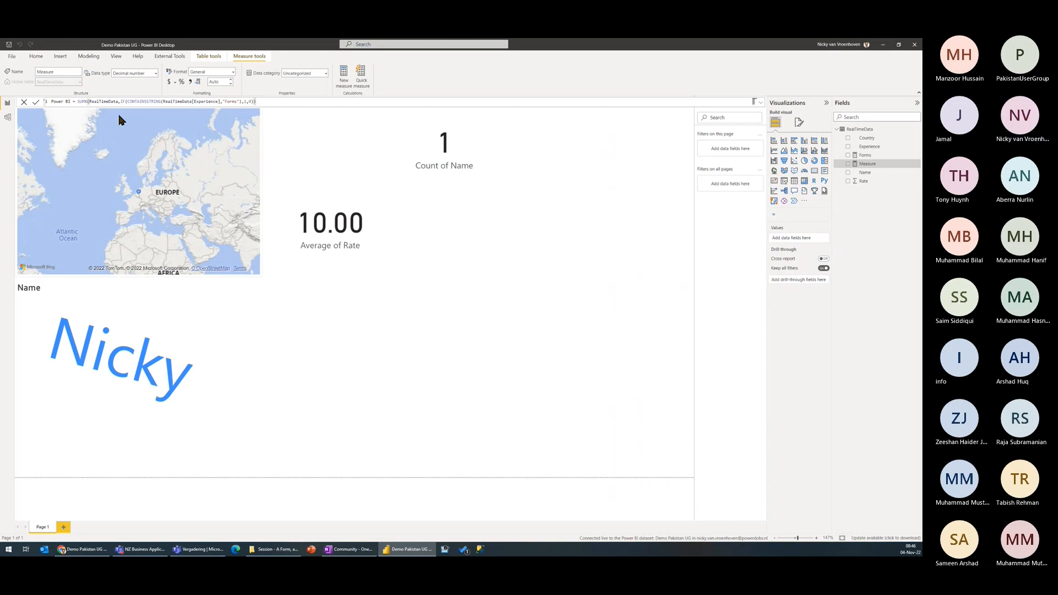
{"action": "key", "text": "Left"}
{"action": "key", "text": "Left"}
{"action": "key", "text": "Left"}
{"action": "key", "text": "Left"}
{"action": "key", "text": "Left"}
{"action": "key", "text": "Left"}
{"action": "key", "text": "Left"}
{"action": "key", "text": "Left"}
{"action": "key", "text": "ctrl+shift+Left"}
{"action": "type", "text": "Power BI"}
{"action": "key", "text": "Return"}
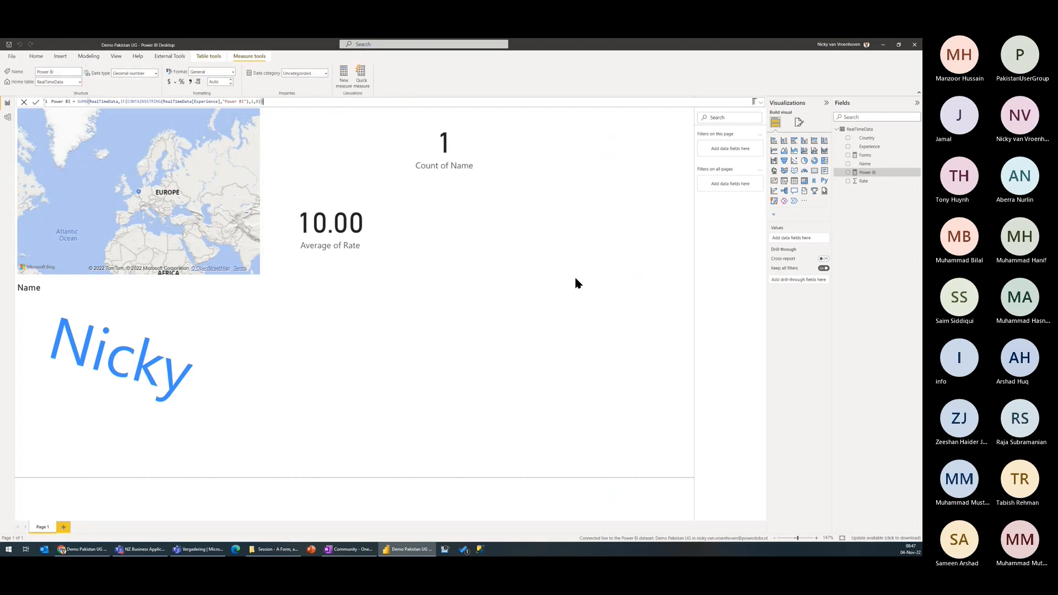
Step: Add a clustered column chart with the Forms and Power BI measures as its Y-axis values
{"action": "left_click", "coordinate": [650, 315]}
{"action": "left_click", "coordinate": [804, 141]}
{"action": "left_click", "coordinate": [847, 156]}
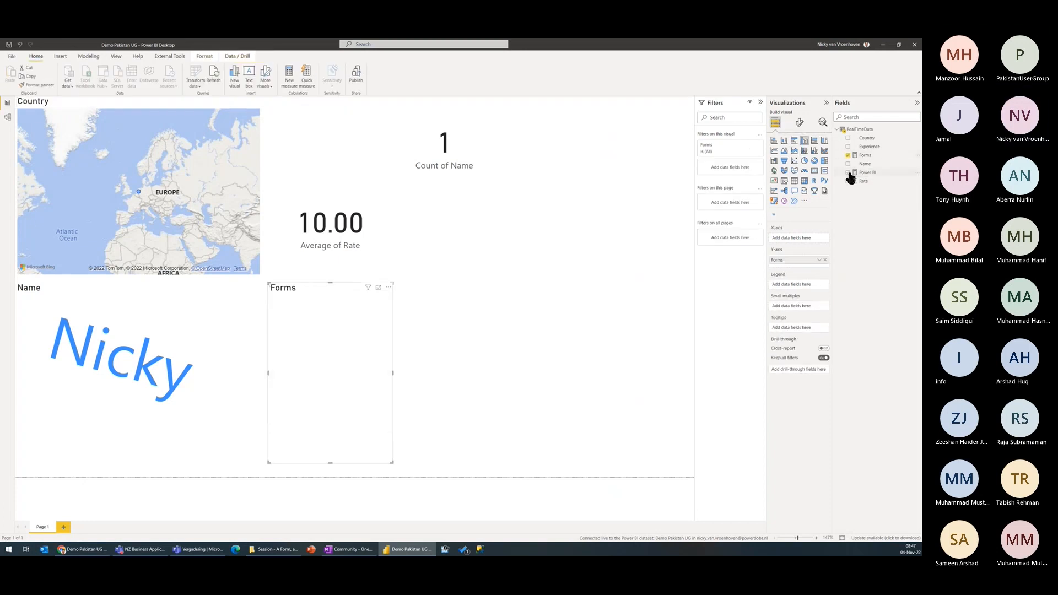
{"action": "left_click", "coordinate": [848, 173]}
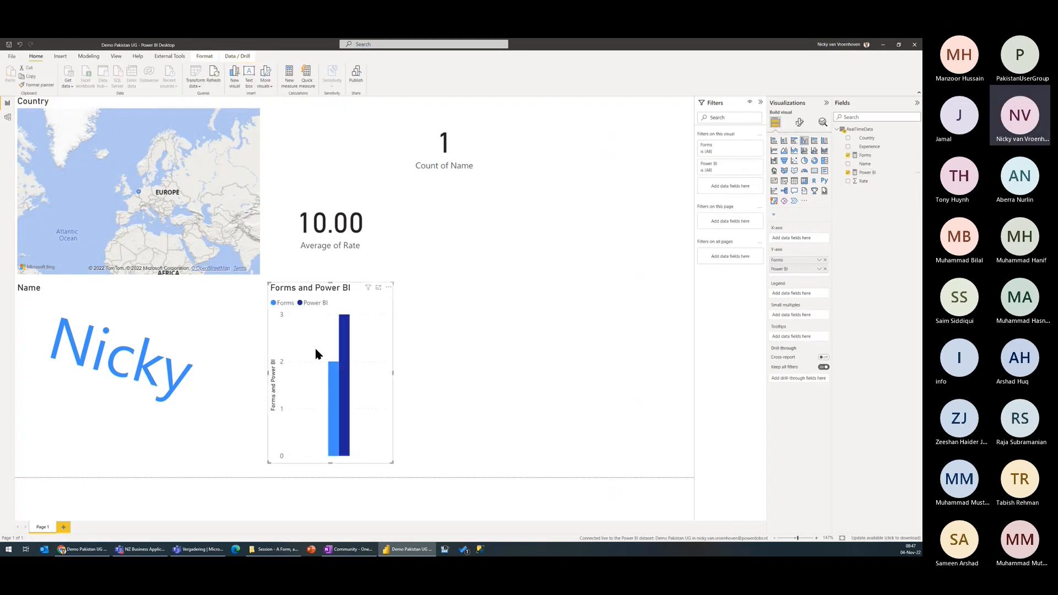
Step: Move the column chart away from the word cloud and widen it, and refresh the report data
{"action": "left_click_drag", "start_coordinate": [373, 327], "coordinate": [418, 326]}
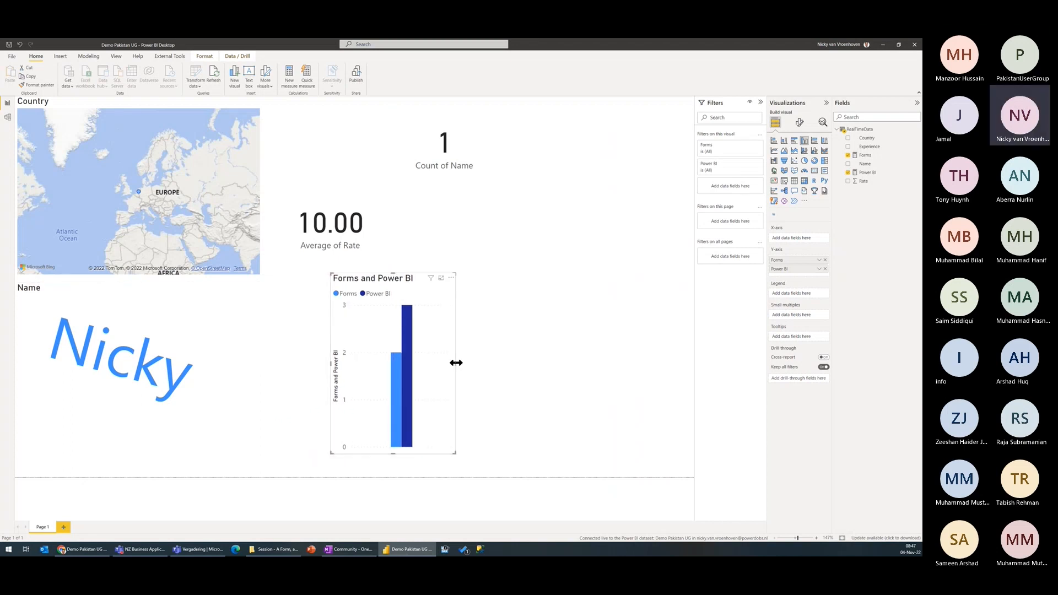
{"action": "left_click_drag", "start_coordinate": [457, 363], "coordinate": [503, 364]}
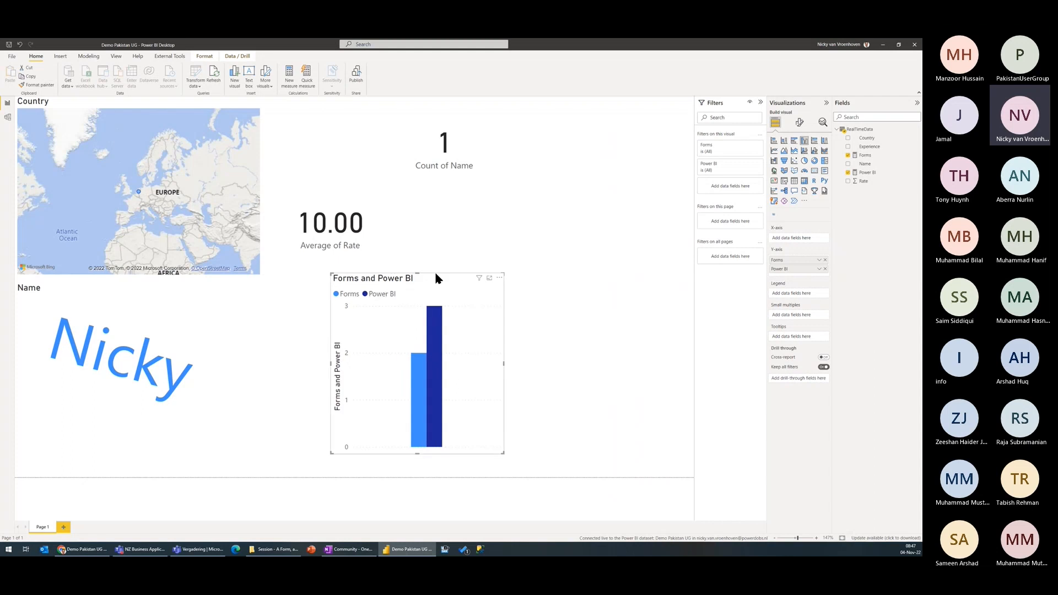
{"action": "left_click", "coordinate": [216, 73]}
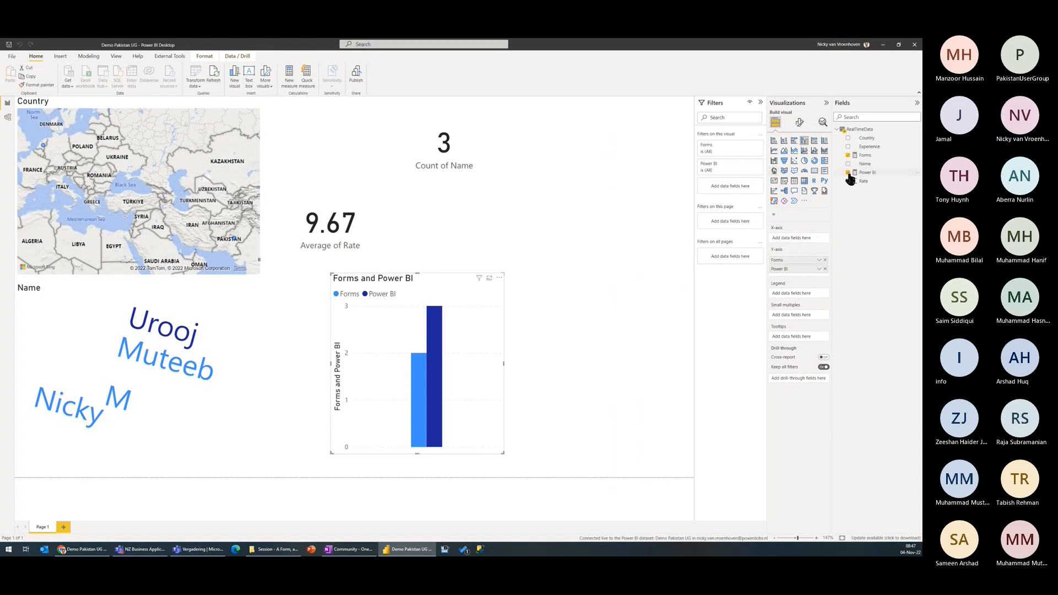
Step: Create a measure named Power Automate in RealTimeData with the formula SUMX(RealTimeData,IF(CONTAINSSTRING(RealTimeData[Experience],"Automate"),1,0))
{"action": "right_click", "coordinate": [868, 156]}
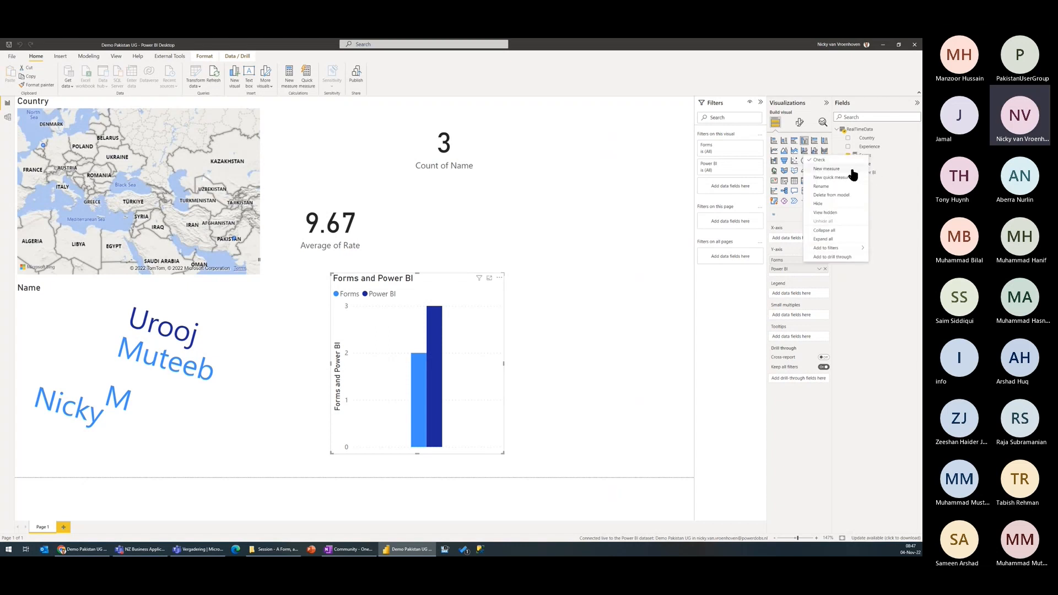
{"action": "left_click", "coordinate": [857, 170]}
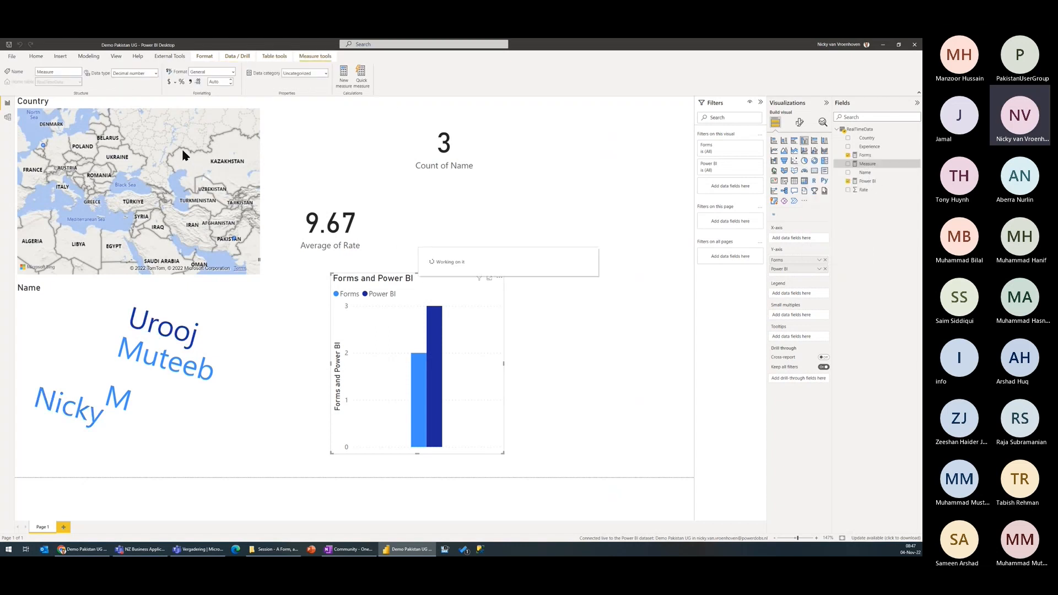
{"action": "type", "text": "= SUMX(RealTimeData,IF(CONTAINSSTRING(RealTimeData[Experience],\"Forms\"),1,0))"}
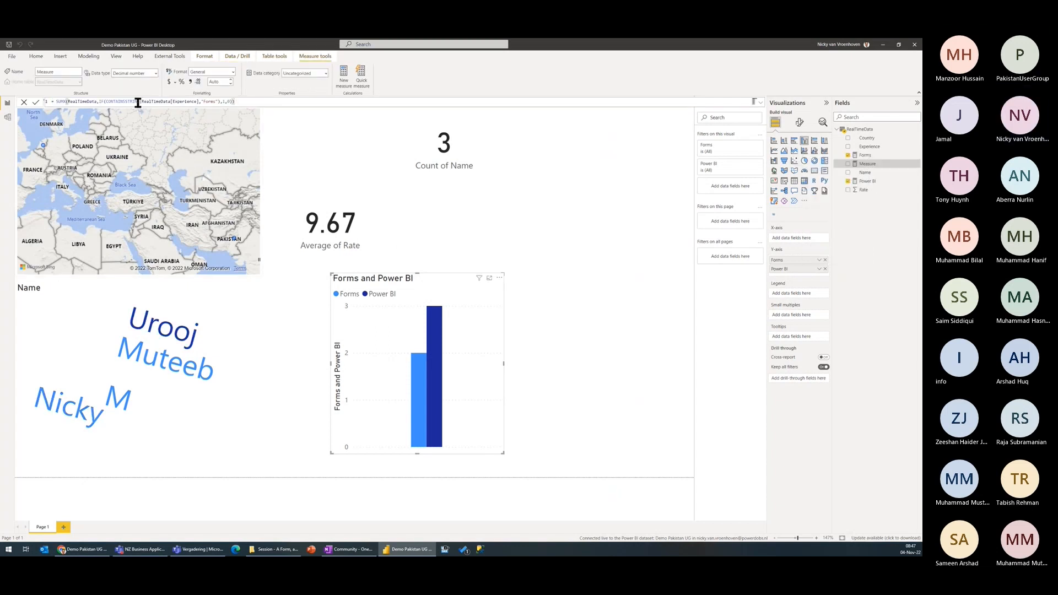
{"action": "double_click", "coordinate": [209, 102]}
{"action": "type", "text": "Automate"}
{"action": "key", "text": "Home"}
{"action": "type", "text": "Power Automate ="}
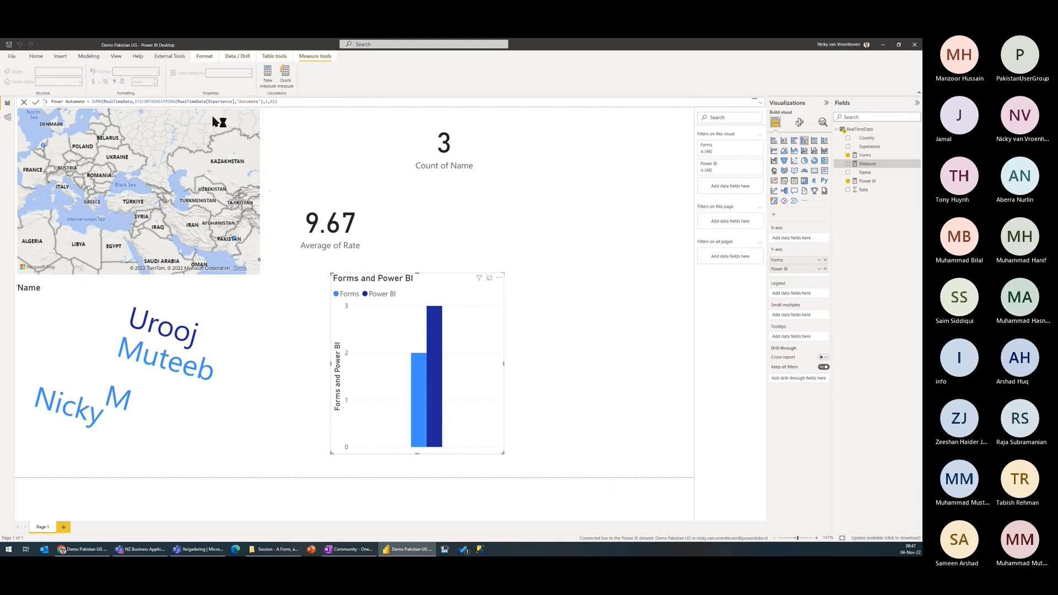
{"action": "key", "text": "Return"}
Step: Add the Power Automate measure to the column chart, reposition the chart below the cards, and refresh the report data
{"action": "left_click", "coordinate": [848, 173]}
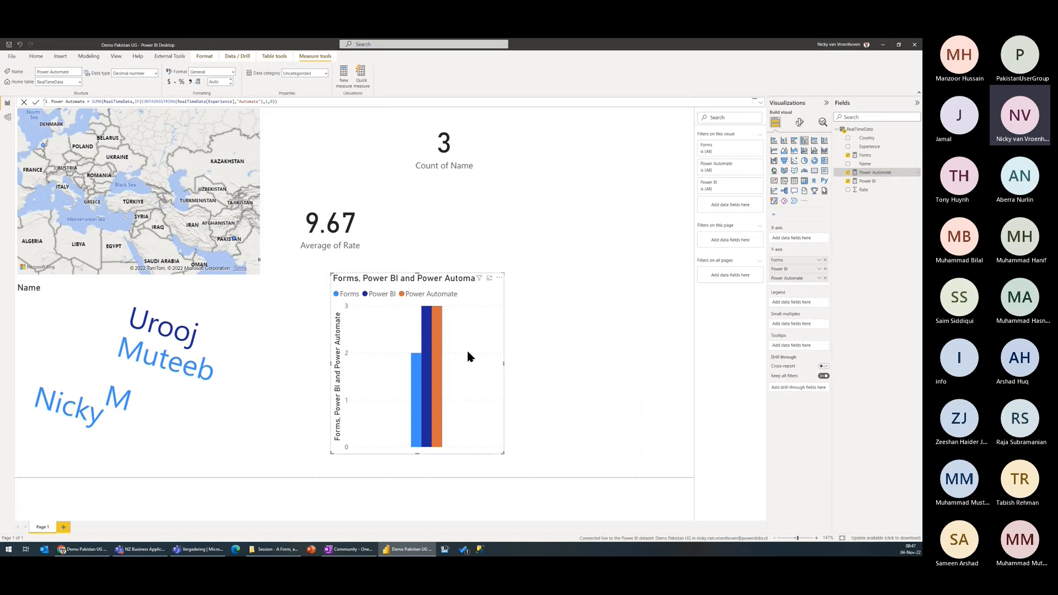
{"action": "left_click_drag", "start_coordinate": [480, 303], "coordinate": [525, 305]}
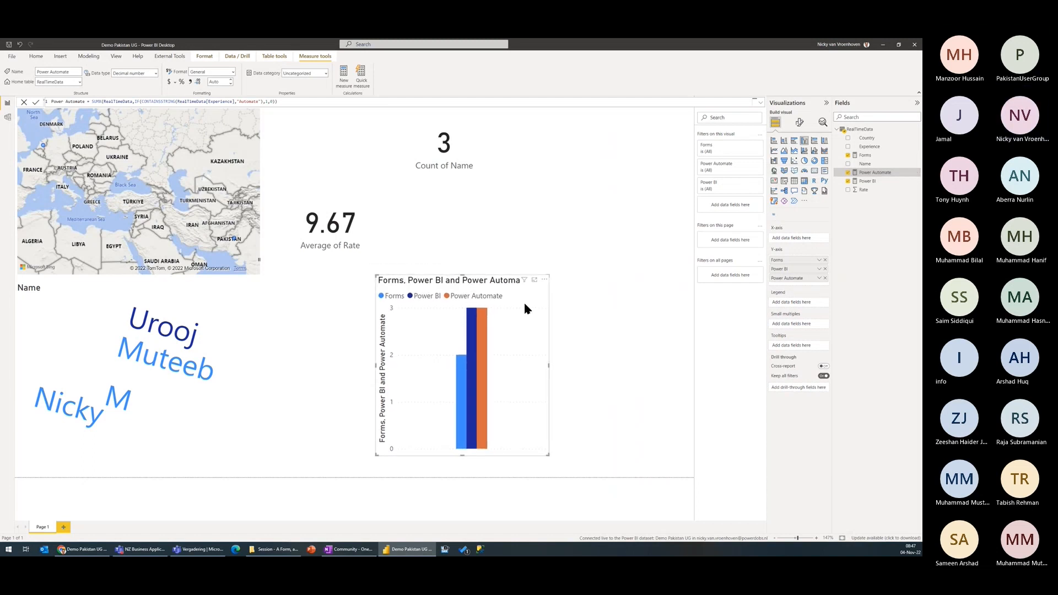
{"action": "left_click", "coordinate": [583, 242]}
{"action": "left_click_drag", "start_coordinate": [494, 320], "coordinate": [468, 340]}
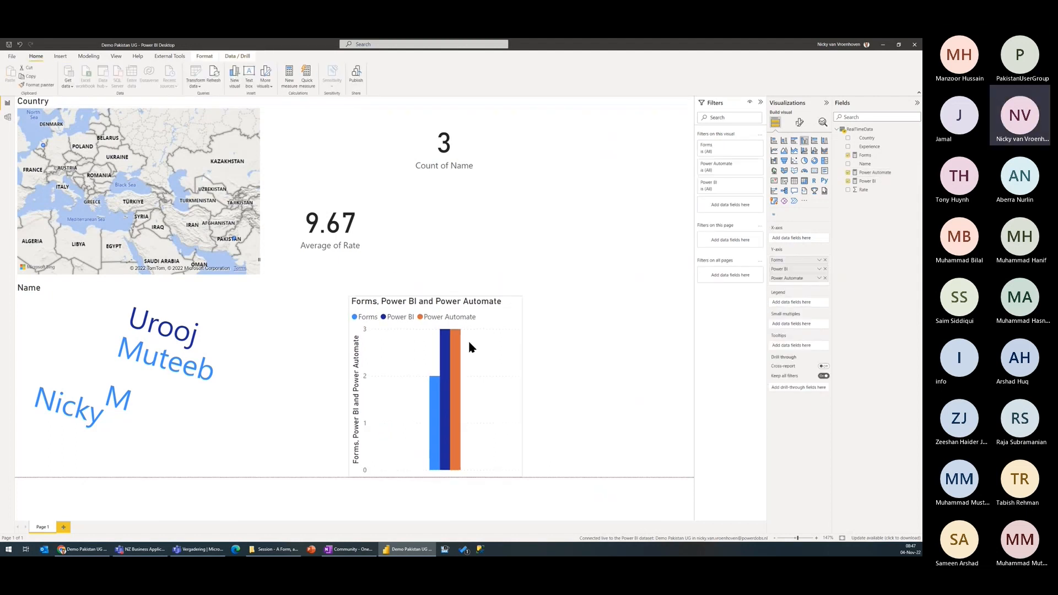
{"action": "left_click", "coordinate": [215, 79]}
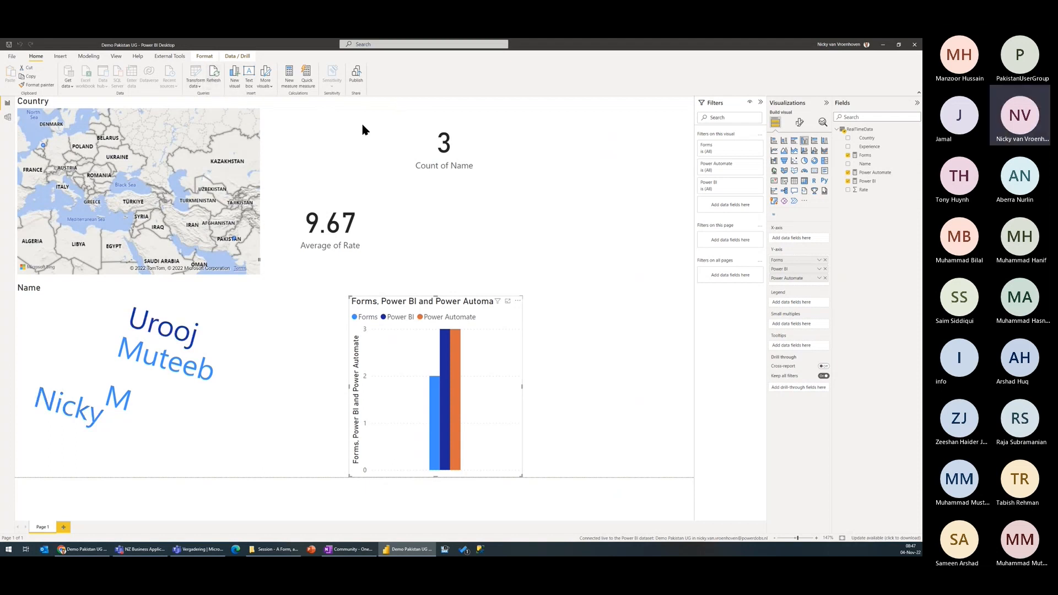
Step: Publish the report to My workspace and open the published Demo Pakistan UG report in the Power BI service
{"action": "left_click", "coordinate": [356, 75]}
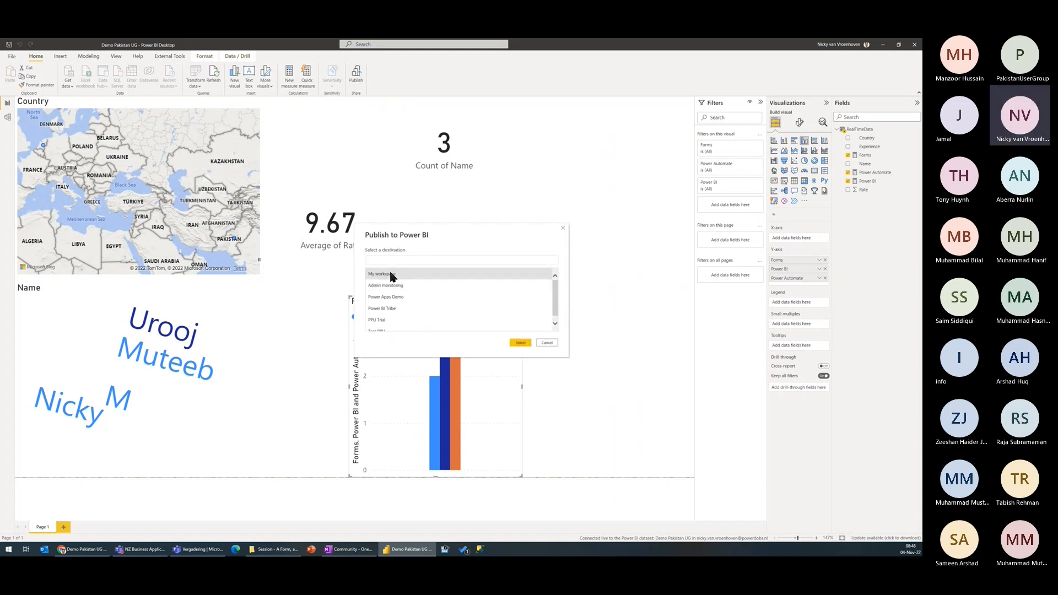
{"action": "double_click", "coordinate": [391, 274]}
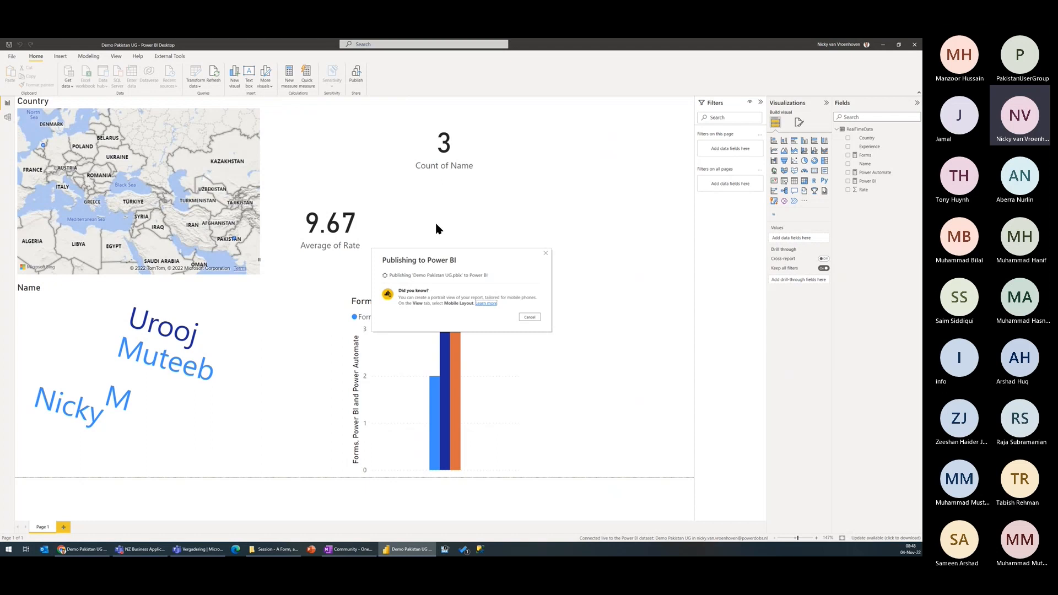
{"action": "left_click_drag", "start_coordinate": [494, 255], "coordinate": [584, 216]}
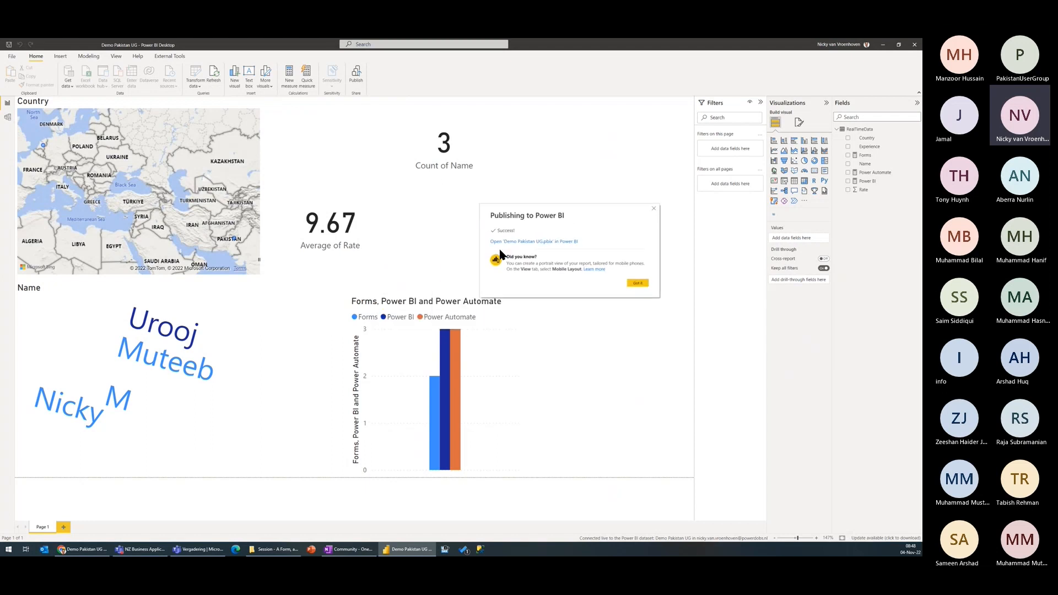
{"action": "left_click", "coordinate": [558, 243]}
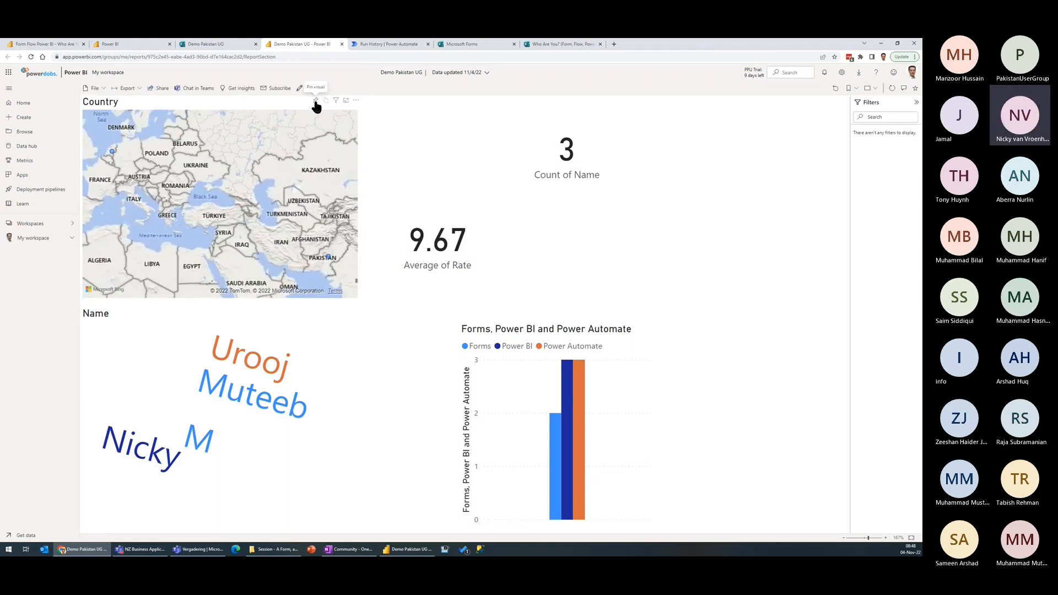
Step: Pin the Country map to a new dashboard named Demo Pakistan UG
{"action": "left_click", "coordinate": [315, 100]}
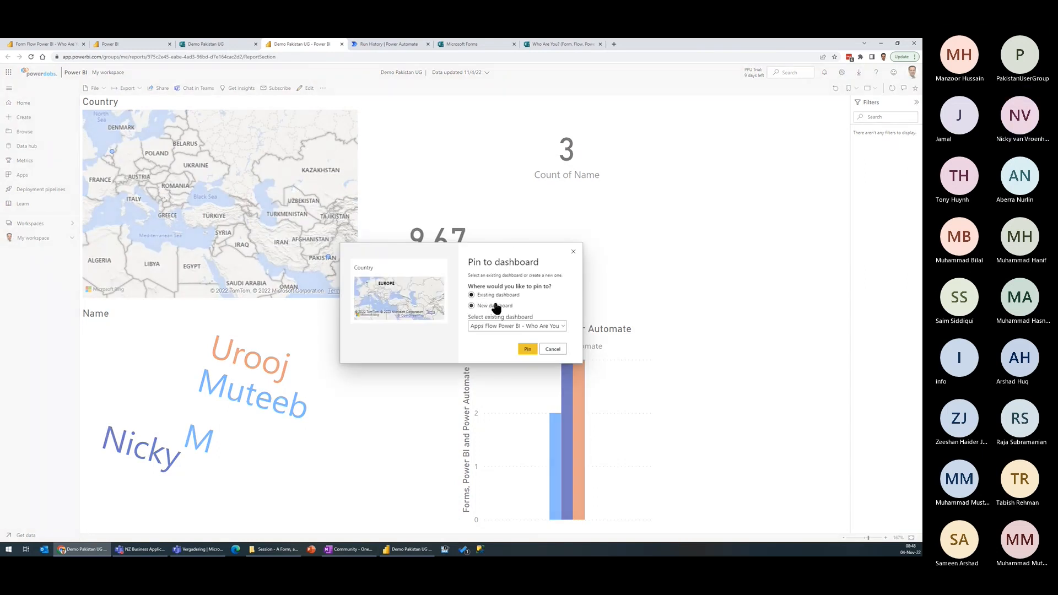
{"action": "left_click", "coordinate": [498, 327]}
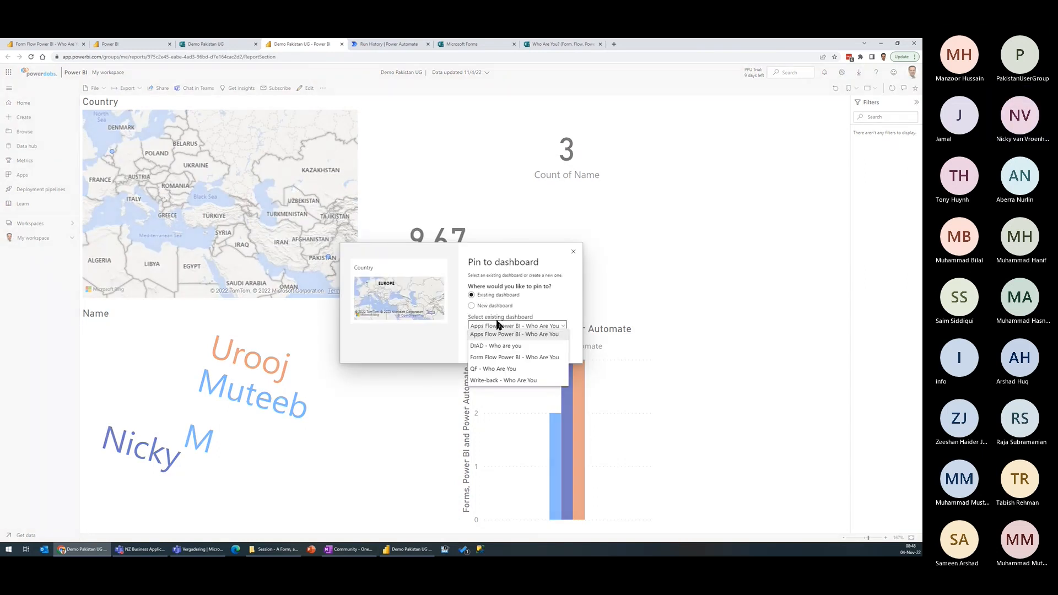
{"action": "left_click", "coordinate": [487, 307]}
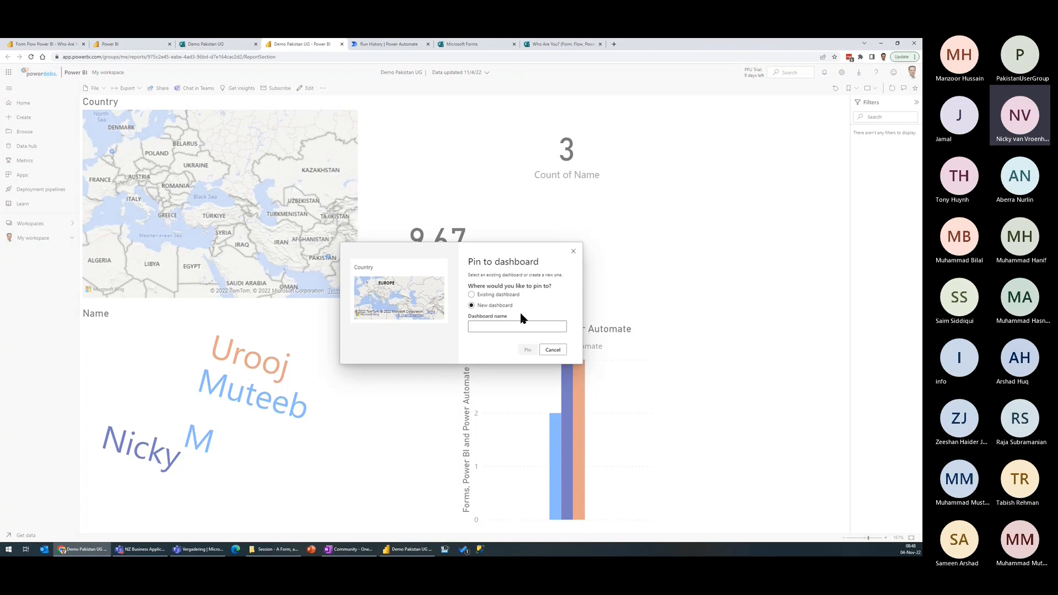
{"action": "type", "text": "Demo Pa"}
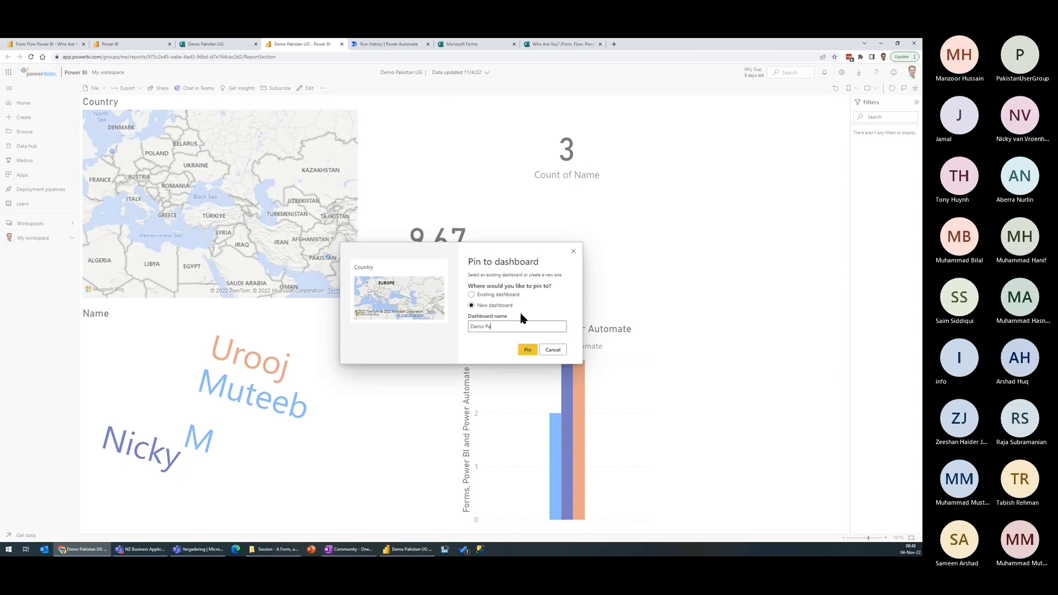
{"action": "type", "text": "kistan UG"}
{"action": "key", "text": "ctrl+a"}
{"action": "left_click", "coordinate": [526, 349]}
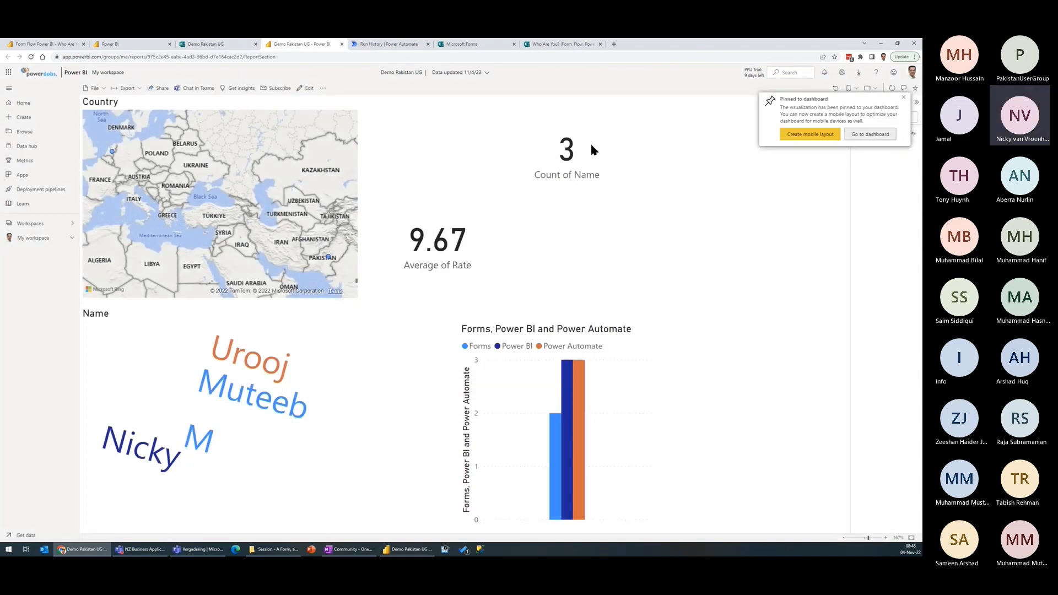
Step: Pin the Count of Name card to the existing Demo Pakistan UG dashboard
{"action": "left_click", "coordinate": [589, 99]}
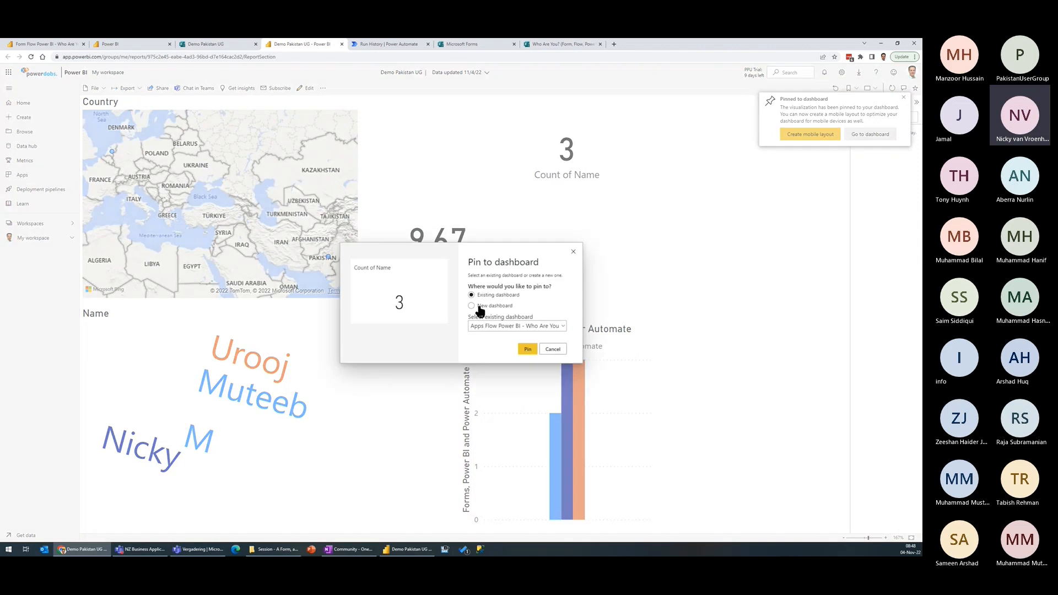
{"action": "left_click", "coordinate": [498, 326]}
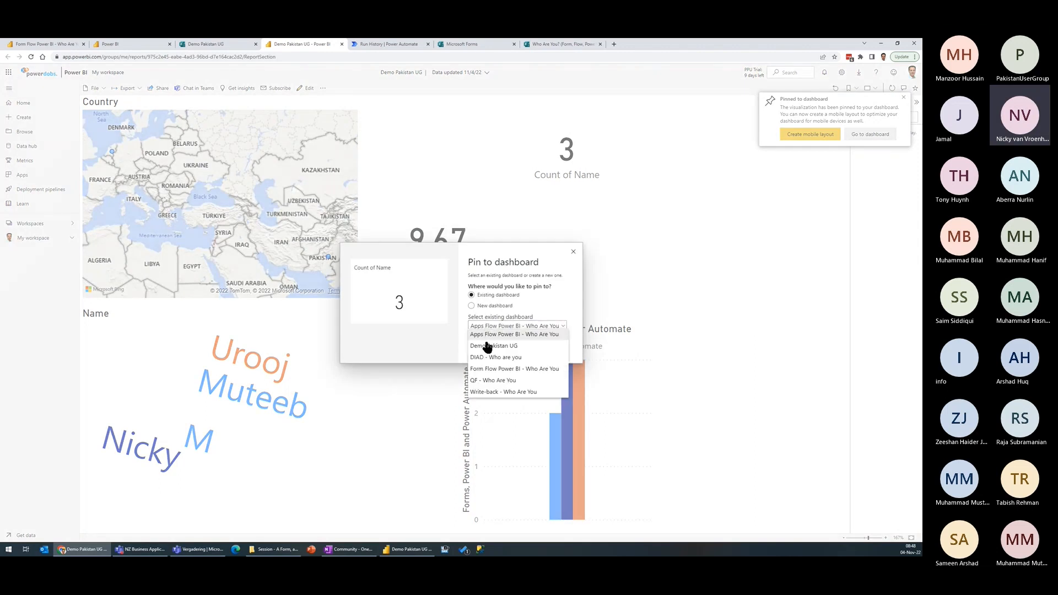
{"action": "left_click", "coordinate": [487, 346]}
{"action": "left_click", "coordinate": [526, 351]}
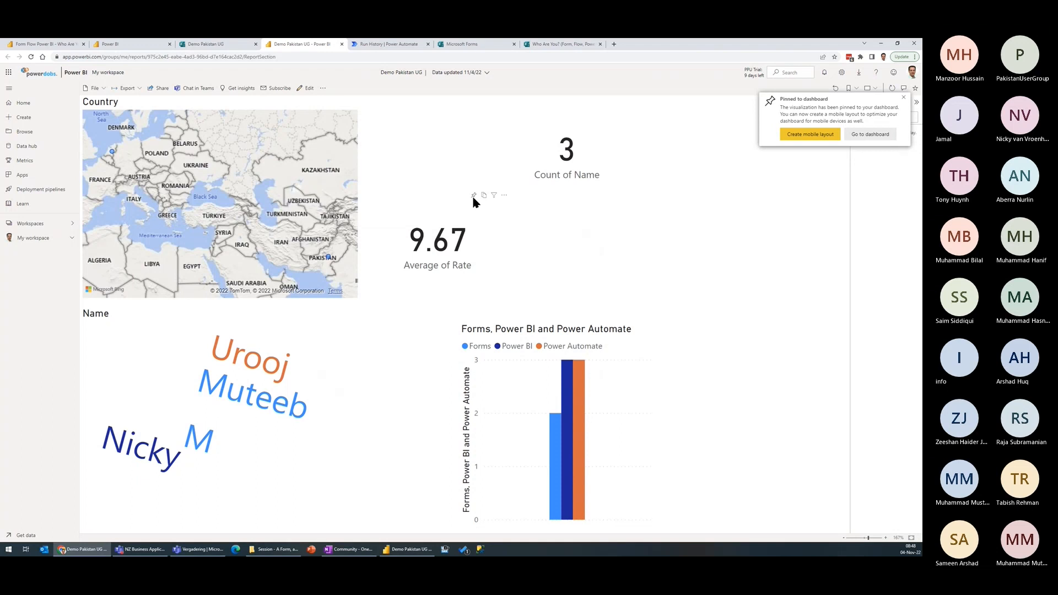
Step: Pin the Average of Rate card to the existing Demo Pakistan UG dashboard
{"action": "left_click", "coordinate": [474, 196]}
{"action": "left_click", "coordinate": [503, 326]}
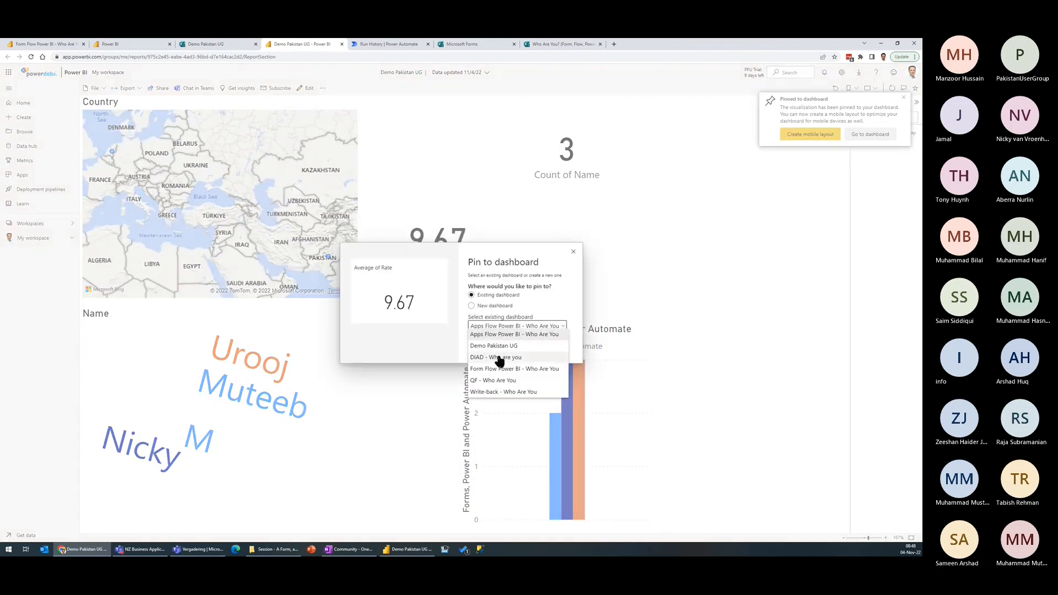
{"action": "left_click", "coordinate": [497, 344]}
{"action": "left_click", "coordinate": [532, 351]}
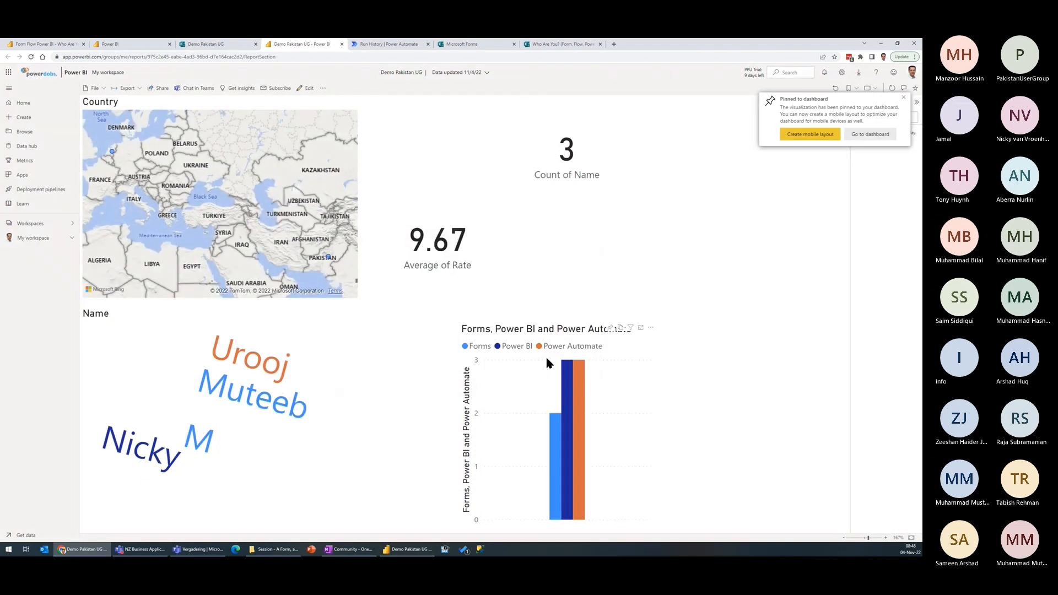
Step: Pin the Forms, Power BI and Power Automate column chart to the existing Demo Pakistan UG dashboard
{"action": "left_click", "coordinate": [610, 327]}
{"action": "left_click", "coordinate": [502, 327]}
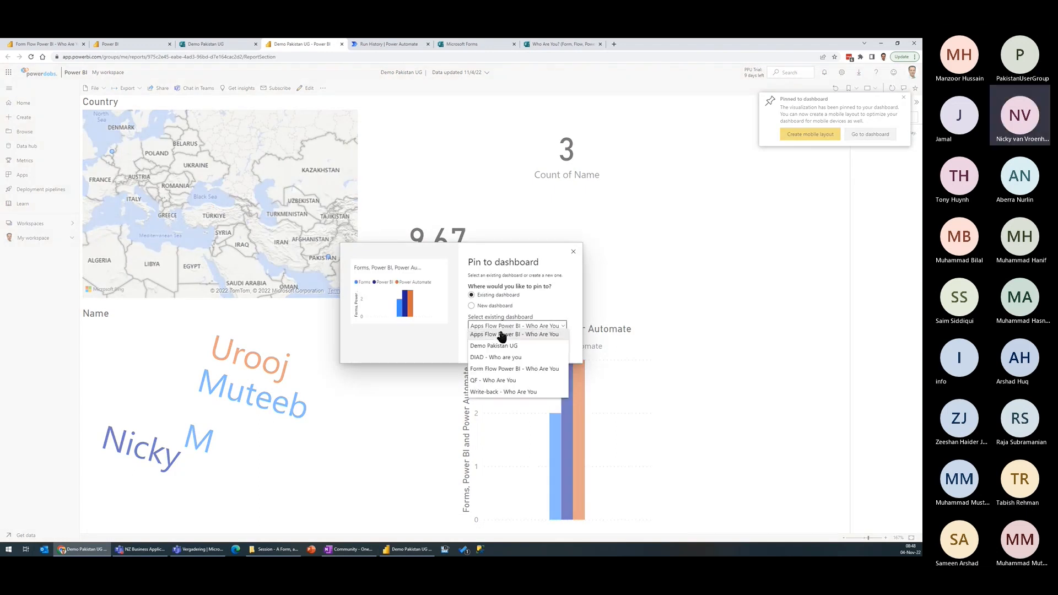
{"action": "left_click", "coordinate": [496, 345]}
{"action": "left_click", "coordinate": [531, 350]}
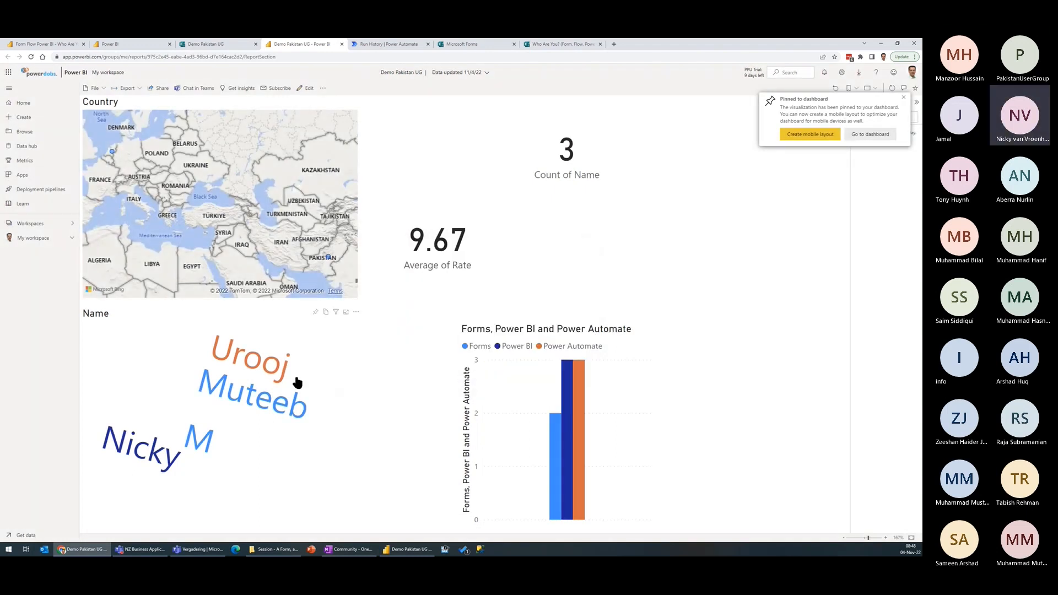
Step: Pin the Name word cloud to the existing Demo Pakistan UG dashboard and open that dashboard
{"action": "left_click", "coordinate": [315, 312]}
{"action": "left_click", "coordinate": [500, 327]}
{"action": "left_click", "coordinate": [496, 344]}
{"action": "left_click", "coordinate": [526, 349]}
{"action": "left_click", "coordinate": [872, 135]}
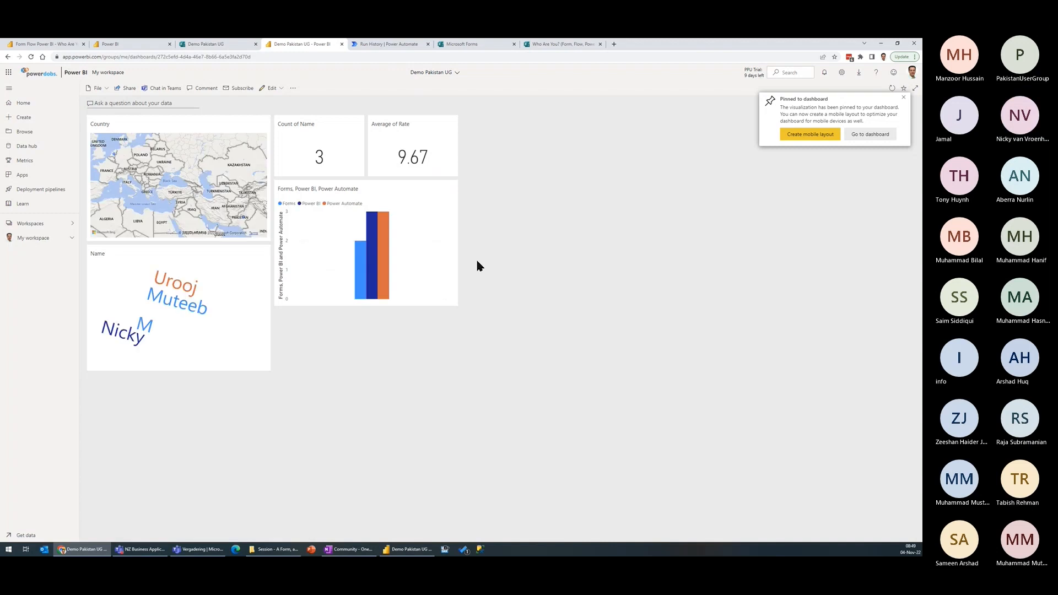
Step: Move the Forms, Power BI, Power Automate chart and the Average of Rate and Count of Name cards one tile column to the right
{"action": "left_click_drag", "start_coordinate": [404, 192], "coordinate": [521, 238]}
{"action": "left_click_drag", "start_coordinate": [420, 131], "coordinate": [514, 195]}
{"action": "left_click_drag", "start_coordinate": [346, 136], "coordinate": [441, 147]}
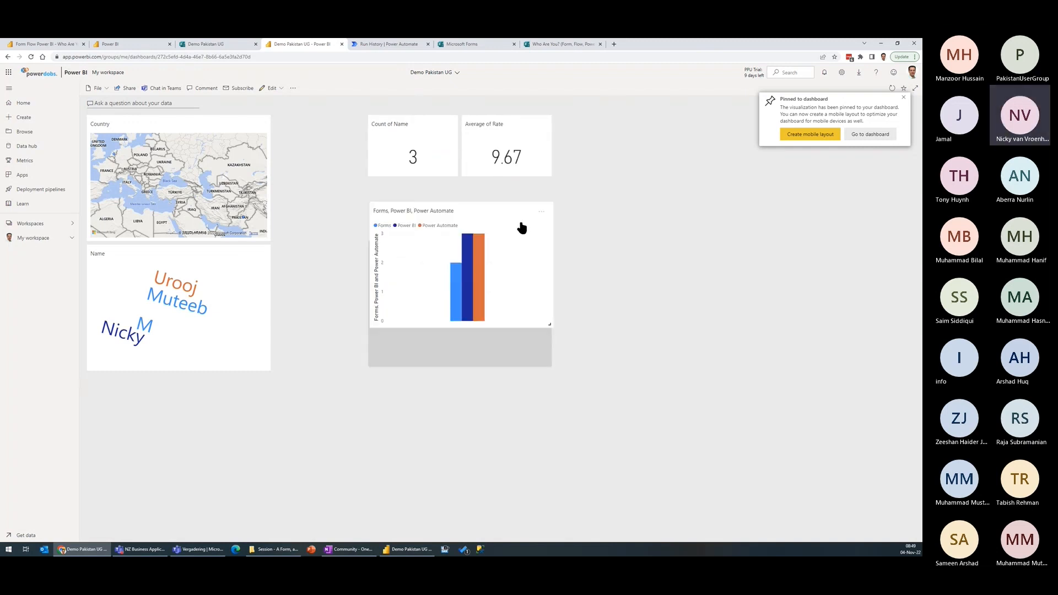
Step: Make the column chart taller, widen the Country map and Name word cloud to fill the gap, and dismiss the pin notification
{"action": "left_click_drag", "start_coordinate": [548, 307], "coordinate": [550, 355]}
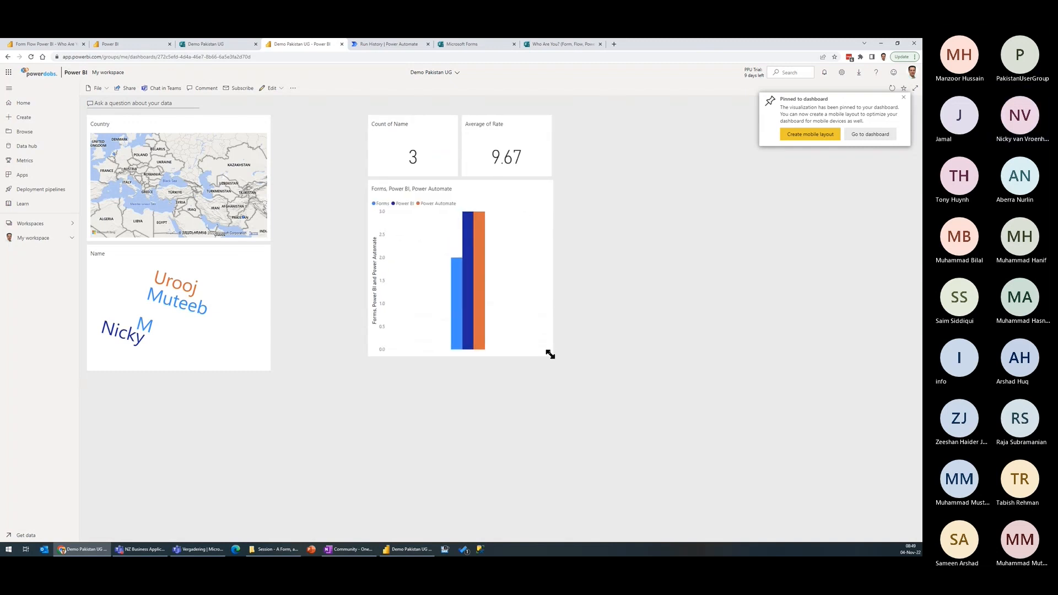
{"action": "left_click_drag", "start_coordinate": [268, 238], "coordinate": [361, 238]}
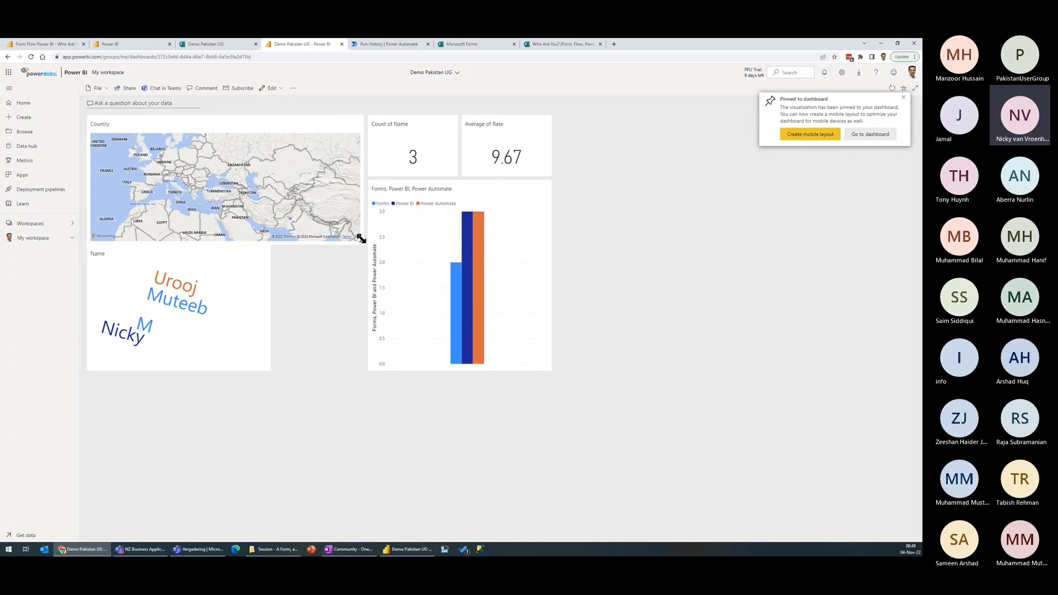
{"action": "left_click_drag", "start_coordinate": [269, 368], "coordinate": [363, 374]}
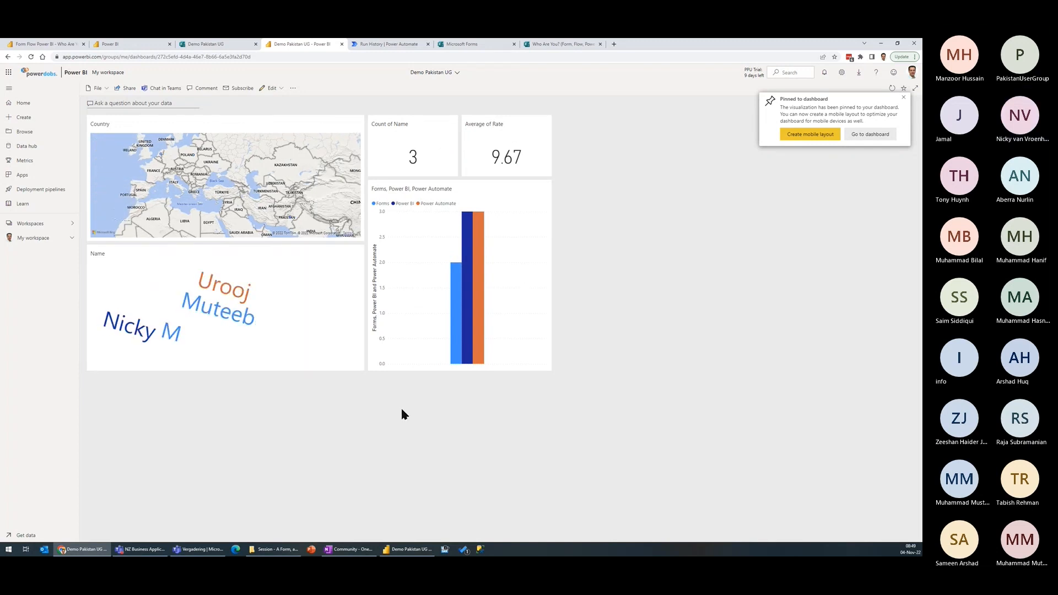
{"action": "left_click", "coordinate": [904, 98]}
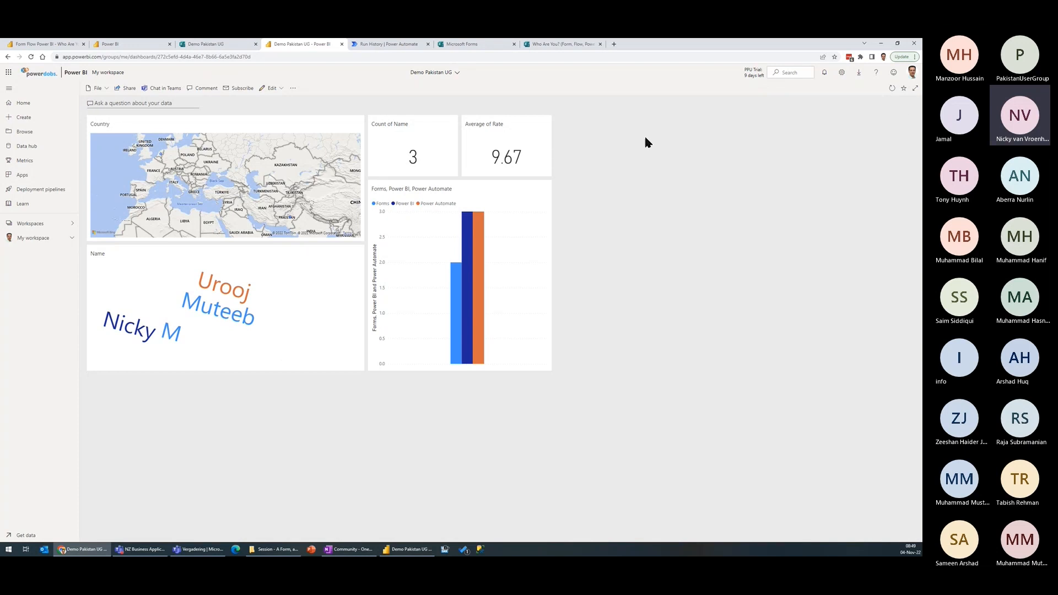
Step: Place the dashboard in its own window beside the other browser window and preview the Demo Pakistan UG form there
{"action": "left_click_drag", "start_coordinate": [304, 46], "coordinate": [261, 93]}
{"action": "key", "text": "super+Left"}
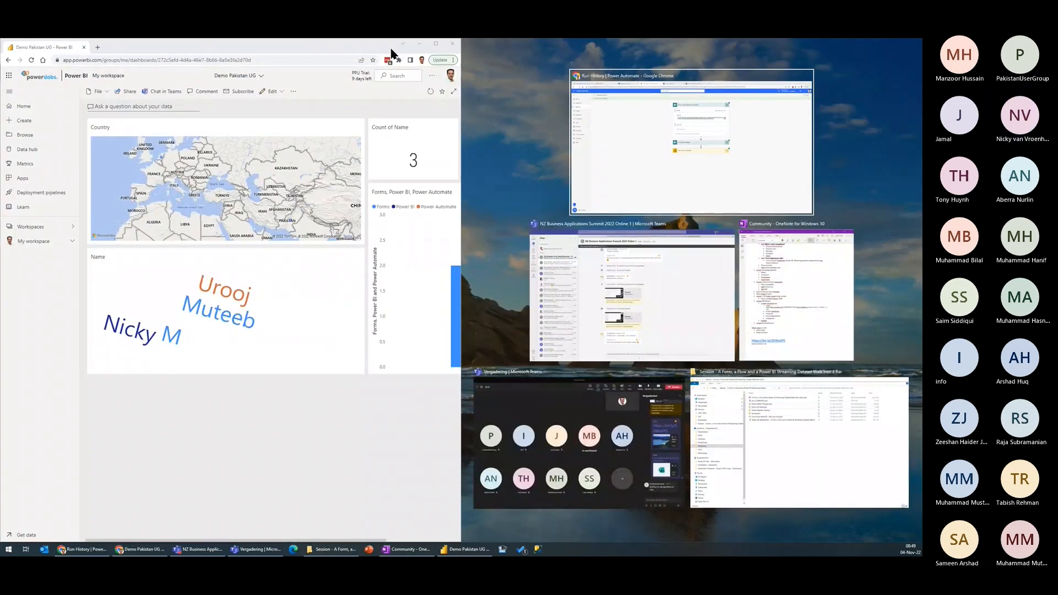
{"action": "left_click", "coordinate": [634, 162]}
{"action": "left_click", "coordinate": [617, 47]}
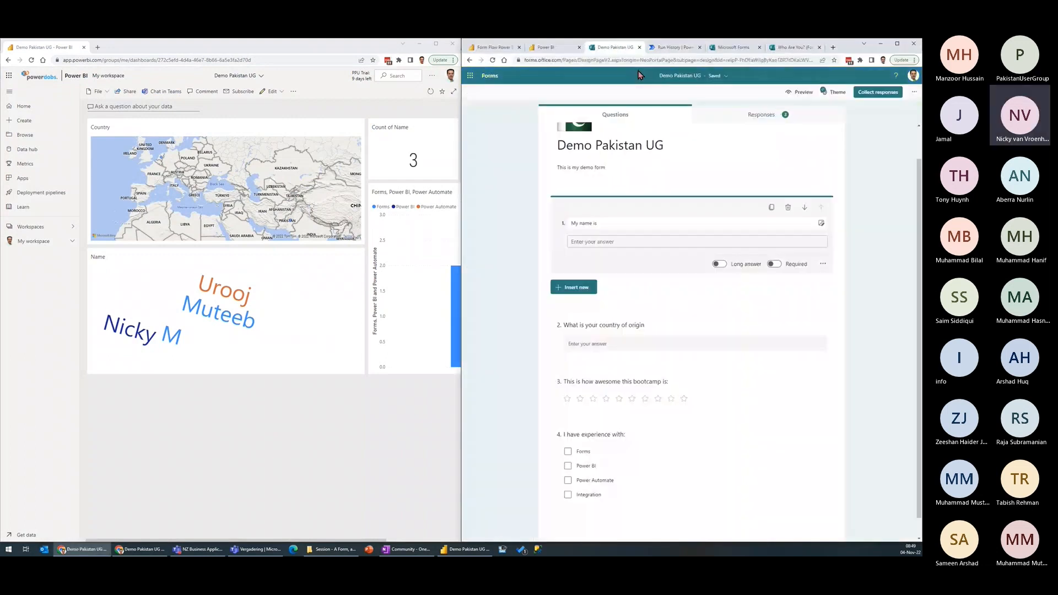
{"action": "left_click", "coordinate": [800, 92]}
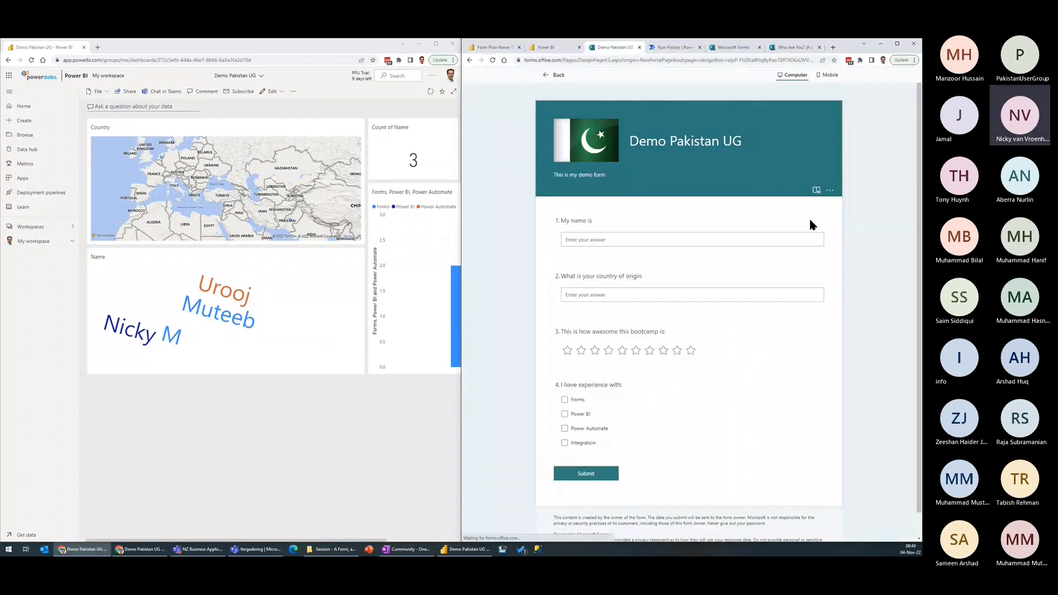
Step: Submit a form response with a first name, country Belgium, an eight-star rating, and experience with Forms and Power BI
{"action": "left_click", "coordinate": [614, 238]}
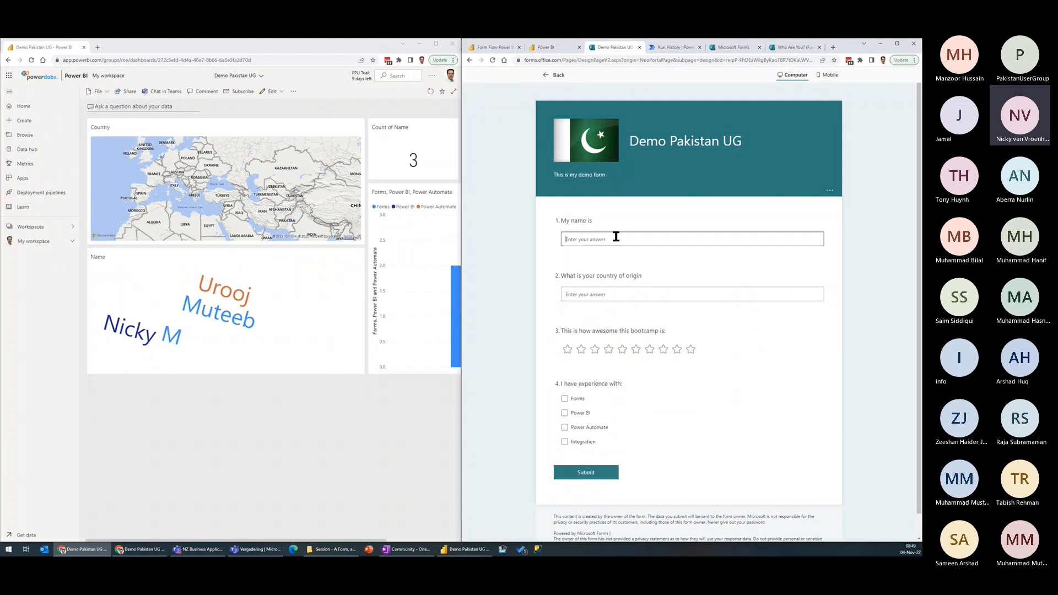
{"action": "left_click", "coordinate": [248, 447]}
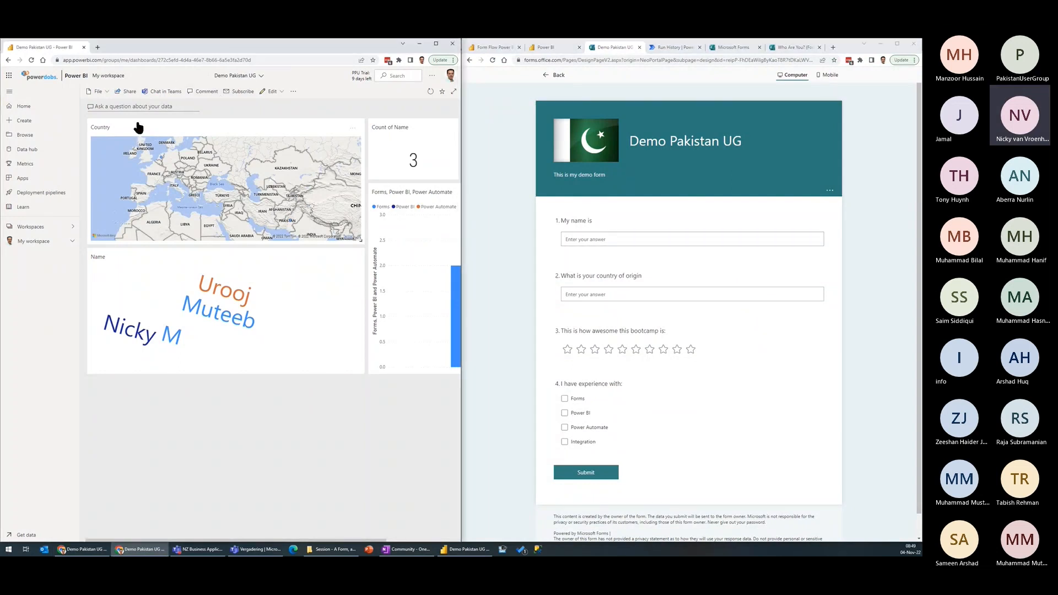
{"action": "left_click", "coordinate": [607, 238]}
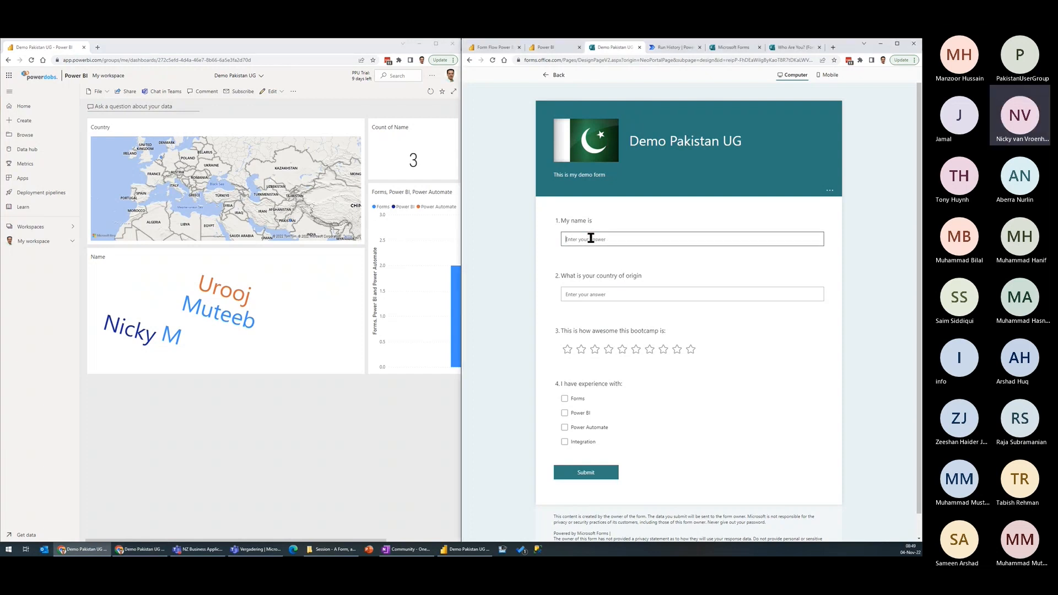
{"action": "key", "text": "Tab"}
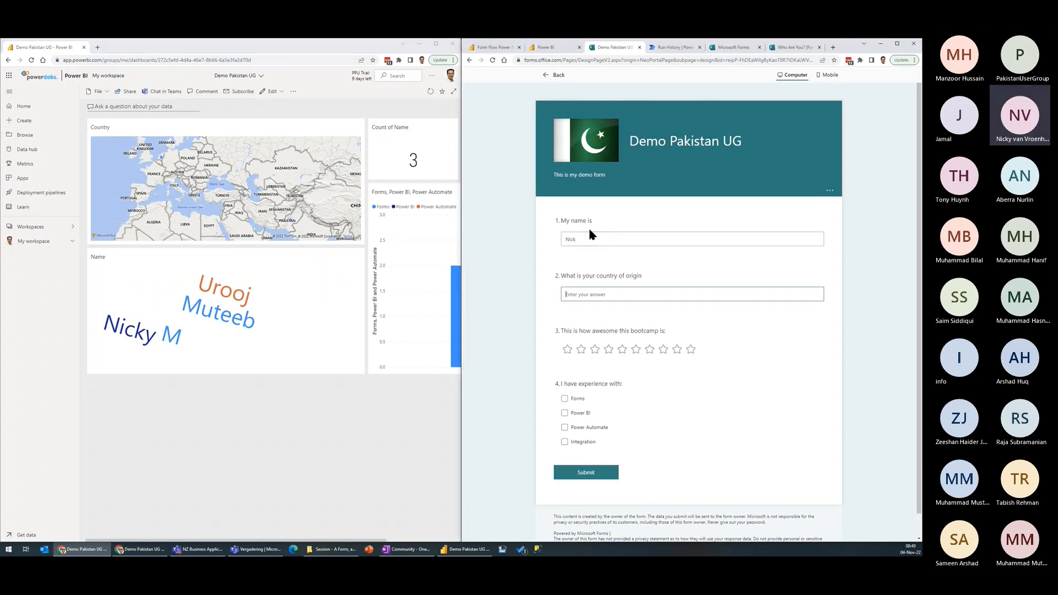
{"action": "type", "text": "Belgium"}
{"action": "left_click", "coordinate": [663, 349]}
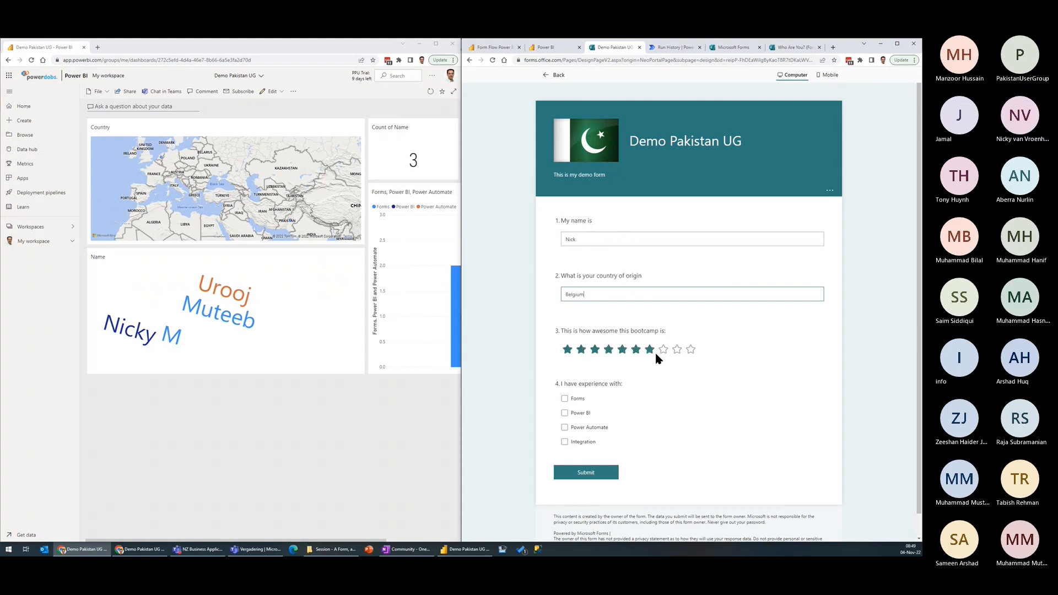
{"action": "left_click", "coordinate": [564, 398]}
{"action": "left_click", "coordinate": [565, 413]}
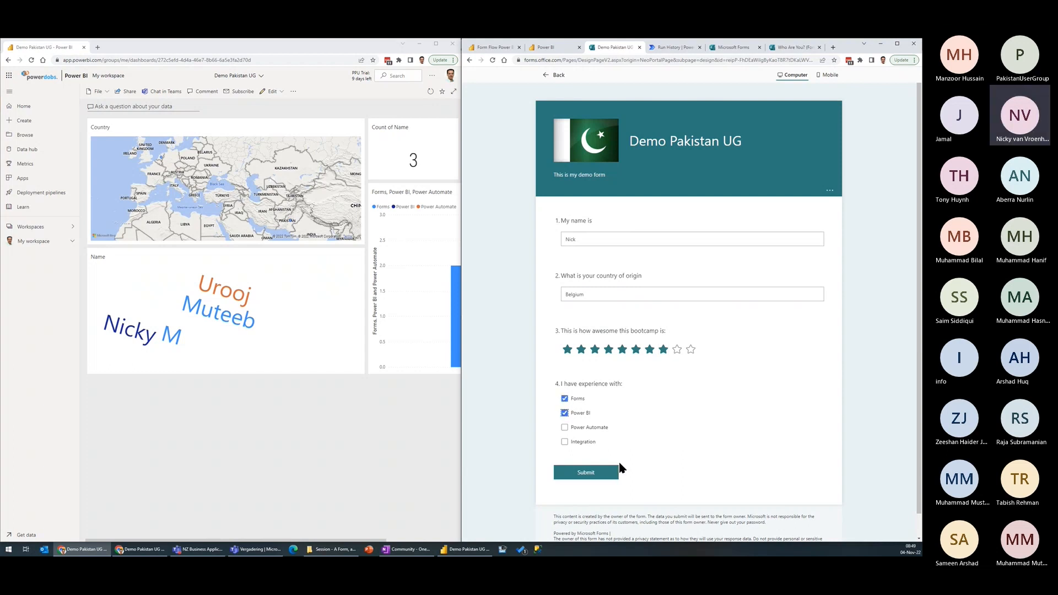
{"action": "left_click", "coordinate": [593, 473]}
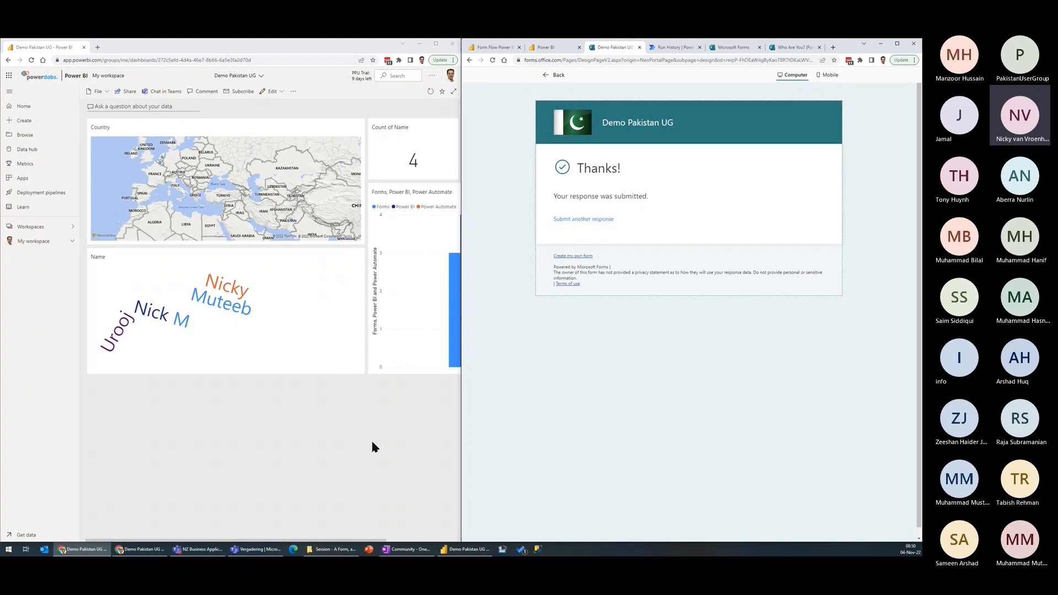
Step: Widen the dashboard window until all its tiles fit and bring the form window back to the front
{"action": "left_click", "coordinate": [369, 421]}
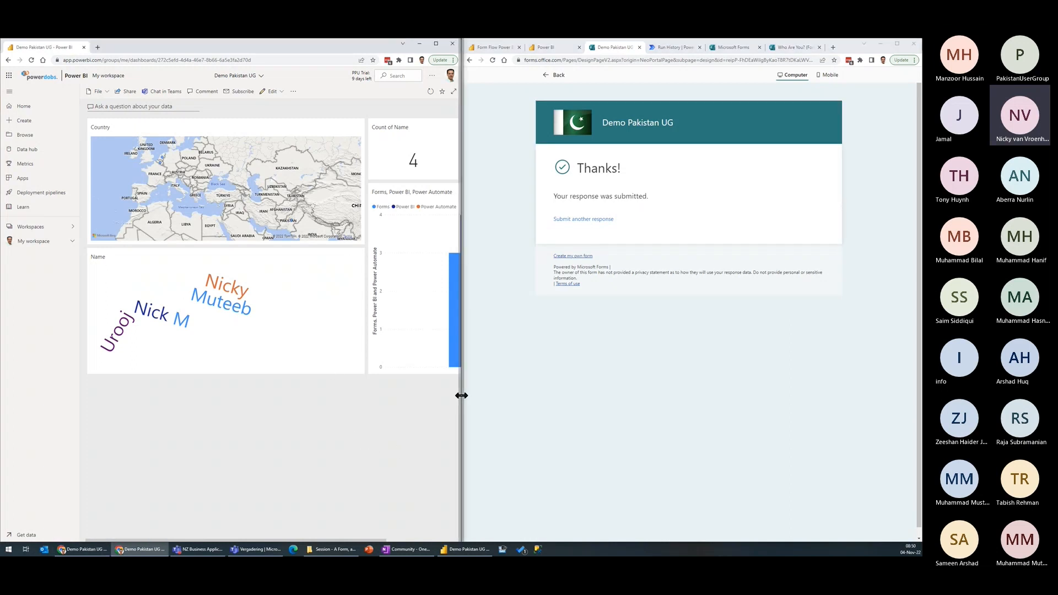
{"action": "left_click", "coordinate": [461, 396]}
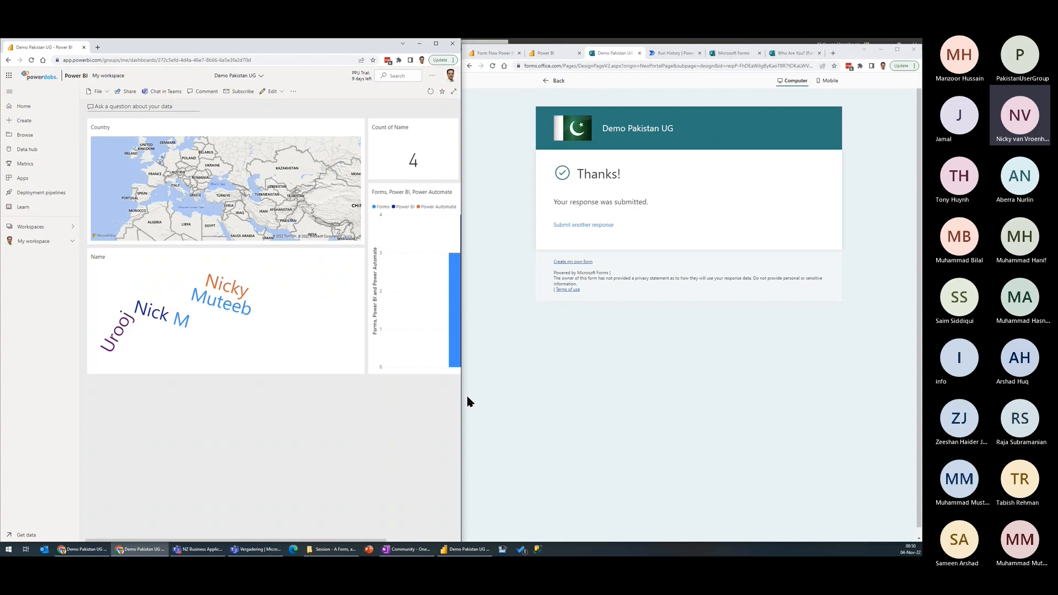
{"action": "left_click_drag", "start_coordinate": [461, 393], "coordinate": [594, 395]}
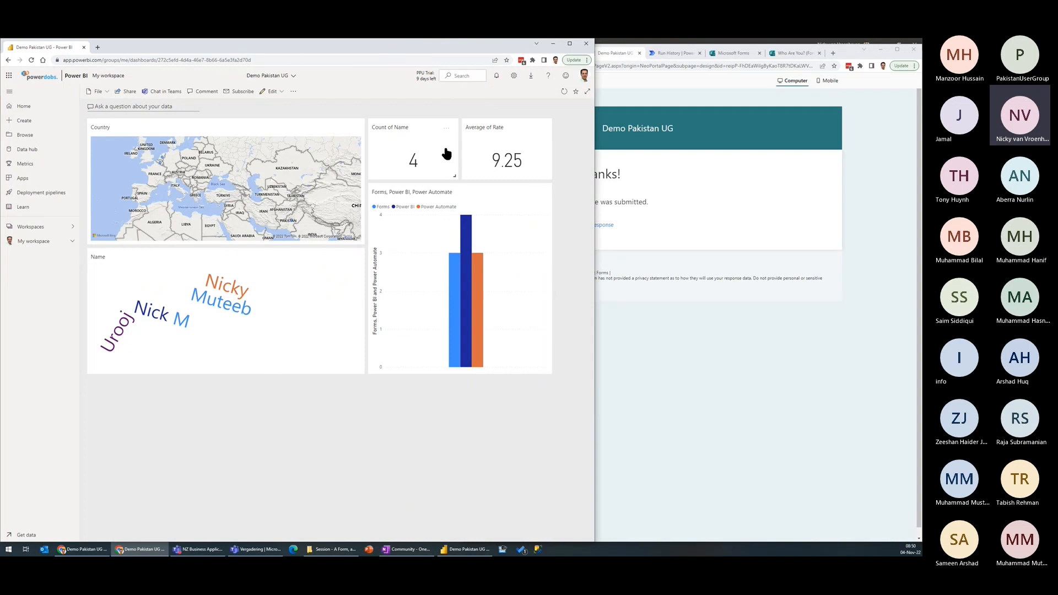
{"action": "left_click", "coordinate": [693, 229]}
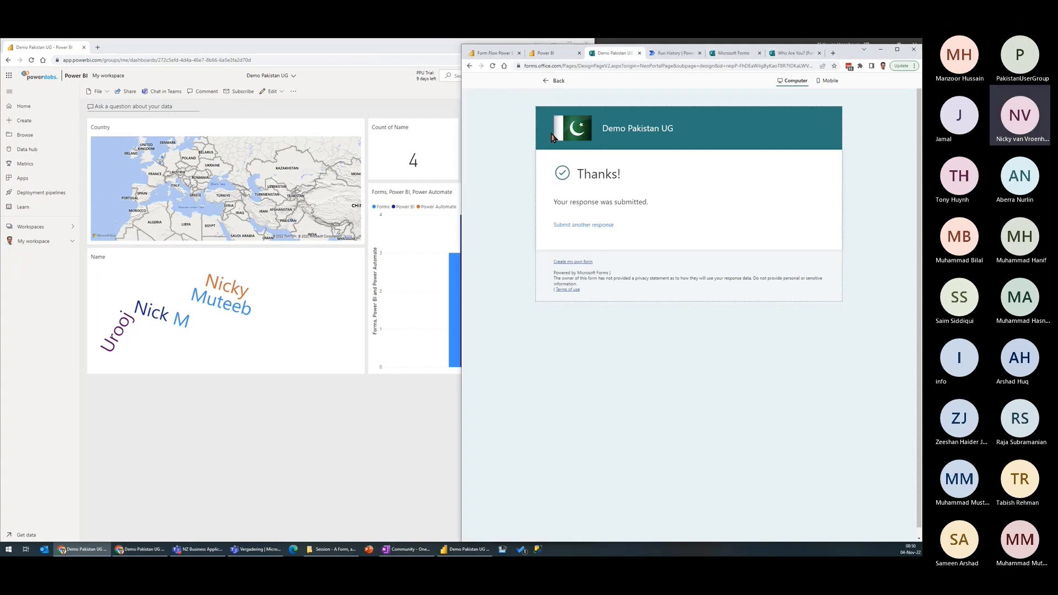
{"action": "left_click", "coordinate": [429, 105]}
{"action": "left_click", "coordinate": [678, 189]}
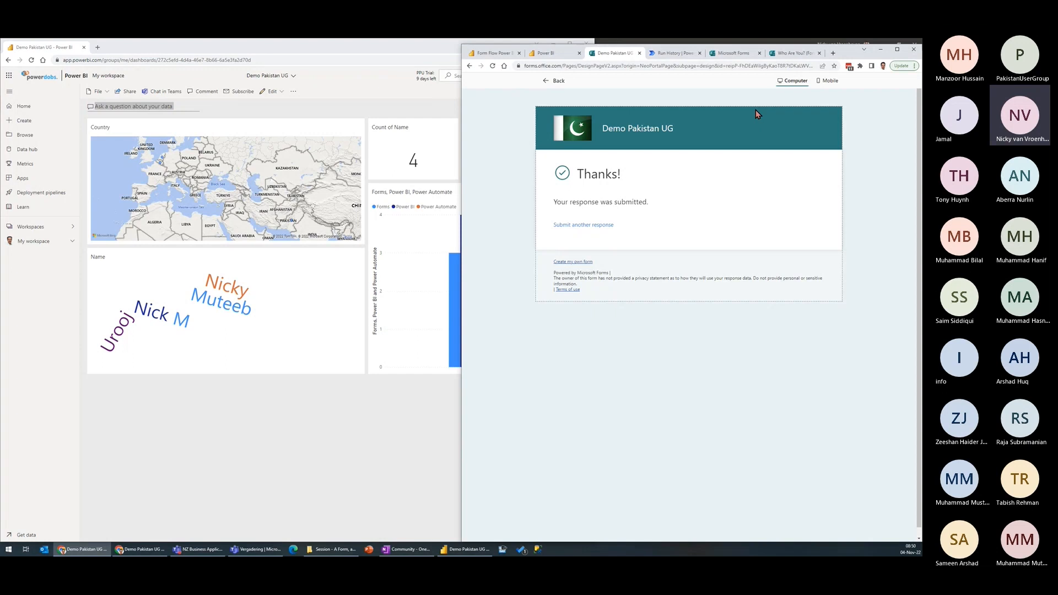
Step: Switch to the slideshow and advance to the Data Loss Prevention Policy example on the "Add more steps to your Flow" slide
{"action": "key", "text": "alt+Tab"}
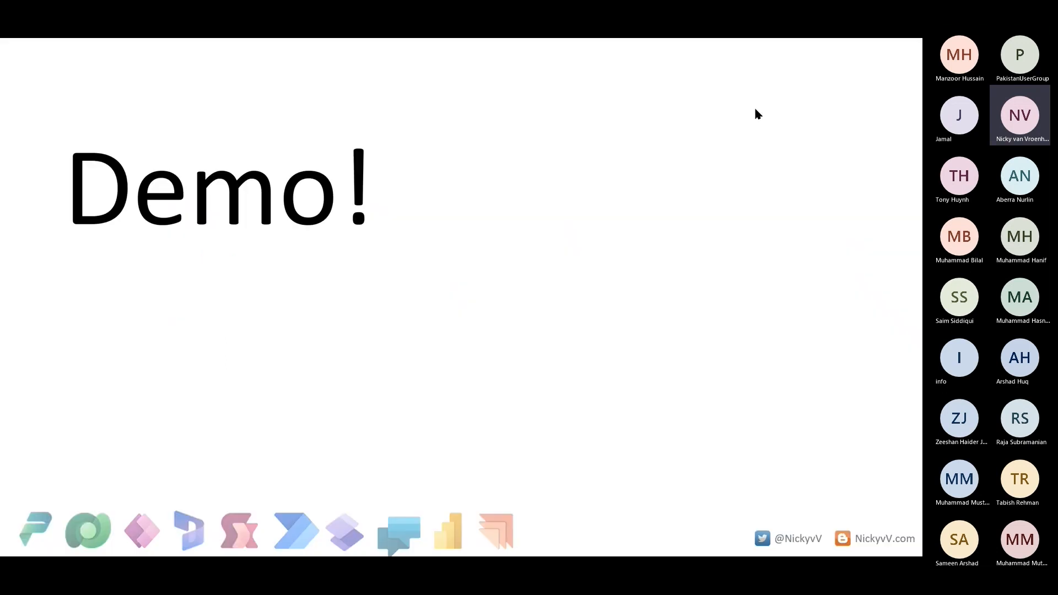
{"action": "key", "text": "Right"}
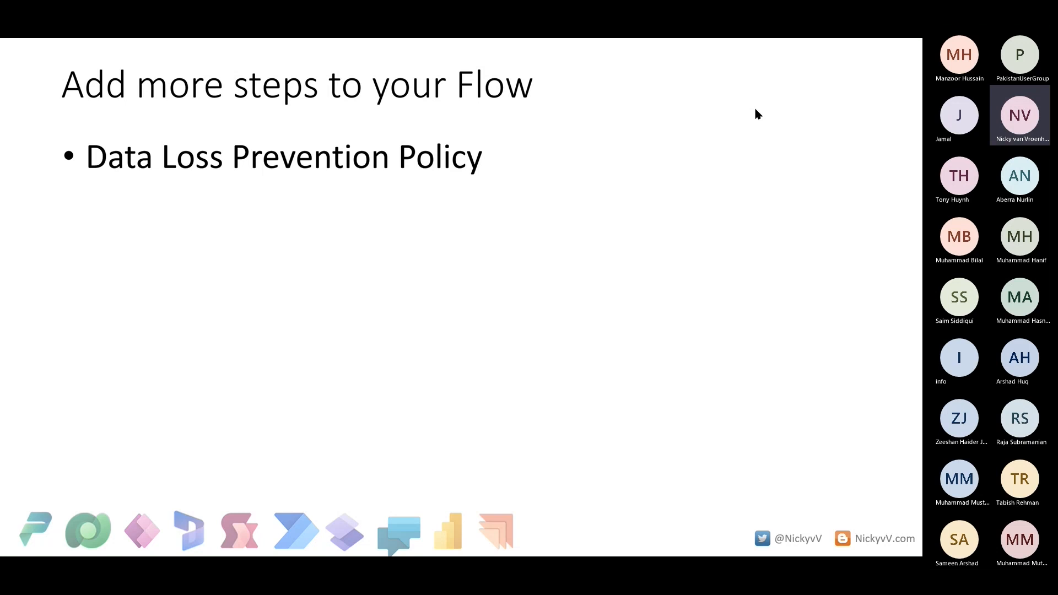
{"action": "key", "text": "Right"}
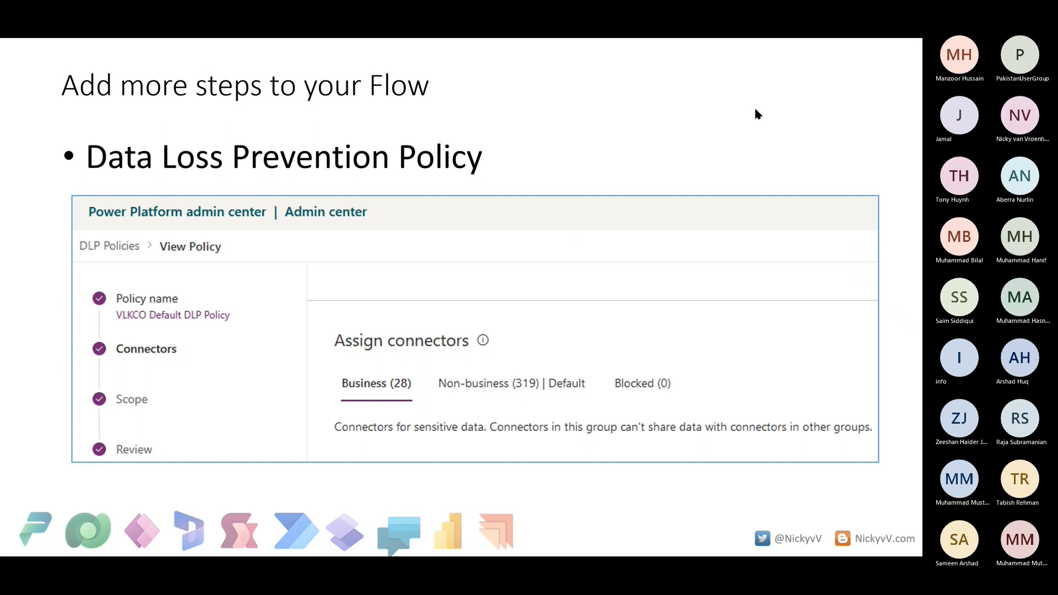
Step: Return to the browser, show the Demo Pakistan UG run in Power Automate, and maximize that window
{"action": "key", "text": "ctrl+super+Right"}
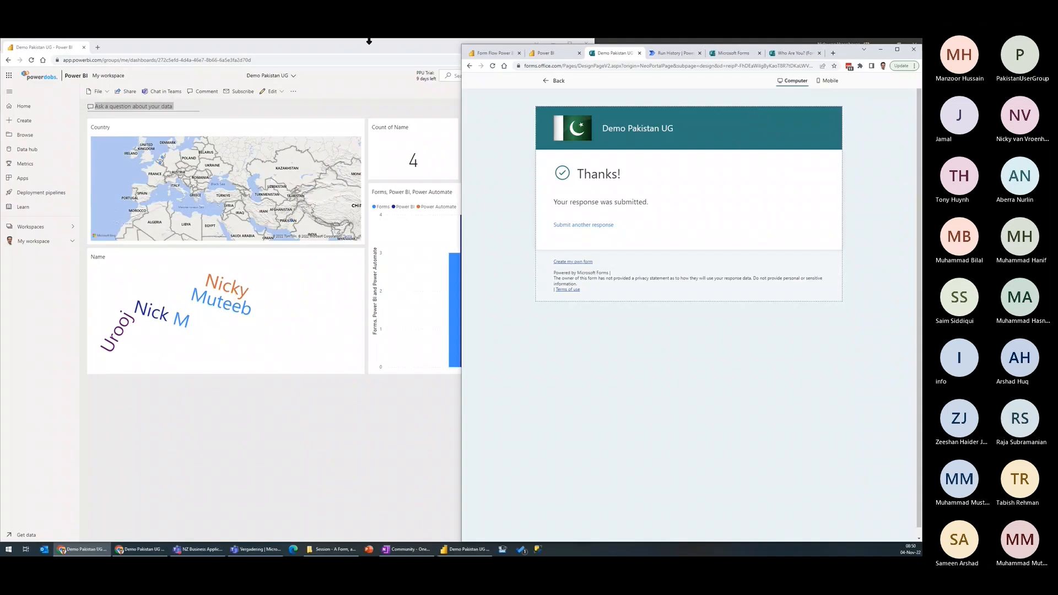
{"action": "left_click", "coordinate": [681, 53]}
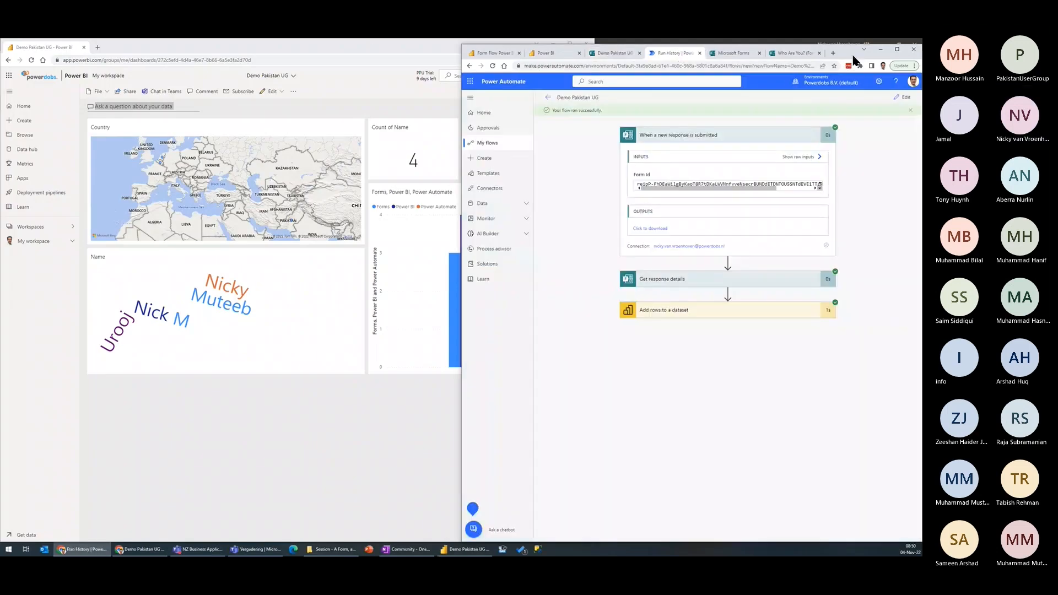
{"action": "left_click_drag", "start_coordinate": [845, 55], "coordinate": [802, 48]}
{"action": "double_click", "coordinate": [815, 55]}
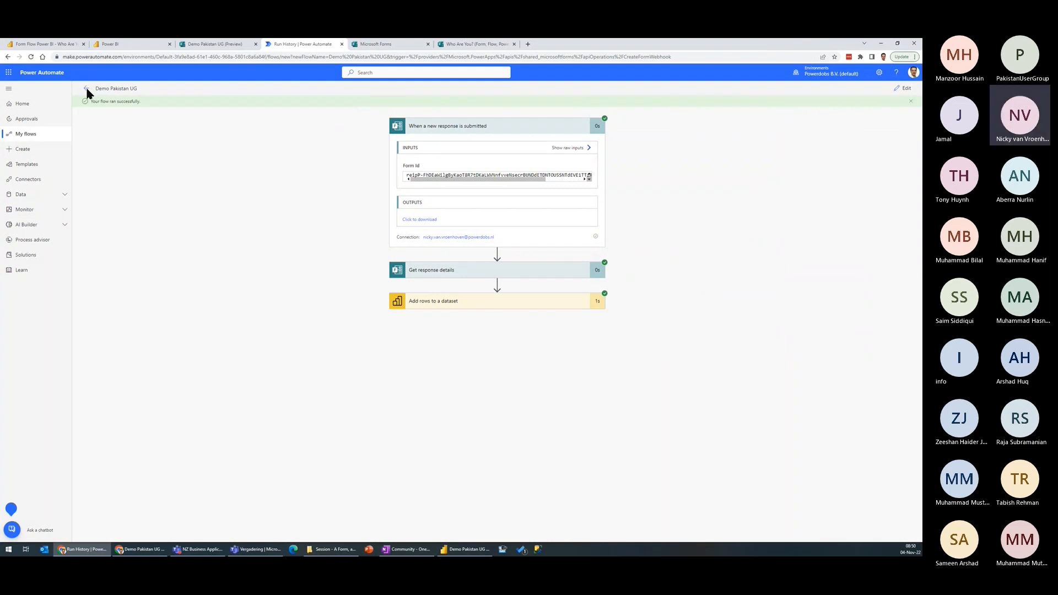
Step: Open the Demo Pakistan UG flow for editing and start a new step after Add rows to a dataset
{"action": "left_click", "coordinate": [32, 134]}
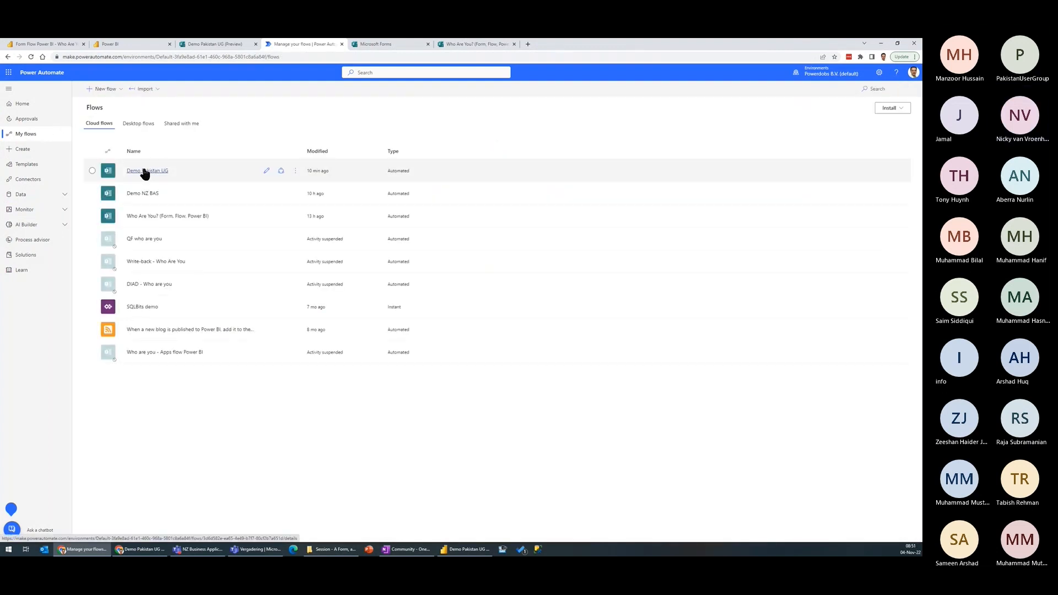
{"action": "left_click", "coordinate": [144, 172]}
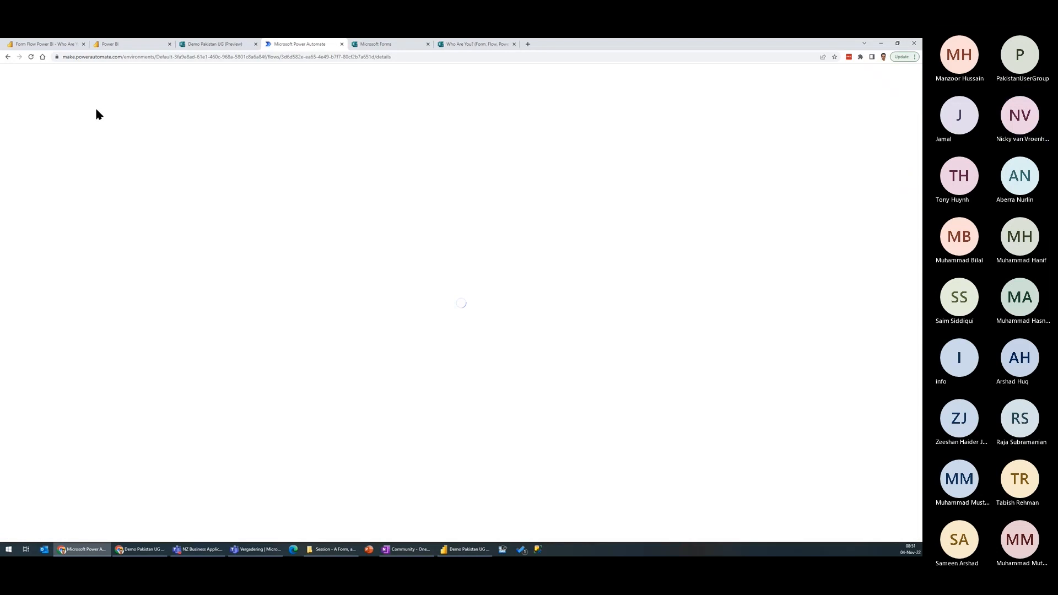
{"action": "left_click", "coordinate": [102, 89]}
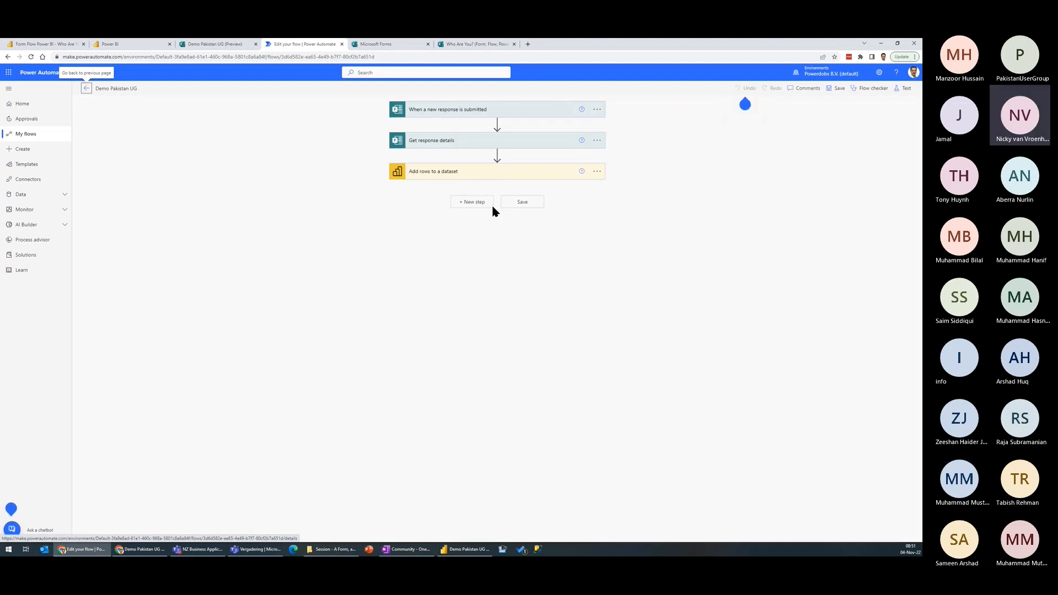
{"action": "left_click", "coordinate": [470, 203]}
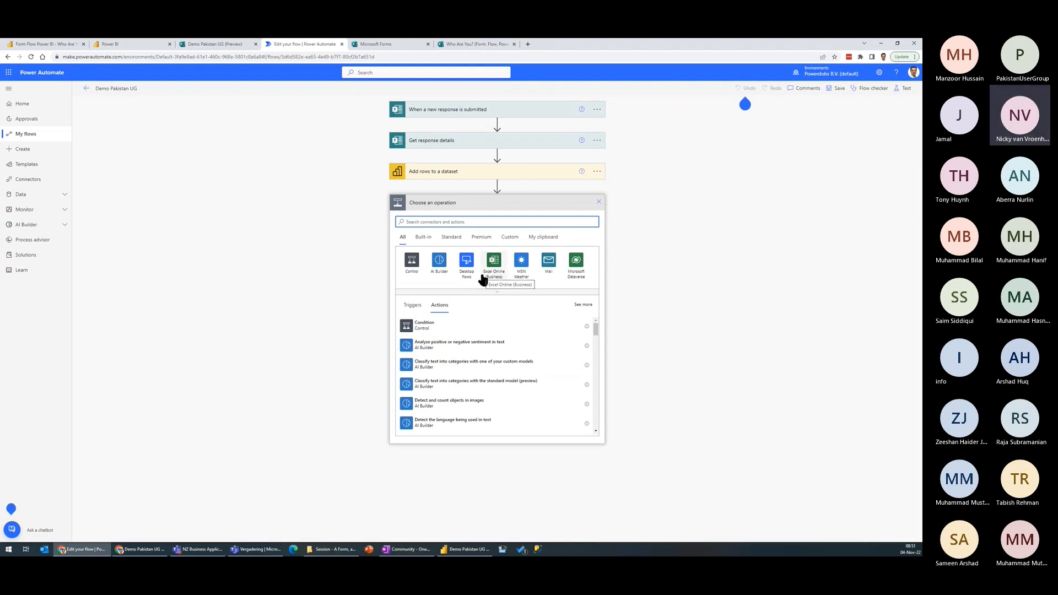
Step: Magnify the flow editor, outline the Powerdobs B.V. (default) environment with a red rectangle, and return to the Data Loss Prevention Policy slide
{"action": "key", "text": "alt+Tab"}
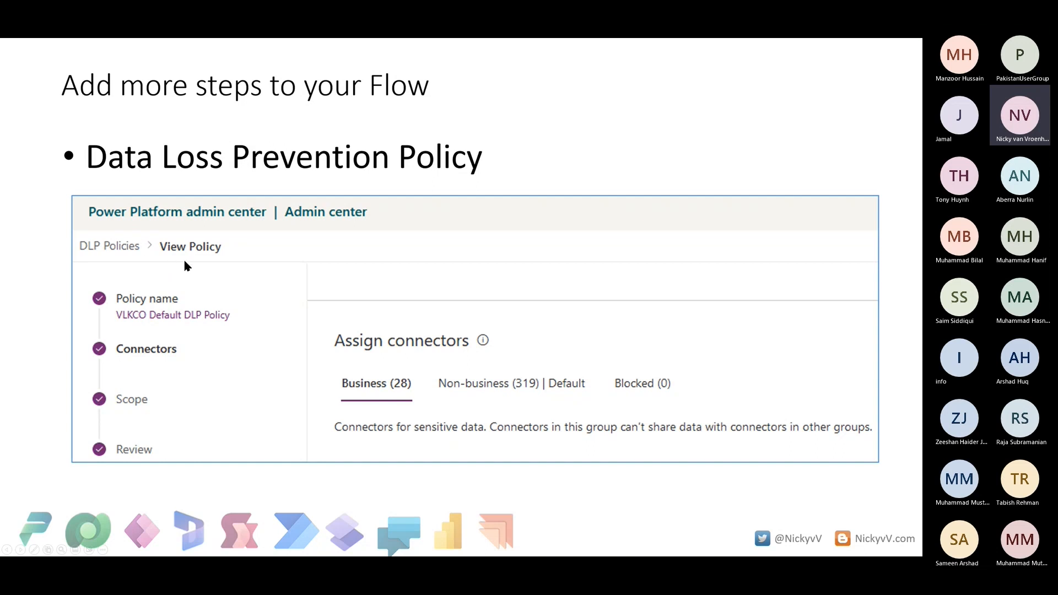
{"action": "key", "text": "alt+Tab"}
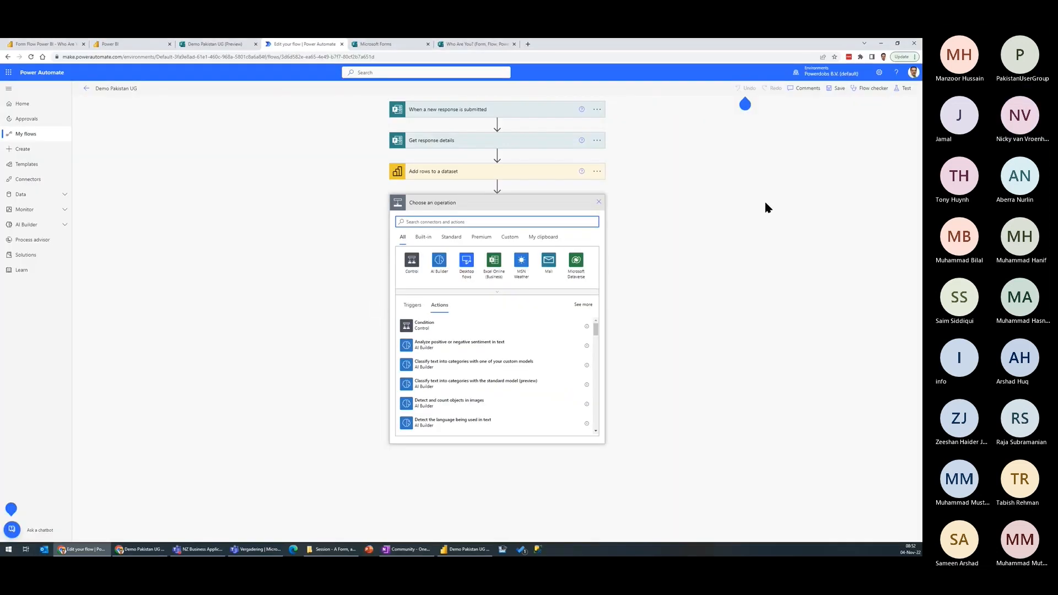
{"action": "key", "text": "ctrl+1"}
{"action": "left_click", "coordinate": [808, 103]}
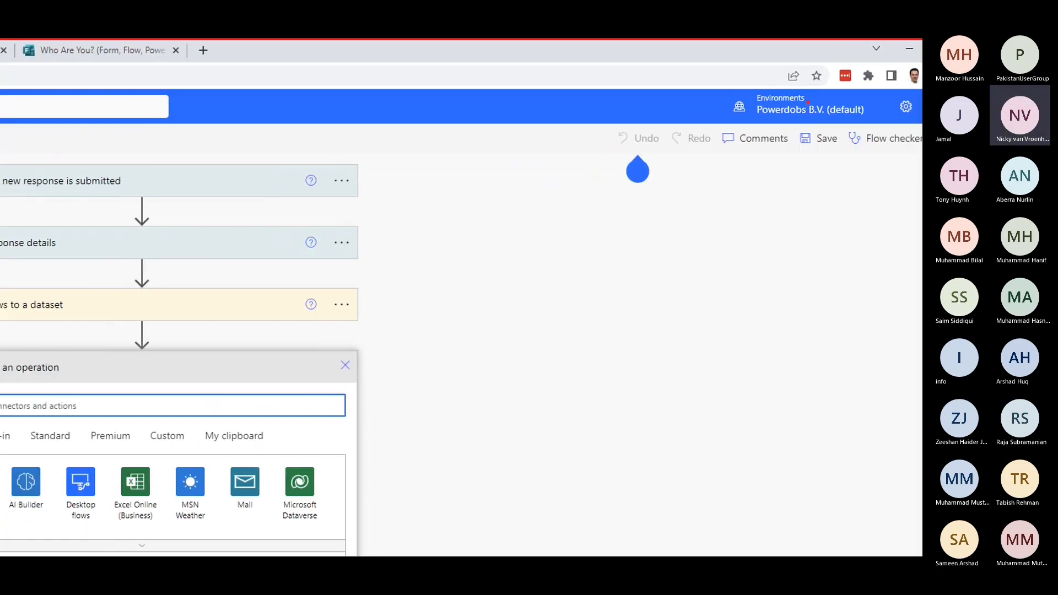
{"action": "left_click_drag", "start_coordinate": [713, 80], "coordinate": [875, 132]}
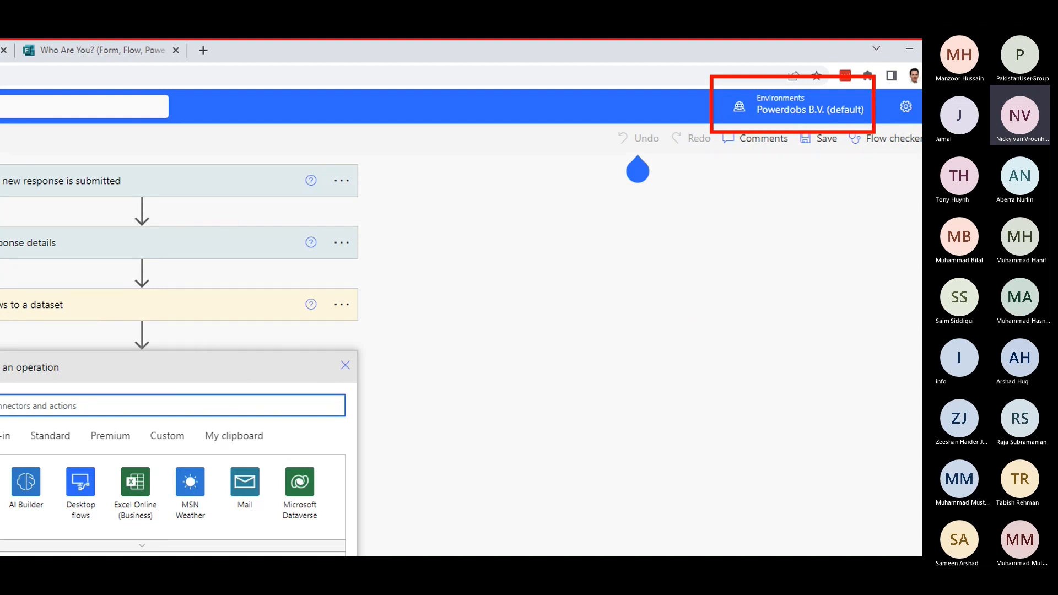
{"action": "key", "text": "Escape"}
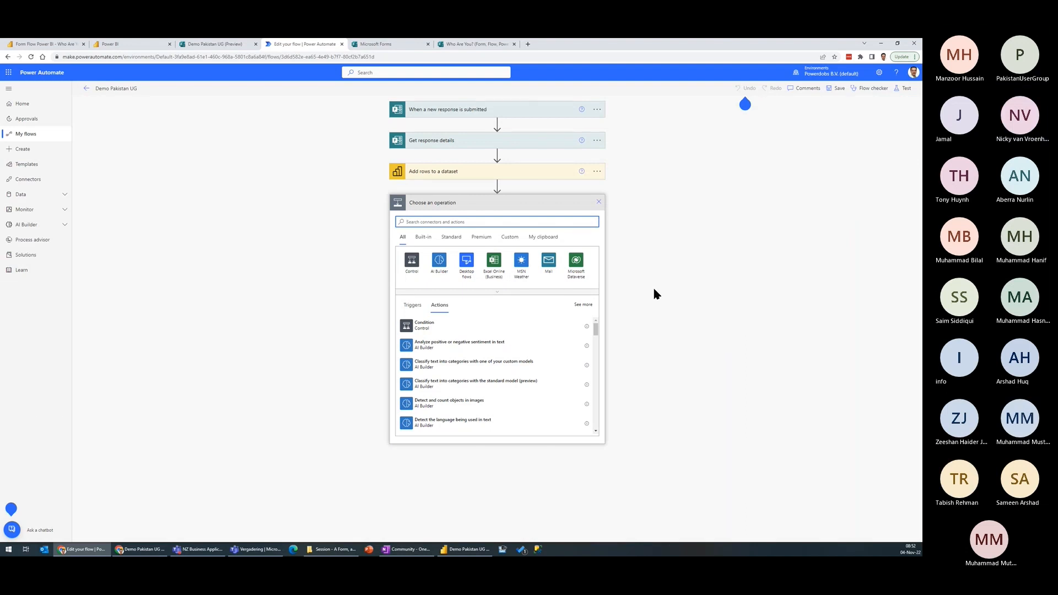
{"action": "key", "text": "alt+Tab"}
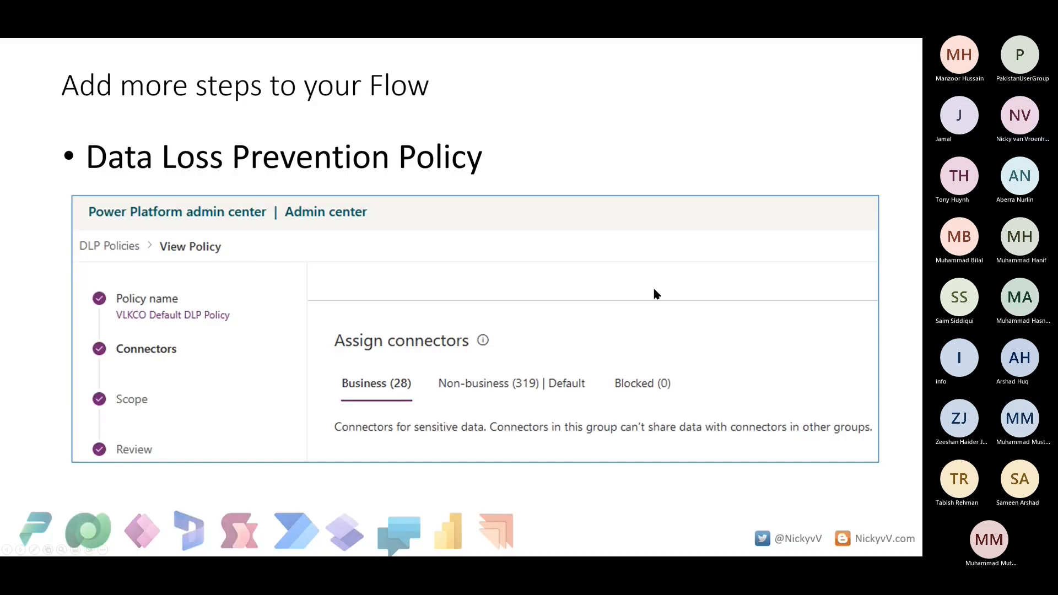